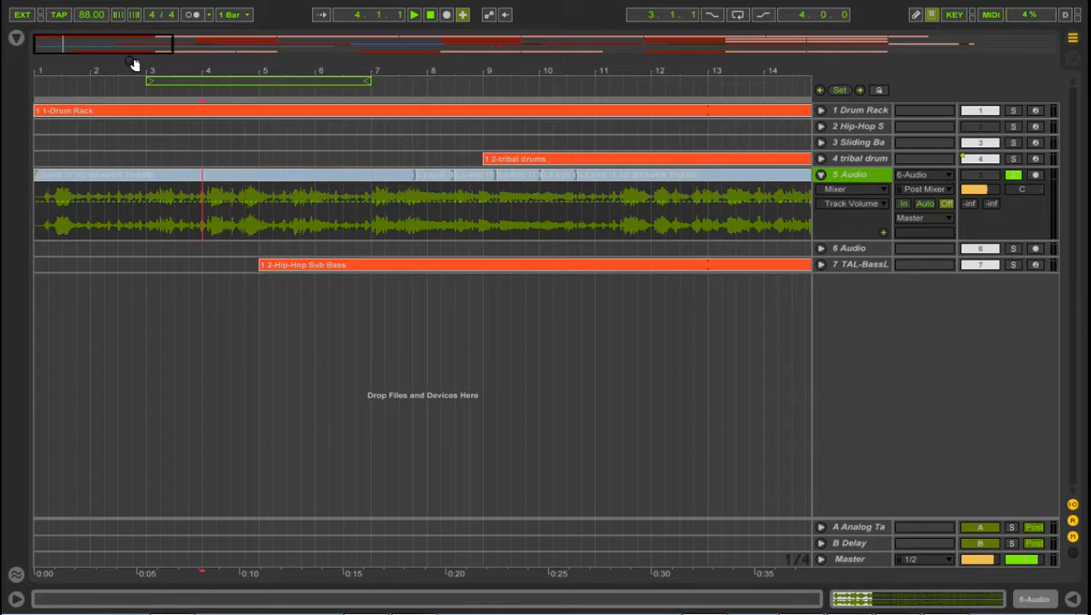
Step: Examine the opening of the sample on the 5 Audio track and place the insert marker at 1.1.1
drag(213, 71, 51, 30)
drag(40, 72, 41, 188)
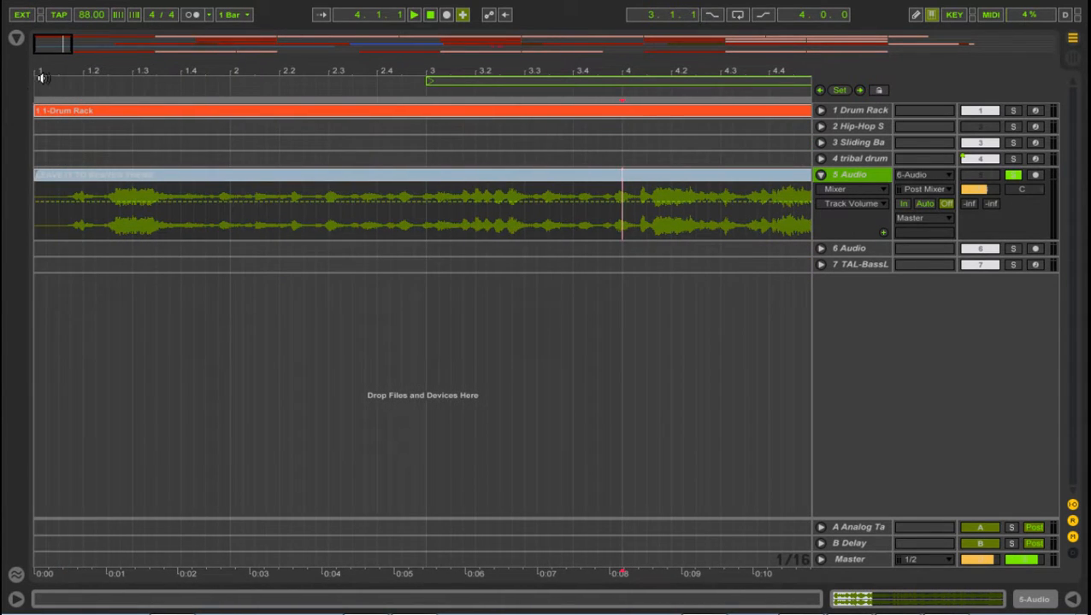
click(35, 213)
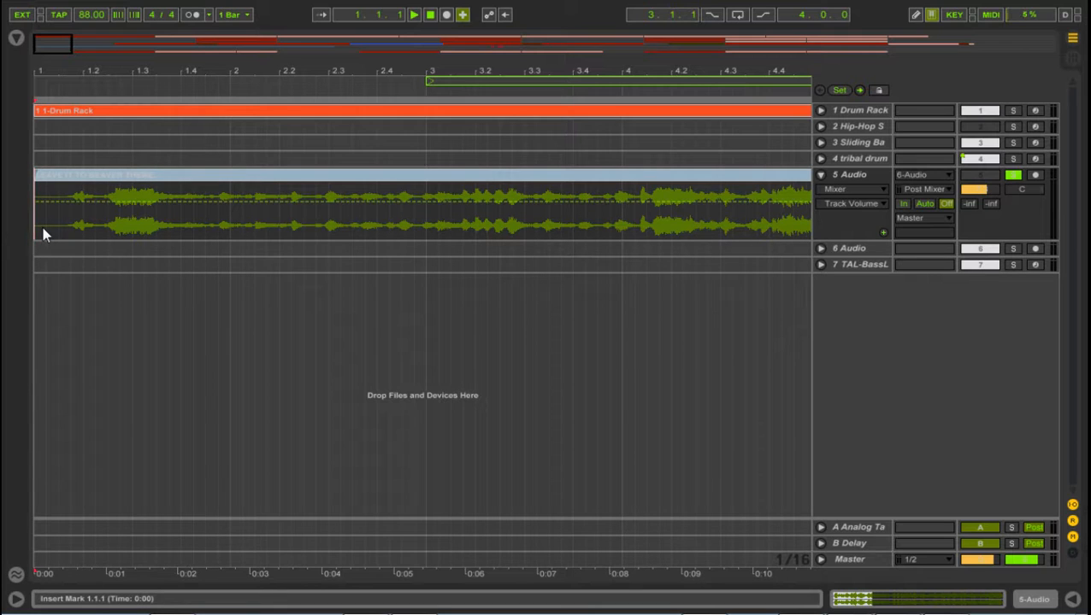
click(65, 229)
drag(134, 72, 204, 109)
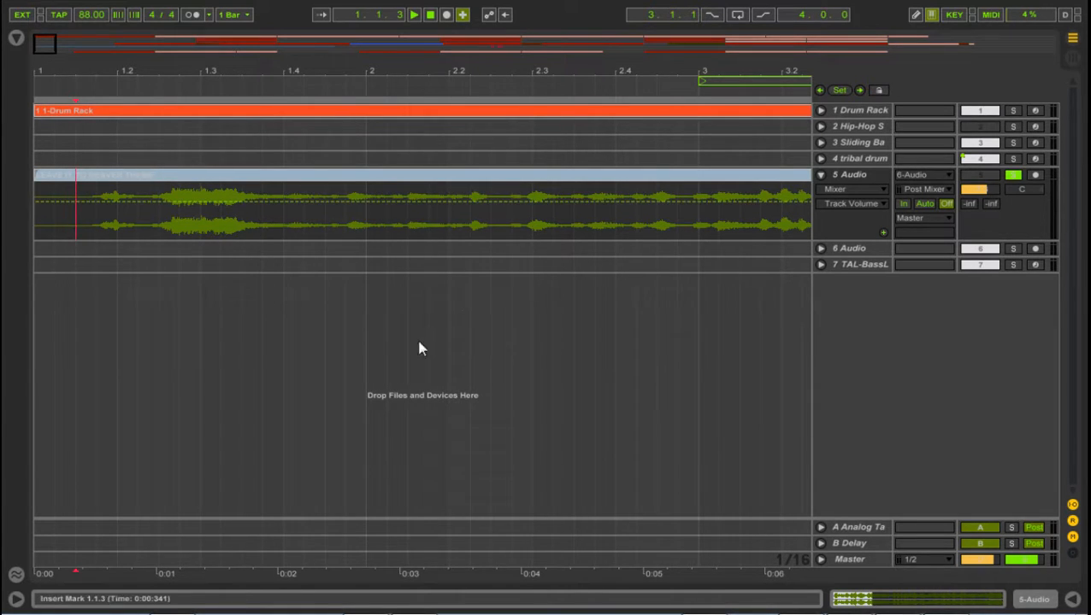
click(51, 226)
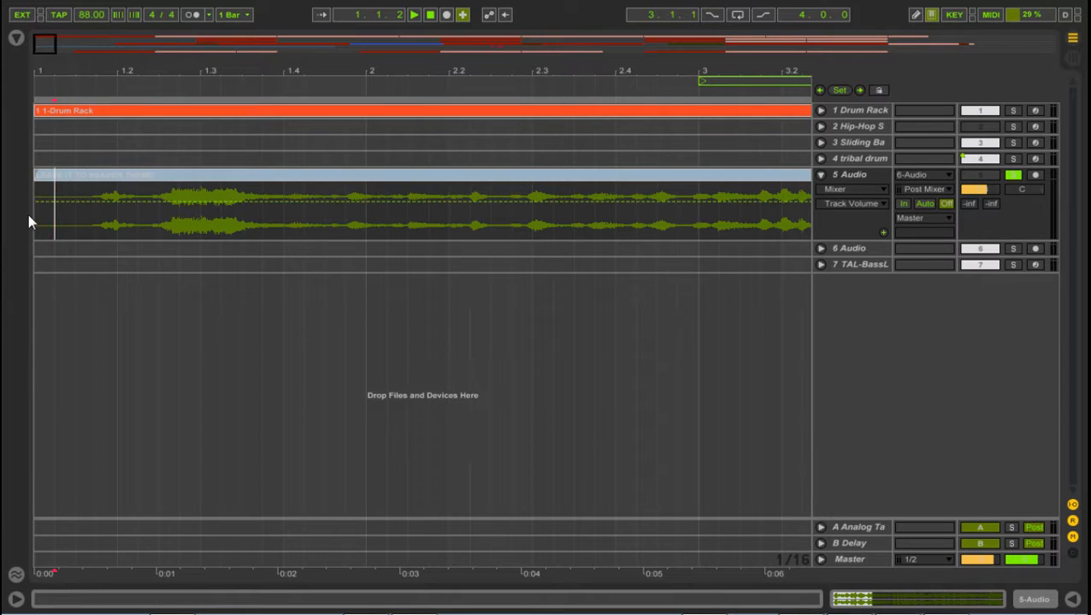
click(44, 229)
Step: Play the sample on the 5 Audio track from bar 7, and again from position 7.4.1
drag(628, 66, 154, 75)
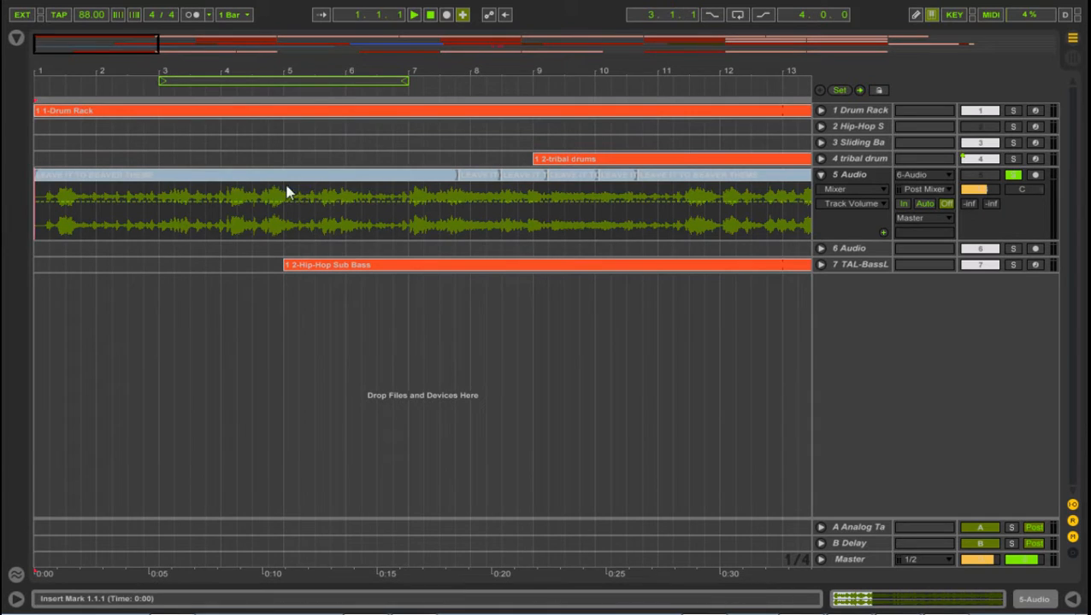
click(409, 226)
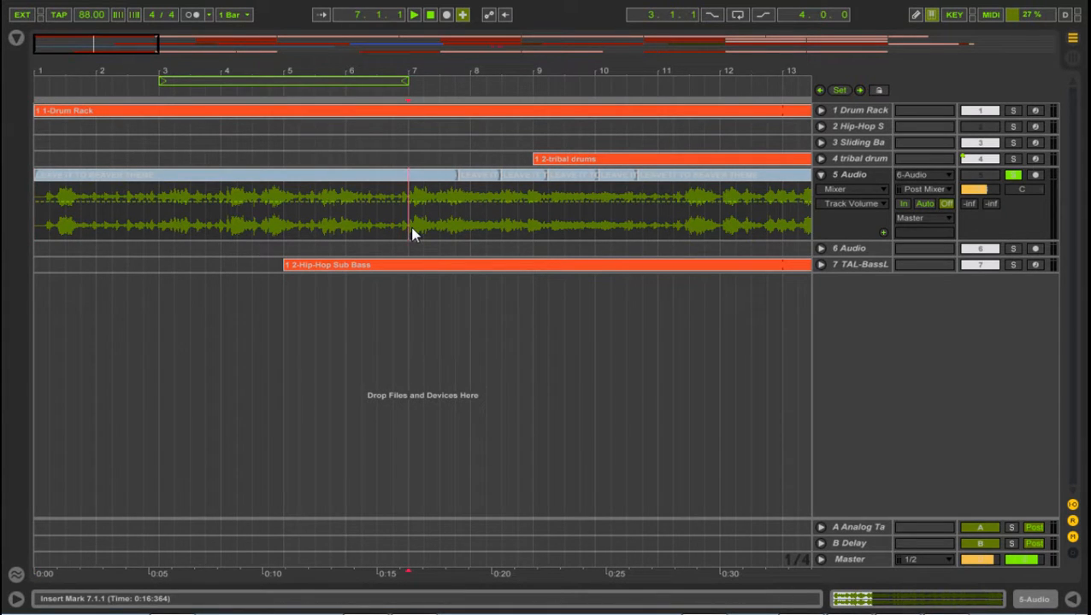
key(space)
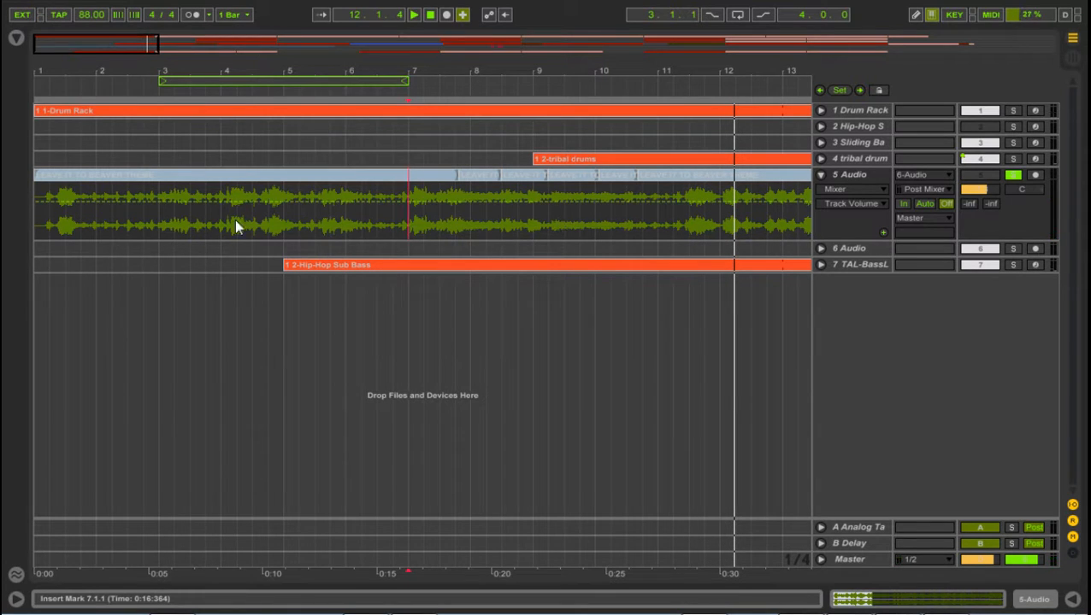
click(453, 220)
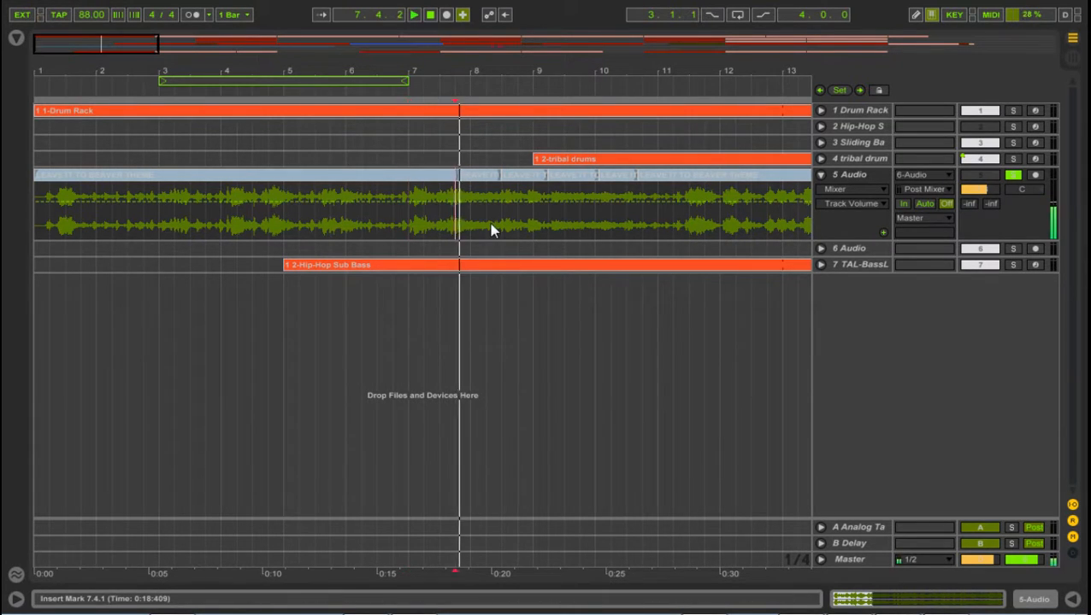
Step: Open the chopped clip spanning 7.4.2 to 8.3.1 and examine its start point closely in the sample waveform
drag(469, 76, 449, 163)
double_click(455, 175)
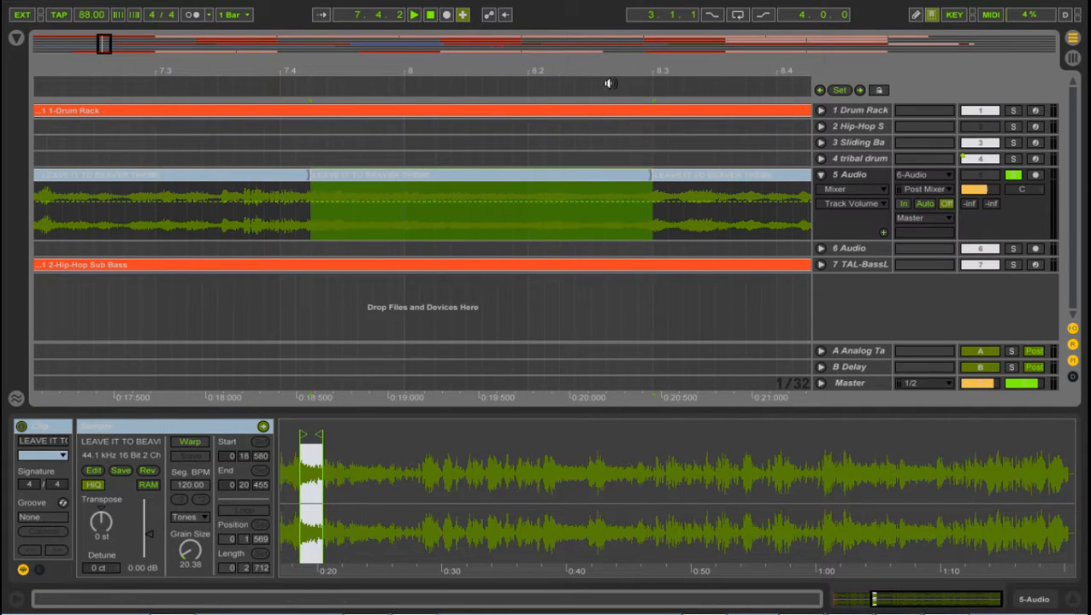
mouse_move(666, 73)
mouse_down()
mouse_move(433, 73)
mouse_move(433, 51)
mouse_up()
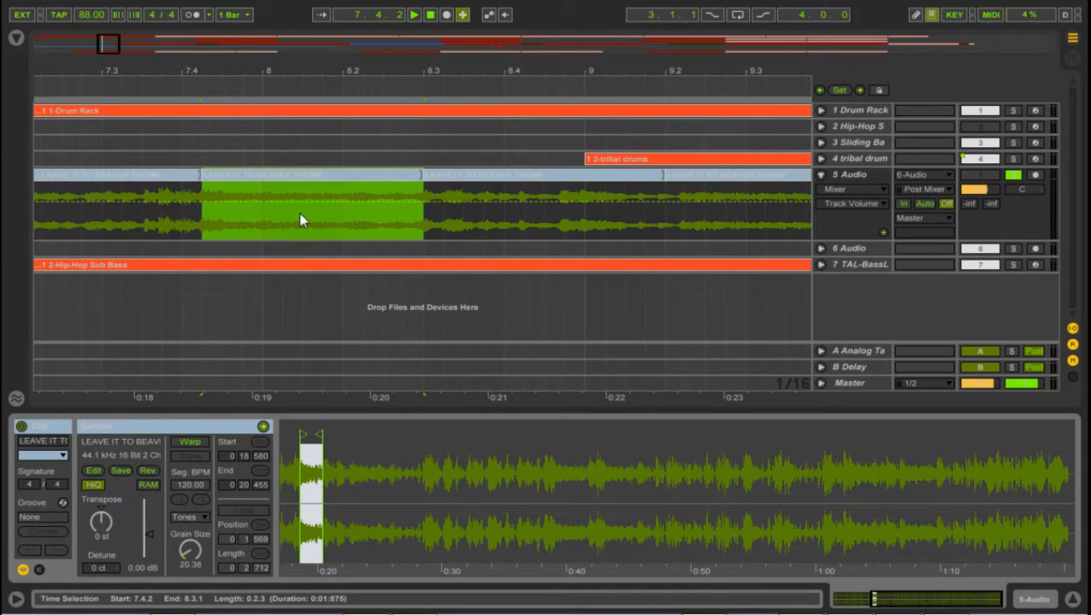
mouse_move(312, 434)
mouse_down()
mouse_move(329, 547)
mouse_move(378, 547)
mouse_move(378, 423)
mouse_move(367, 425)
mouse_move(795, 428)
mouse_move(1070, 445)
mouse_up()
drag(829, 505, 802, 523)
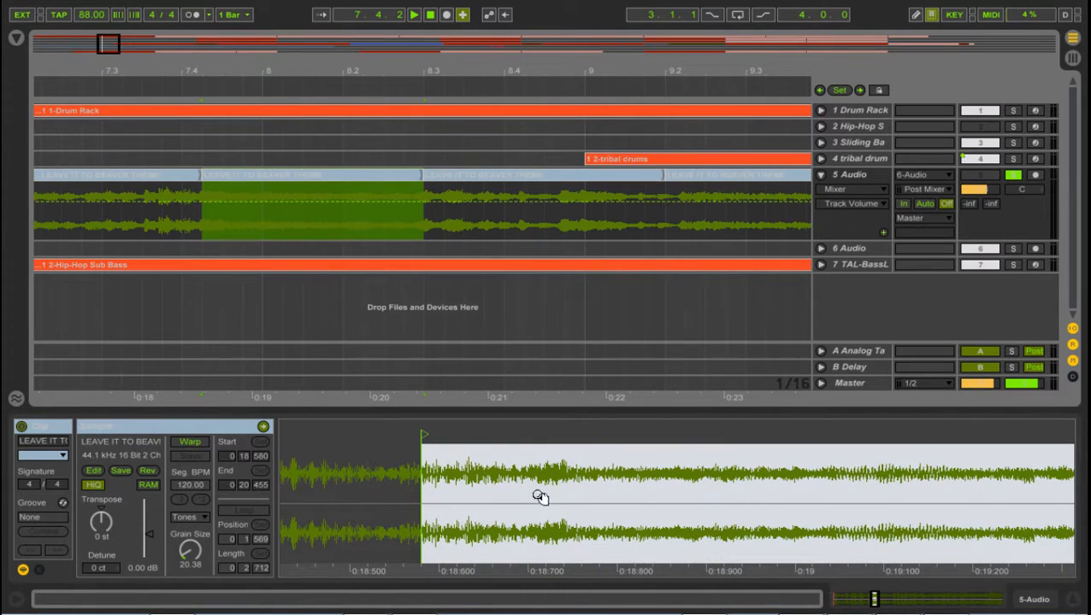
drag(443, 437, 645, 439)
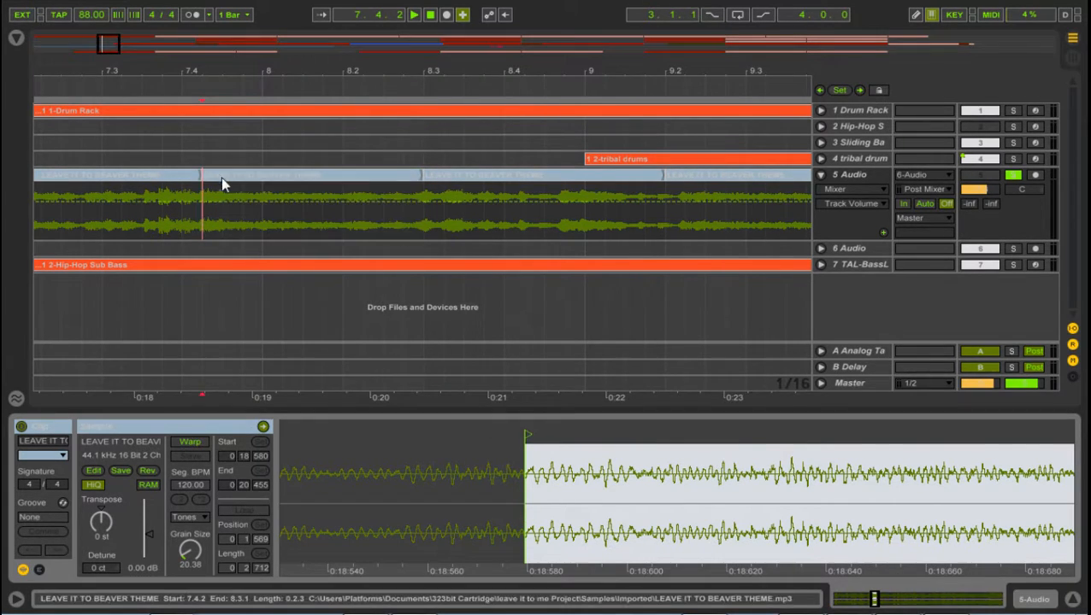
Step: Audition the chop starting at 7.4.2 and bring its sample waveform back into view
key(space)
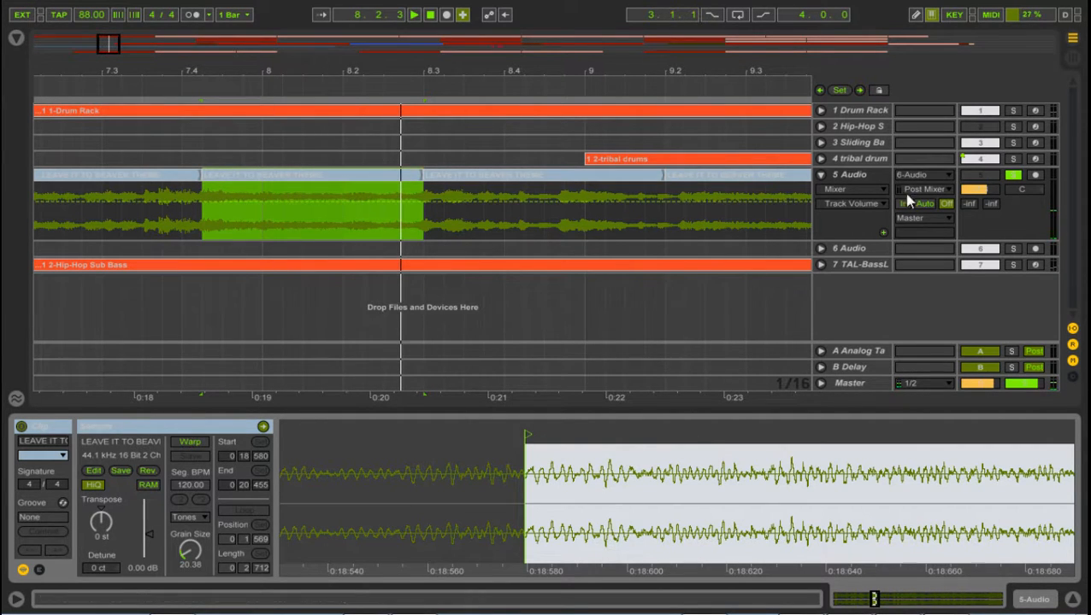
click(856, 183)
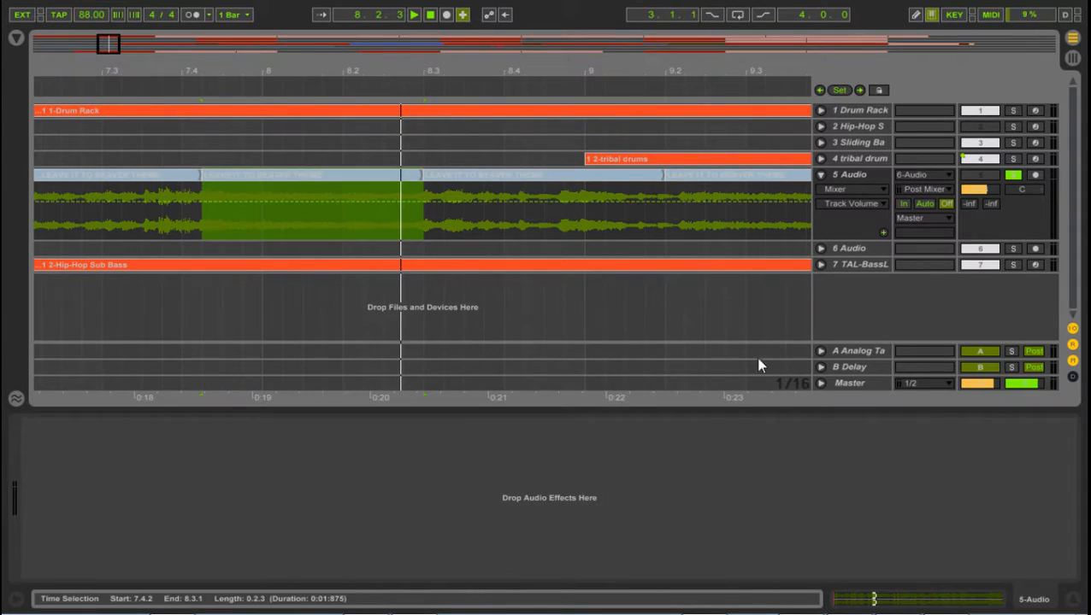
double_click(246, 176)
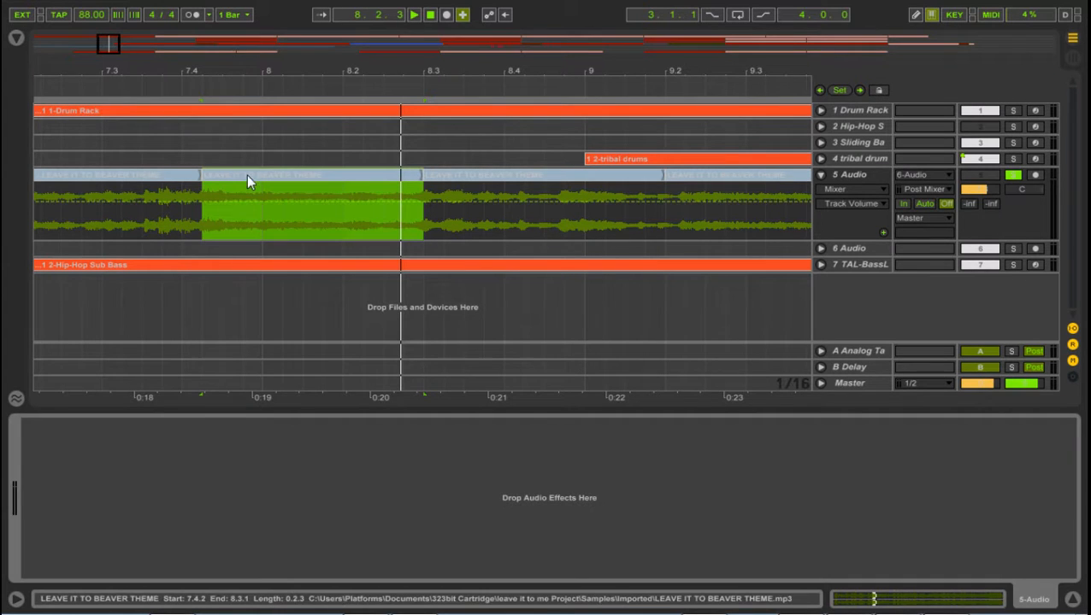
double_click(252, 172)
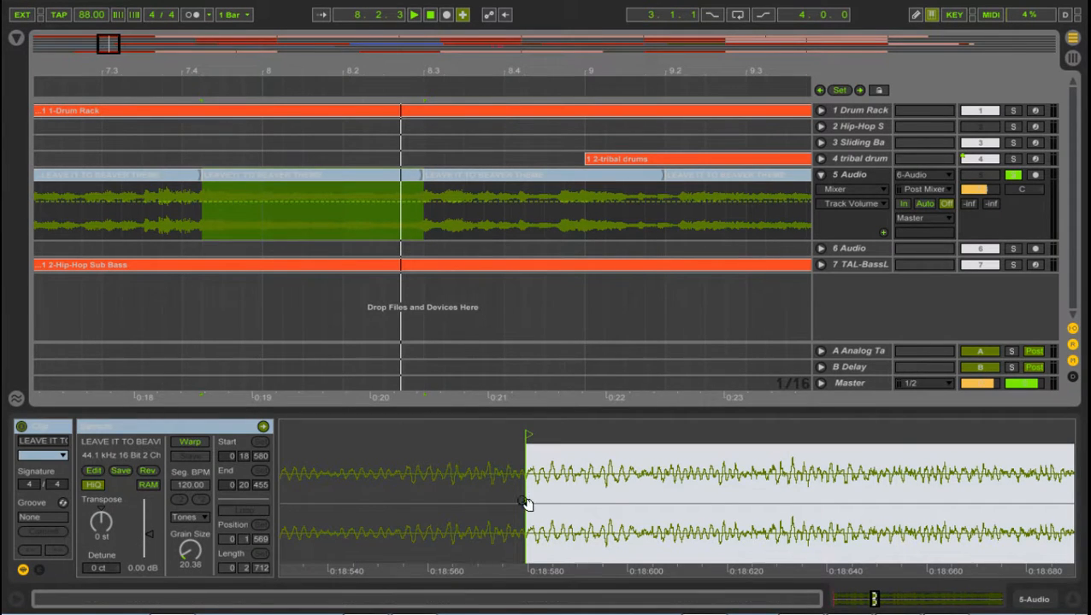
key(space)
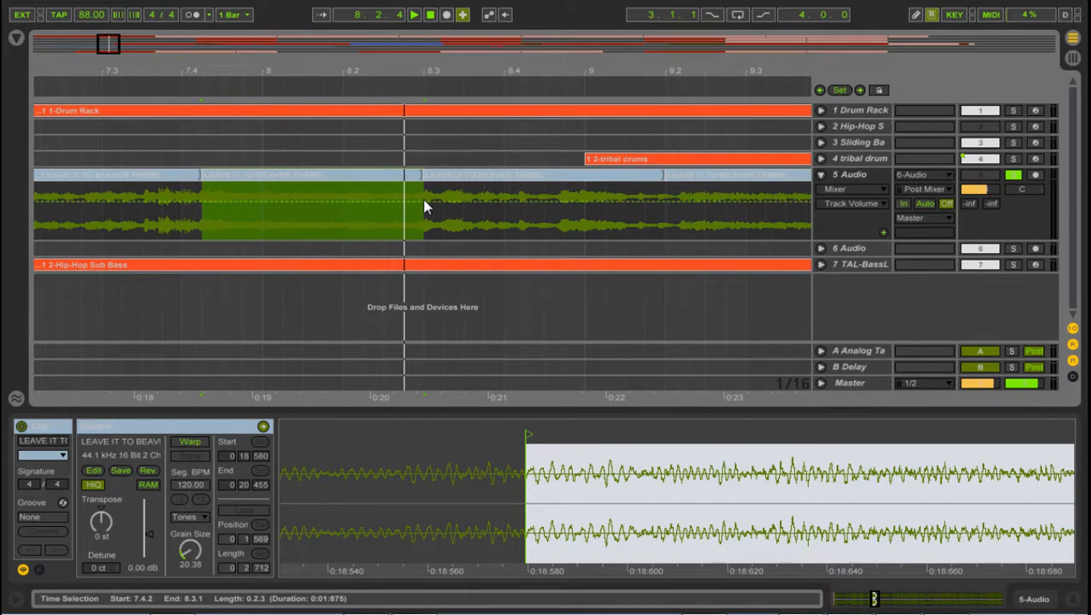
Step: Select the second chop, starting at 8.3.1, and audition it
click(519, 175)
key(space)
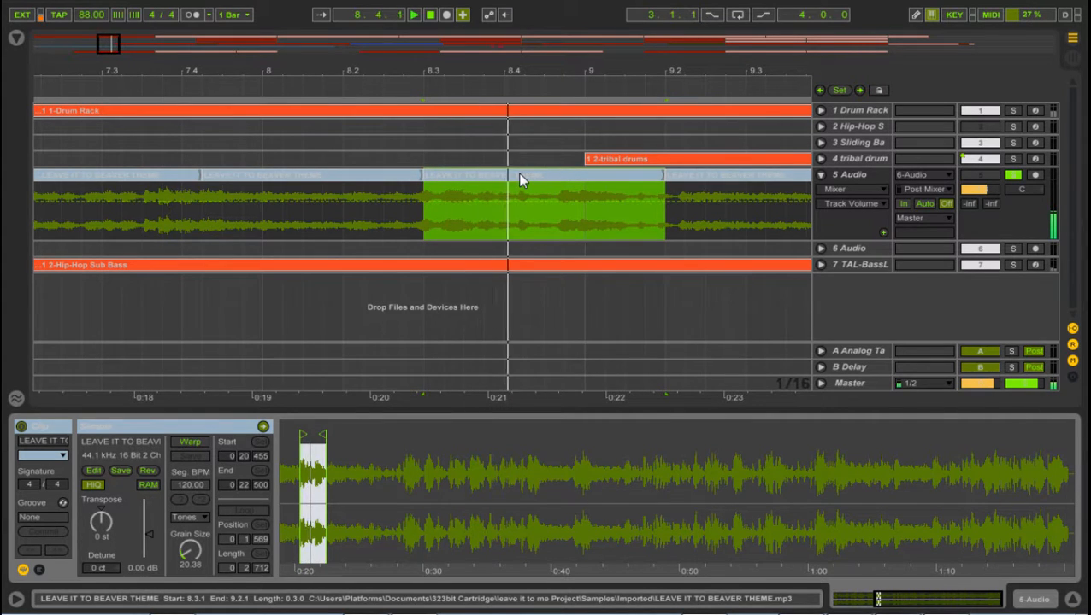
key(space)
key(space)
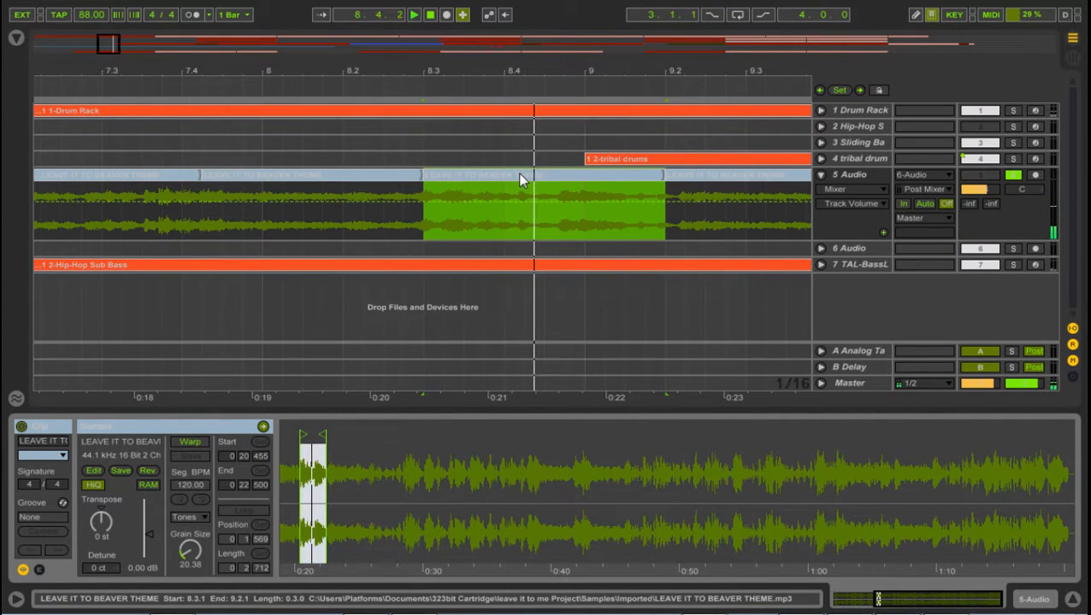
key(space)
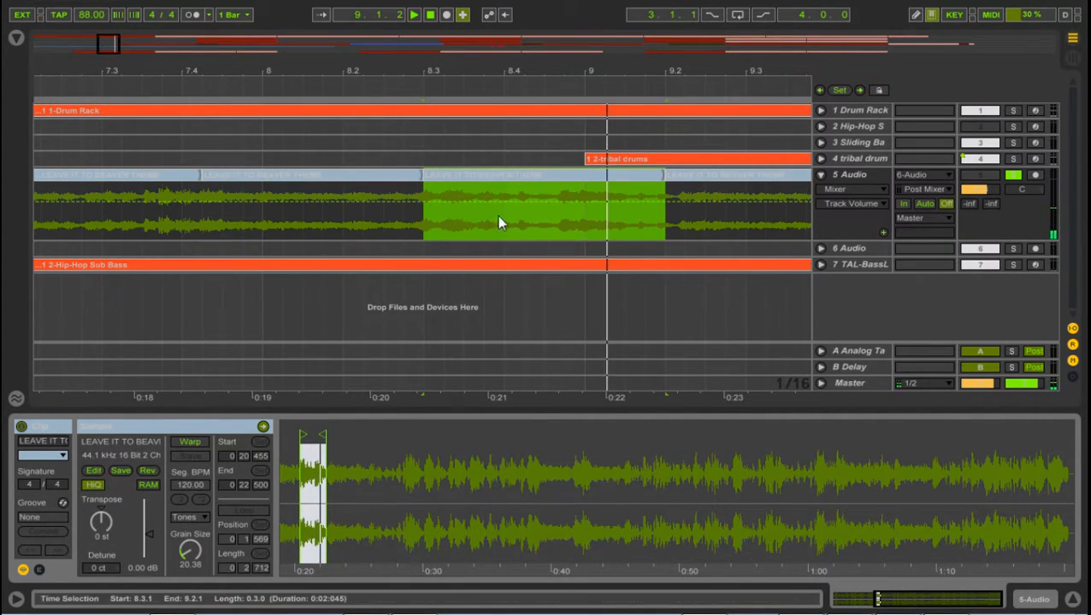
Step: Audition the third chop from 9.2.1, examine its bounds in the sample waveform, and place the insert marker at its start
click(681, 176)
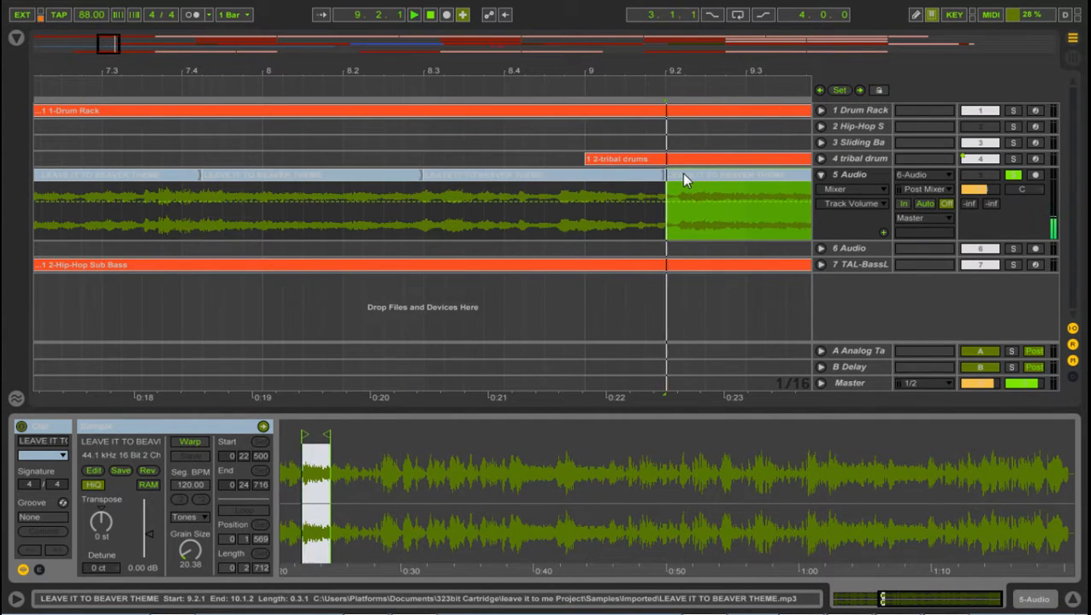
drag(777, 68, 454, 71)
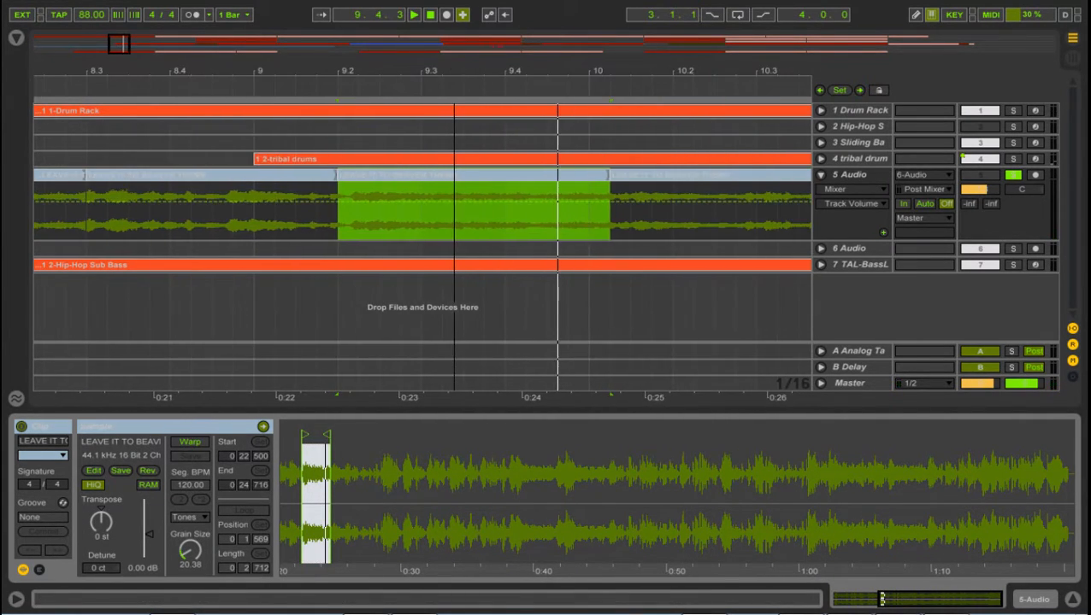
click(317, 456)
drag(314, 457, 613, 433)
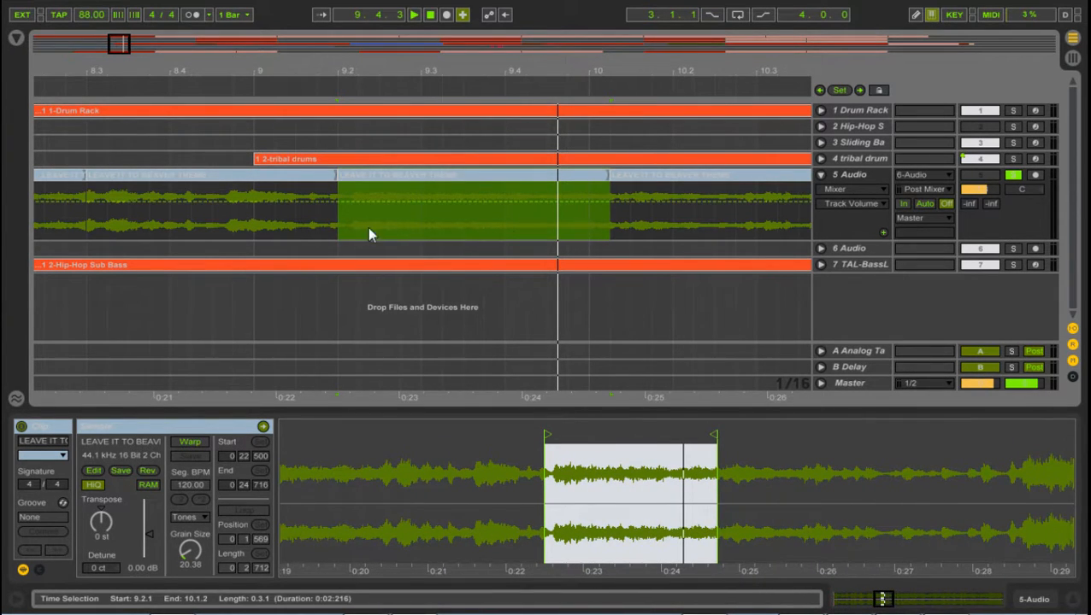
click(336, 229)
Step: Show the devices of the Drum Rack track and solo the track
drag(481, 88, 514, 128)
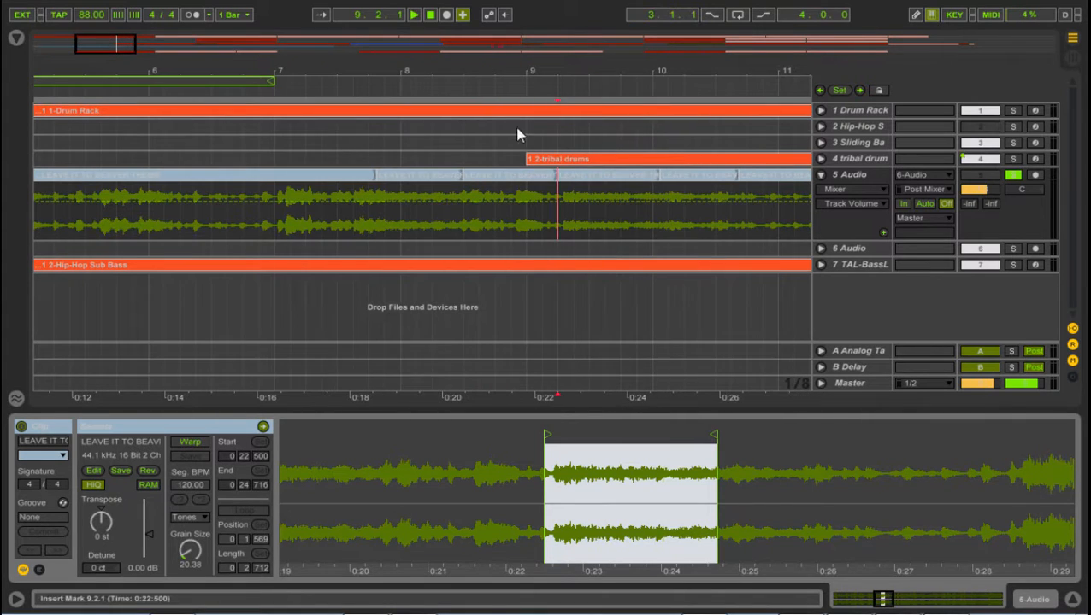
click(859, 109)
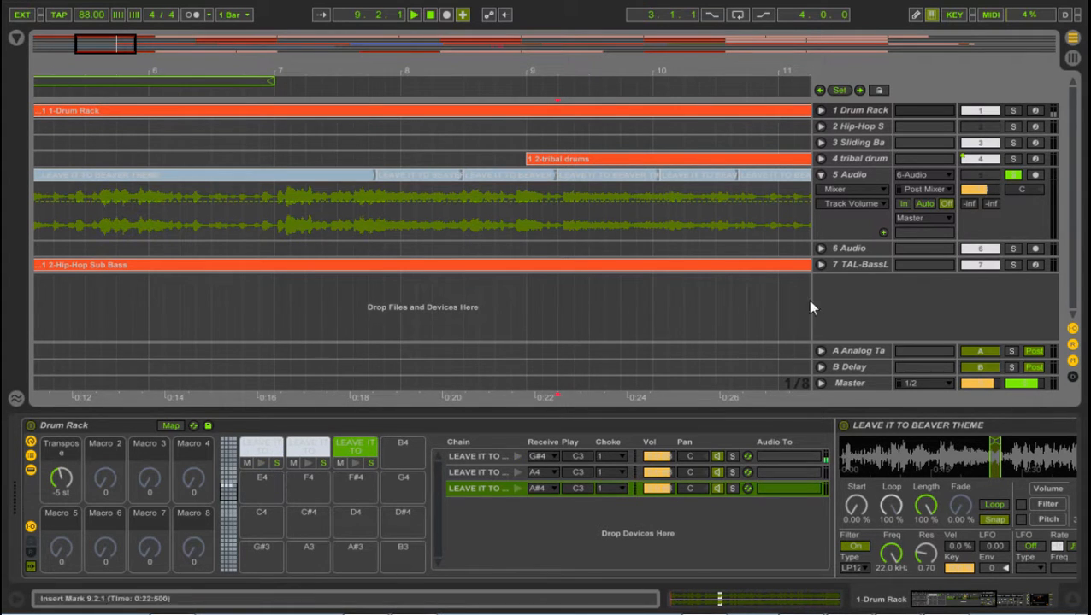
click(1013, 110)
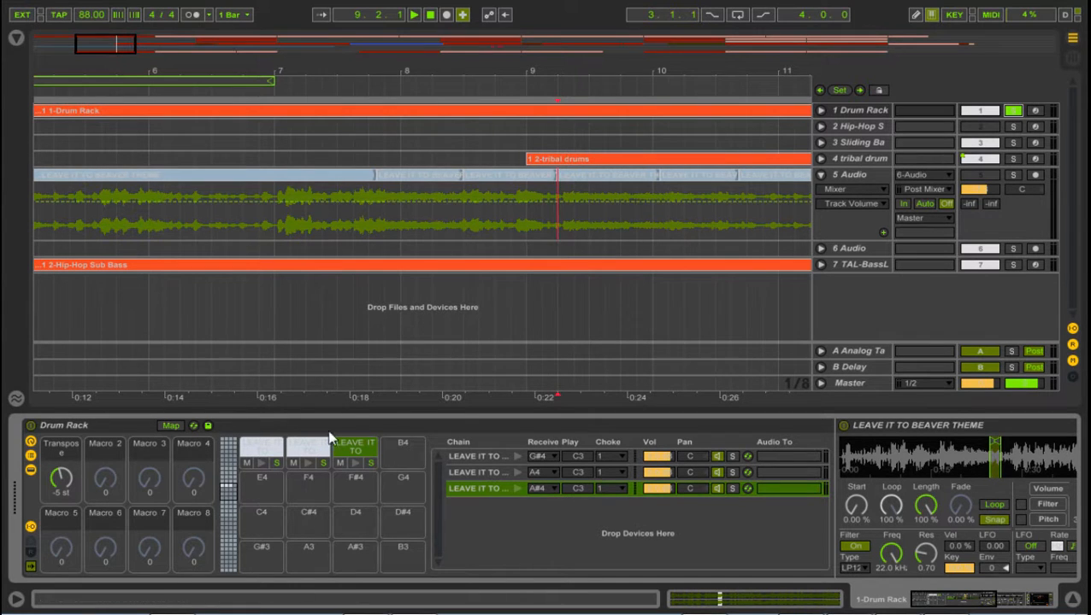
Step: Check the Launchpad's control surface input and output assignments in the MIDI Sync preferences
click(159, 5)
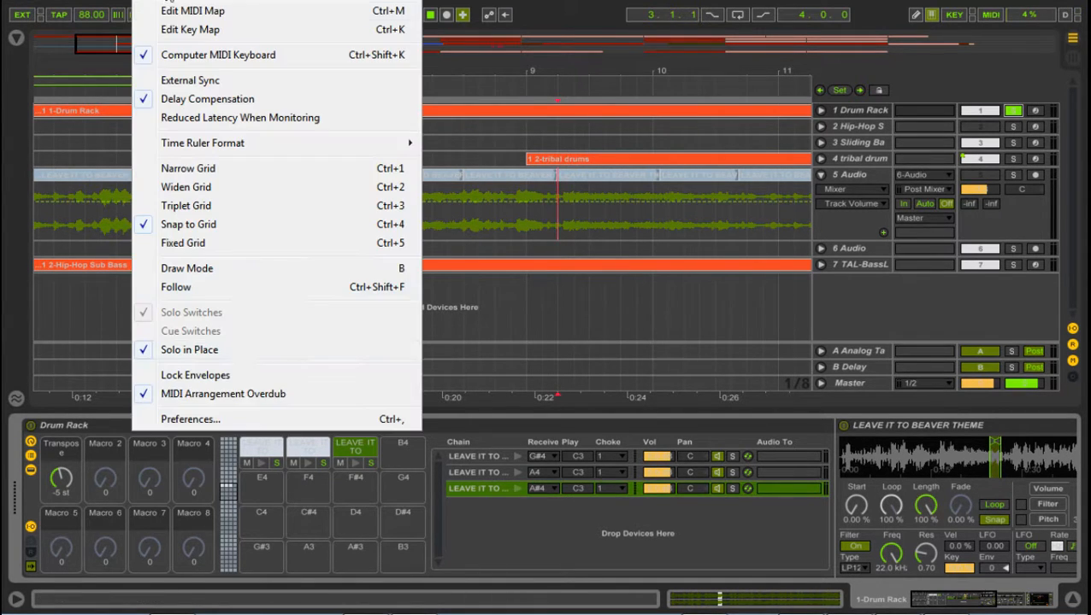
click(229, 418)
click(392, 146)
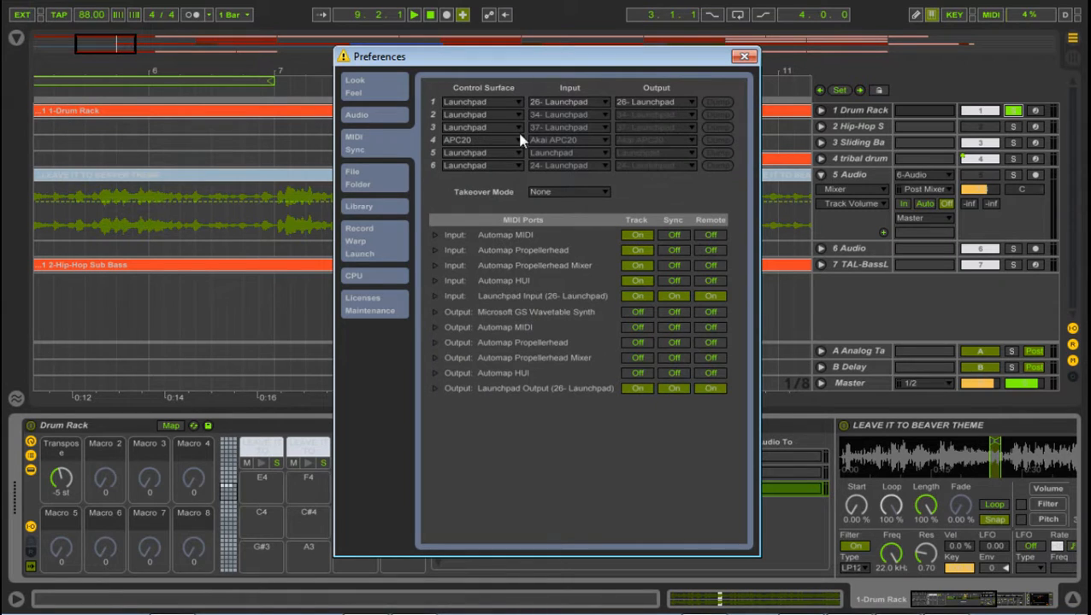
click(628, 102)
click(640, 102)
click(569, 101)
click(569, 101)
click(745, 57)
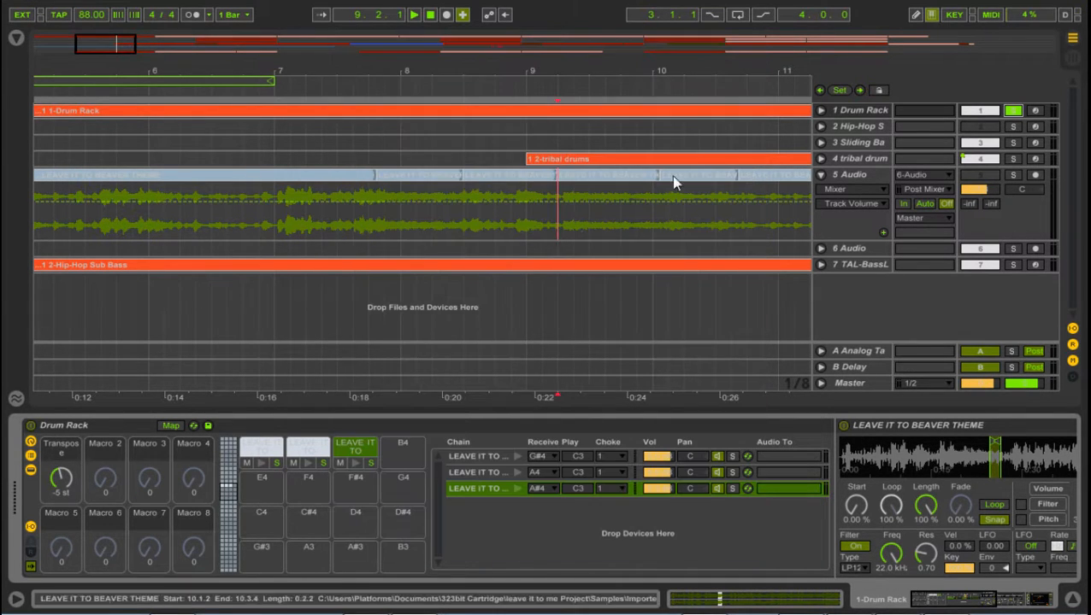
Step: Arm the Drum Rack track for recording and examine the sample start of its first pad up close
click(1035, 112)
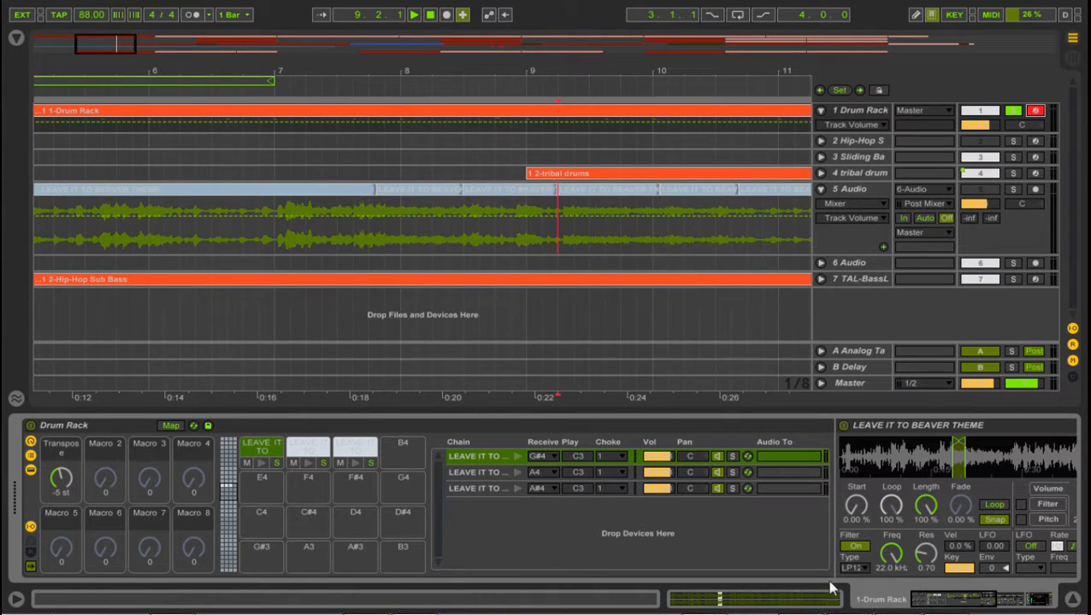
mouse_move(961, 462)
mouse_down()
mouse_move(961, 547)
mouse_move(1008, 549)
mouse_move(908, 455)
mouse_up()
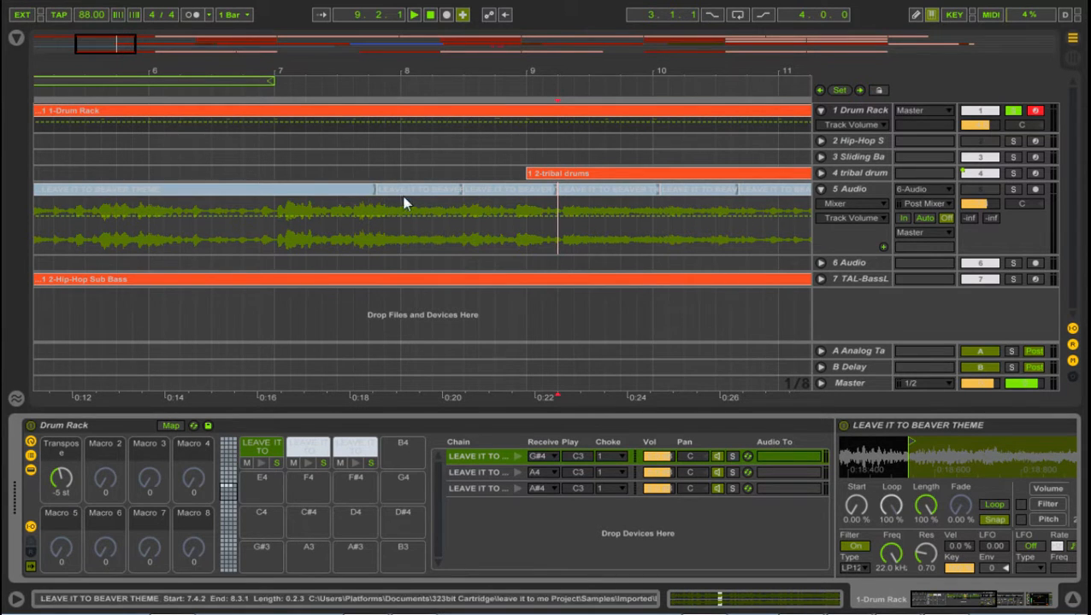
mouse_move(967, 456)
mouse_down()
mouse_move(965, 485)
mouse_move(959, 470)
mouse_up()
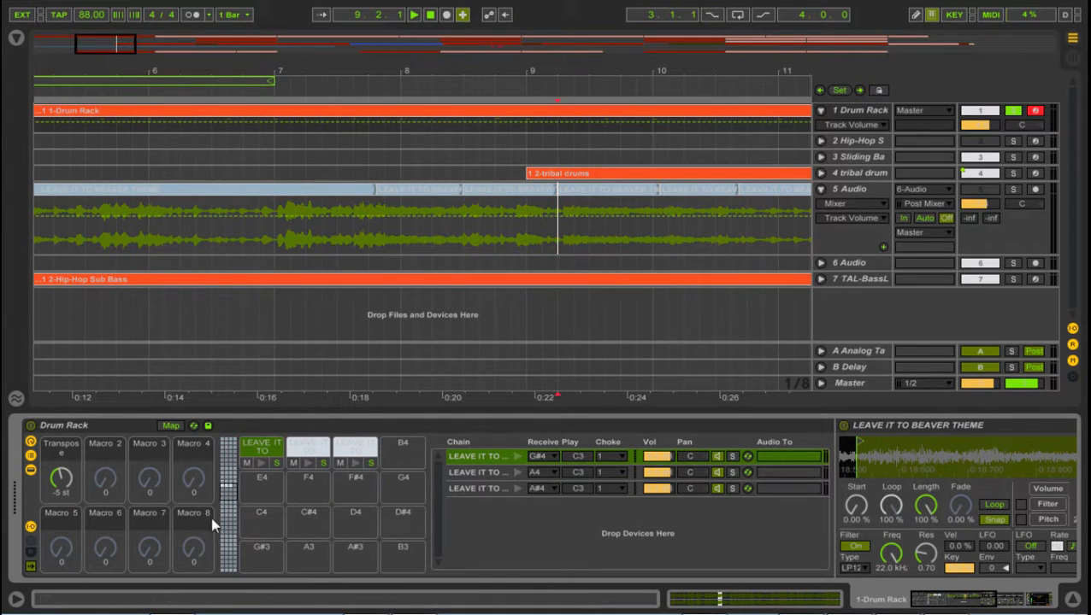
Step: Hide the Drum Rack's input/output section and chain list, and magnify the start of the first pad's sample
click(30, 527)
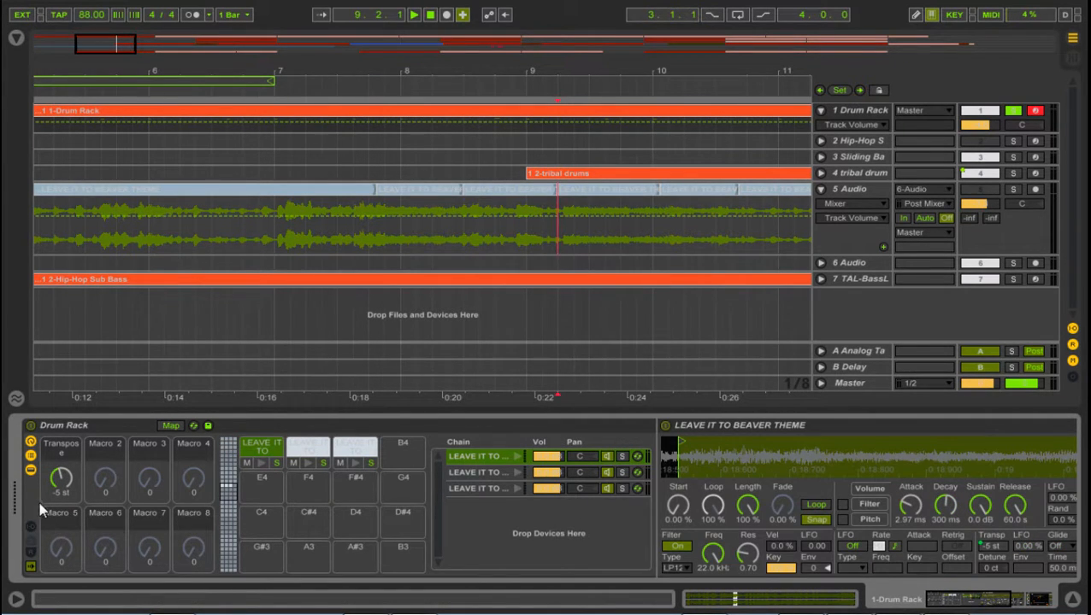
click(32, 468)
click(31, 470)
click(31, 456)
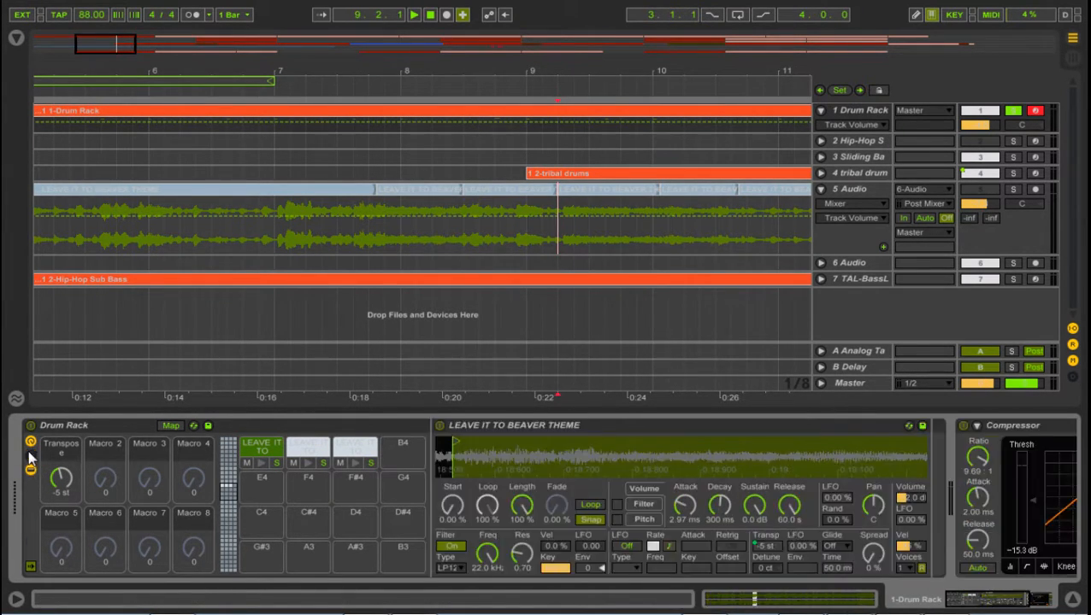
drag(503, 450, 923, 450)
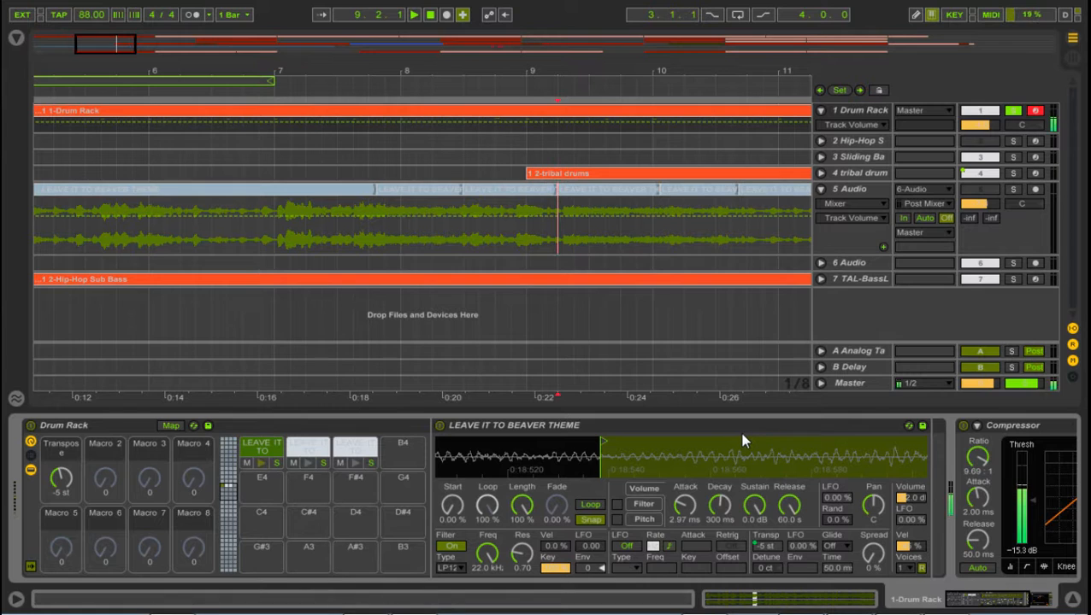
Step: Show the Drum Rack's chain list with its input/output section, and view the first pad's Simpler settings
mouse_move(799, 450)
mouse_down()
mouse_move(590, 445)
mouse_move(556, 453)
mouse_move(560, 461)
mouse_up()
click(763, 544)
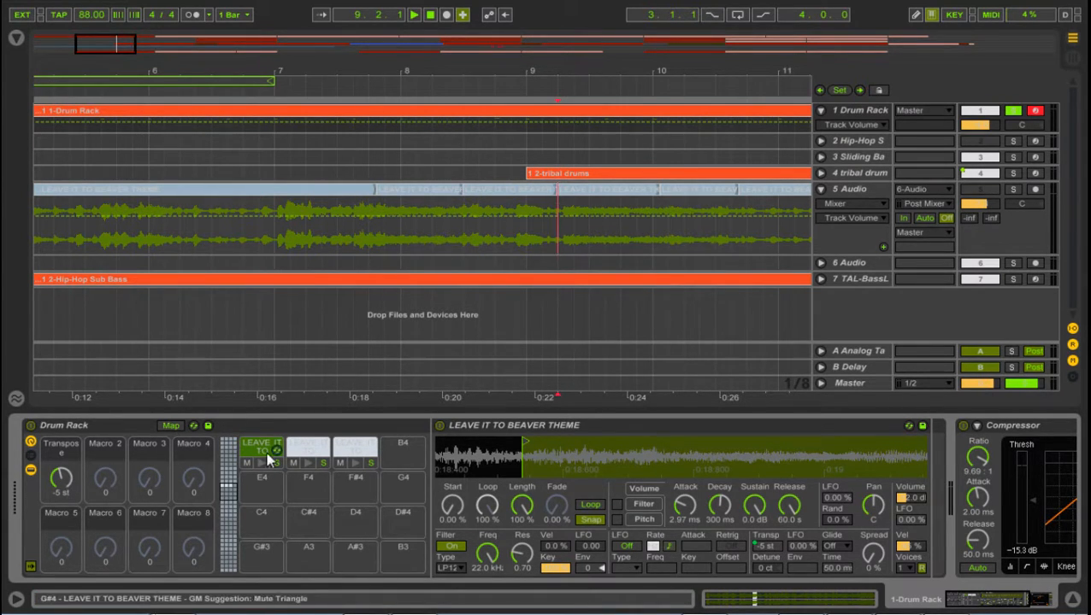
click(29, 456)
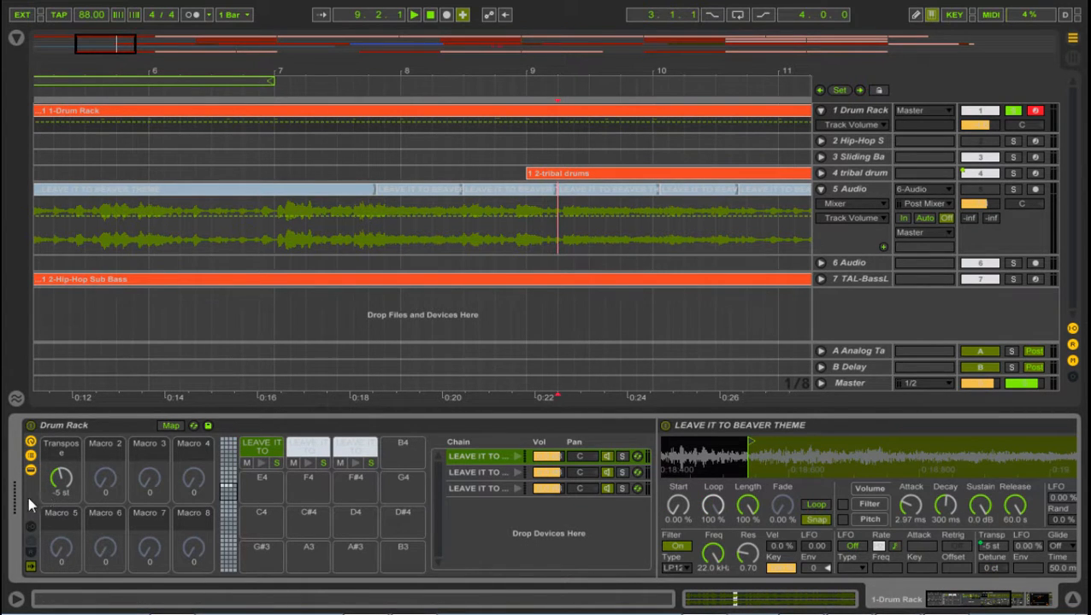
click(28, 529)
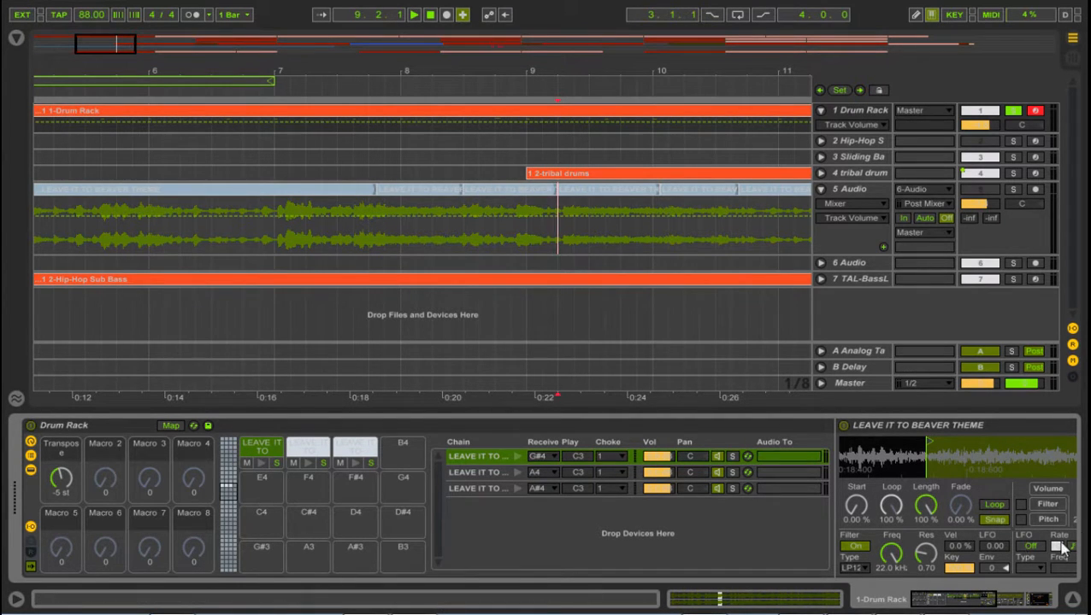
click(995, 601)
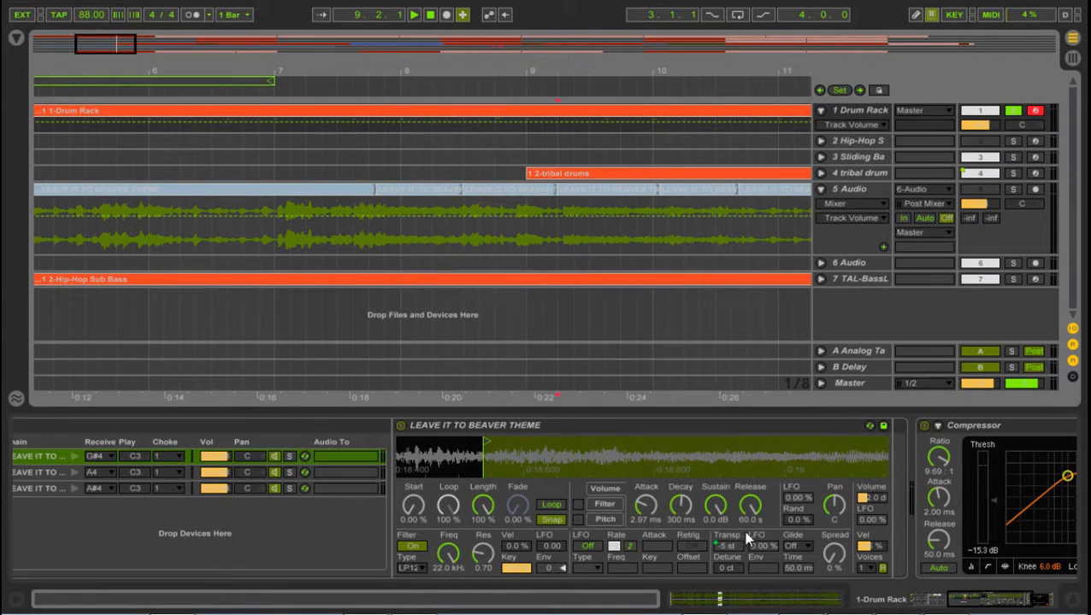
click(960, 600)
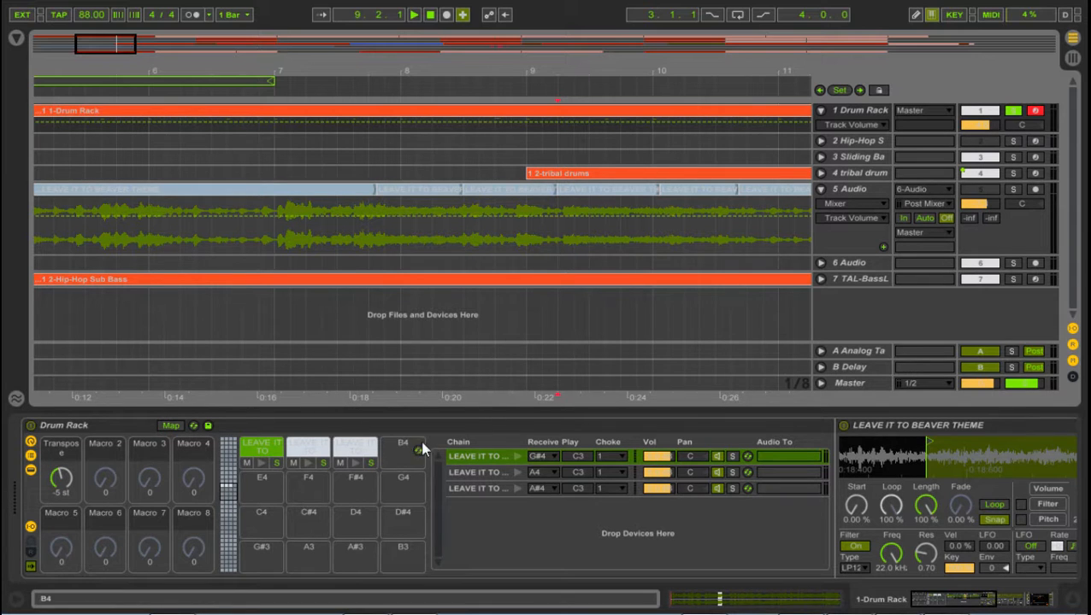
Step: Load the audio clip starting at 7.4.2 onto the Drum Rack's B4 pad and set its choke group to 1
click(412, 187)
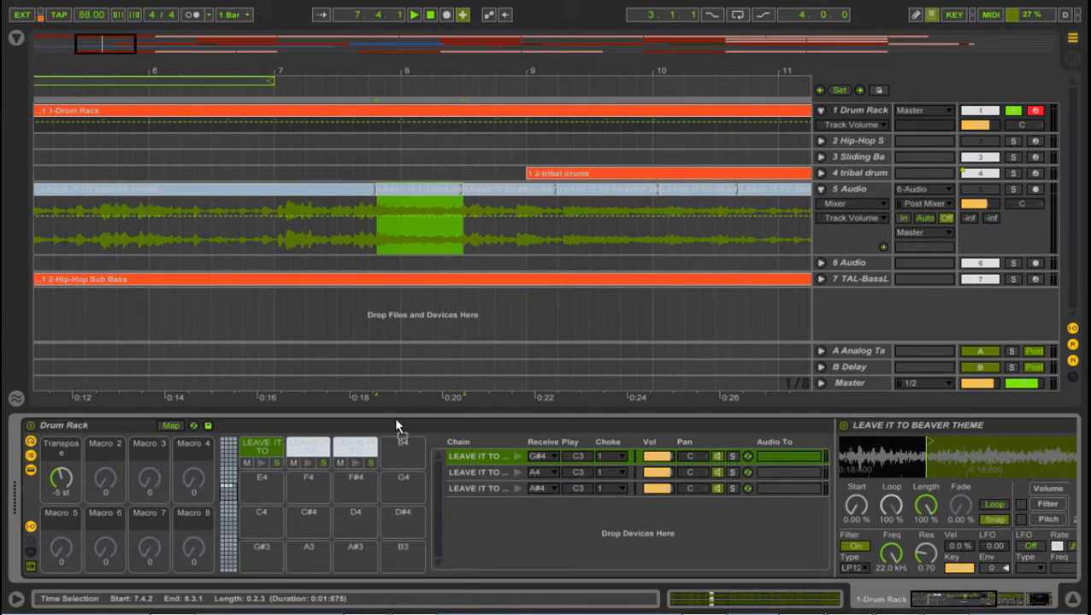
drag(395, 425, 402, 449)
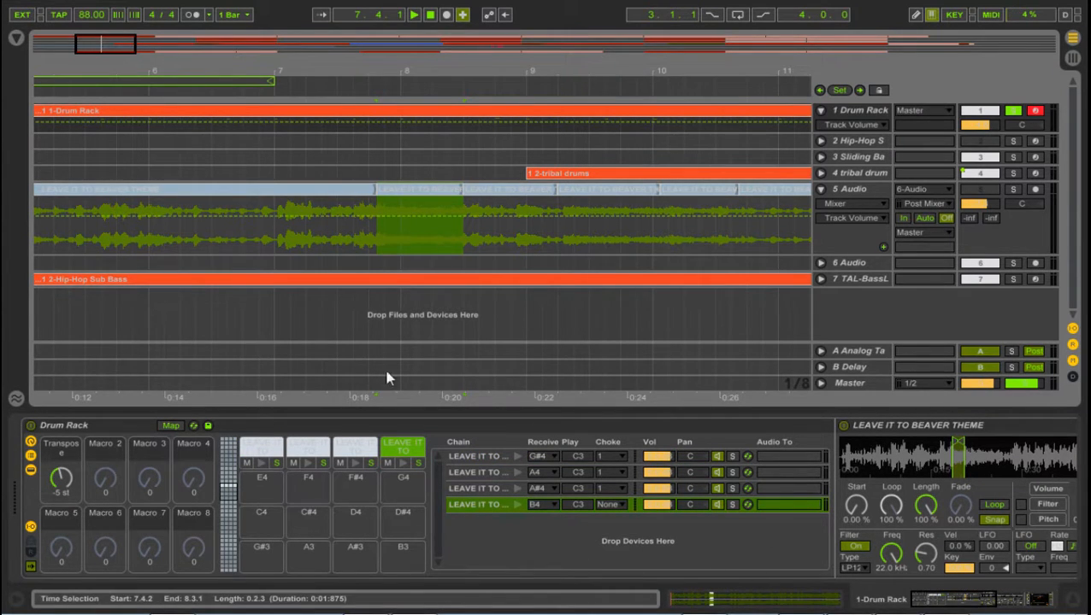
mouse_move(947, 601)
mouse_down()
mouse_move(1000, 598)
mouse_move(967, 602)
mouse_up()
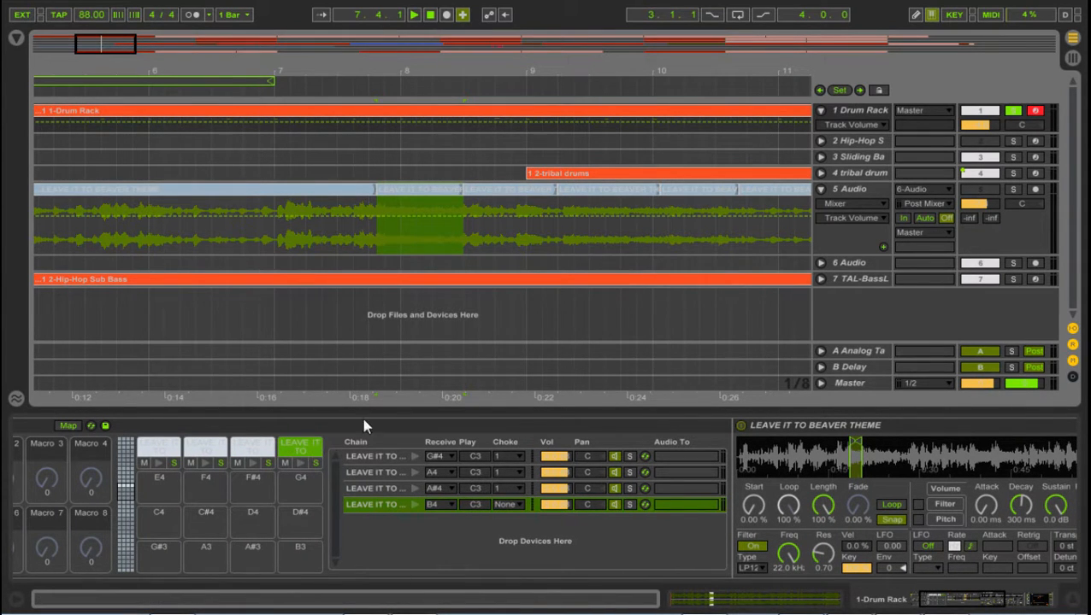
click(522, 504)
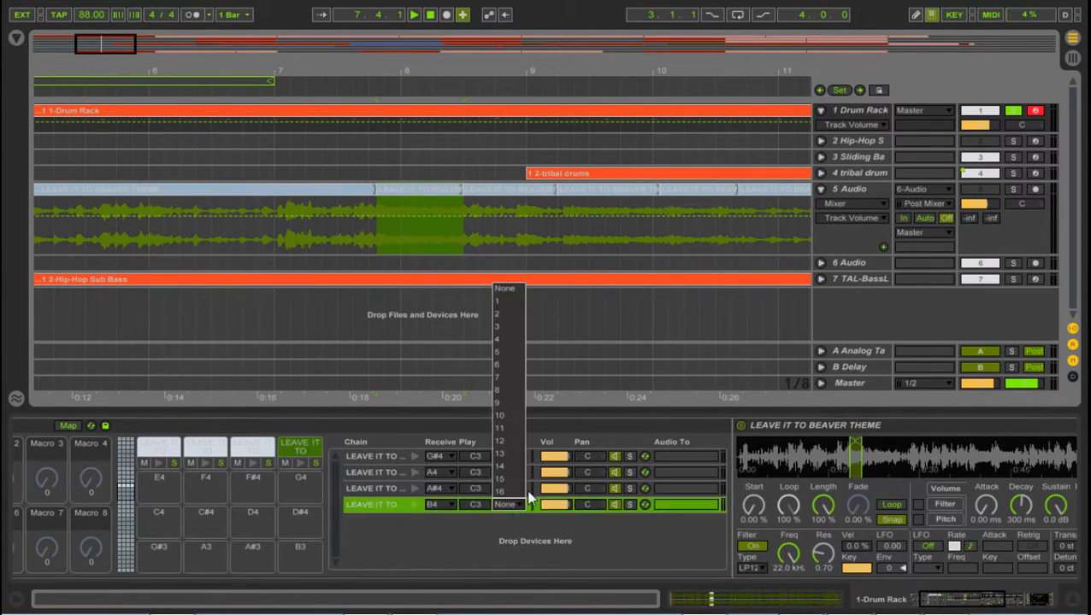
click(511, 305)
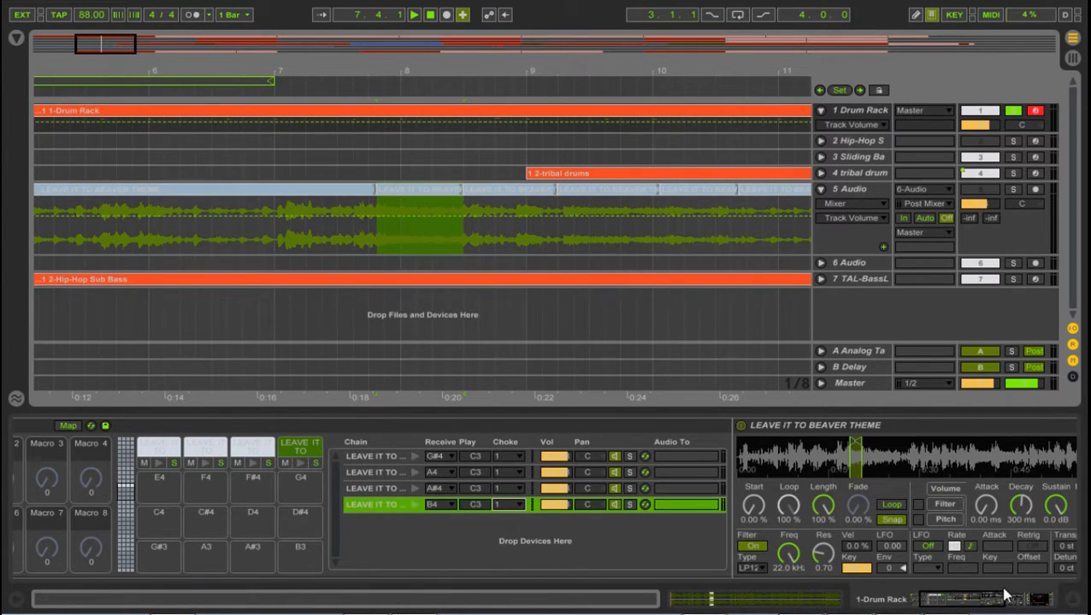
drag(976, 600, 953, 600)
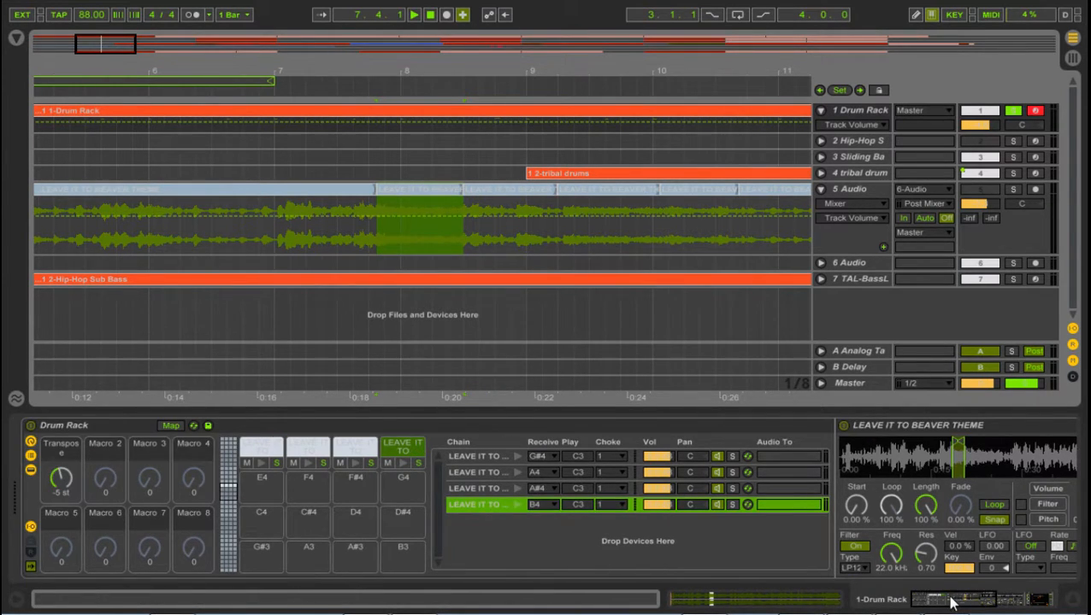
Step: Map the B4 chop's Transpose parameter to the Drum Rack's Transpose macro and leave macro mapping
click(177, 427)
drag(951, 603, 920, 604)
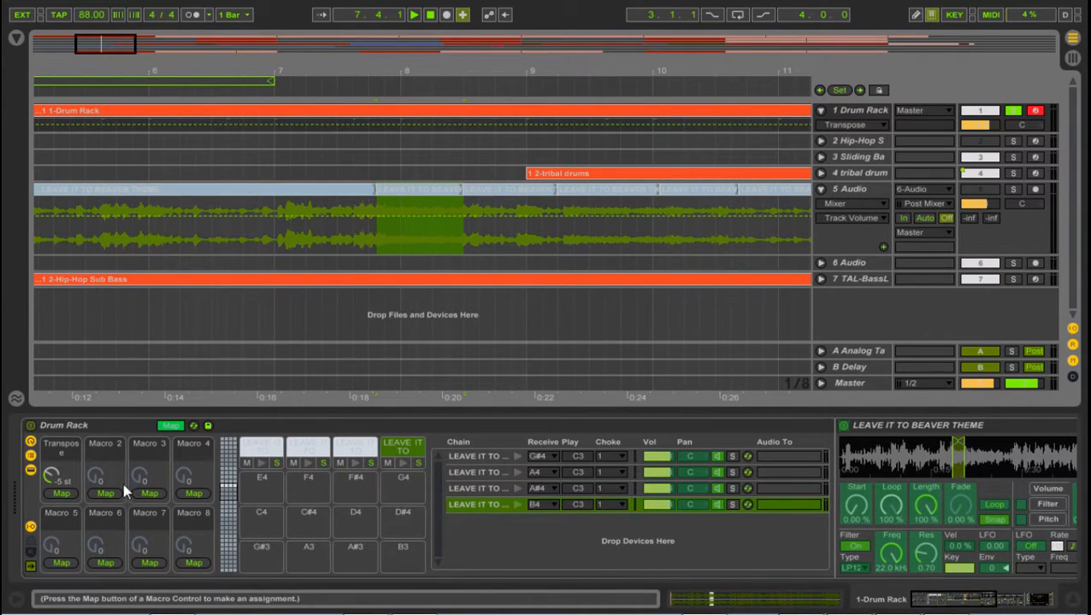
click(16, 37)
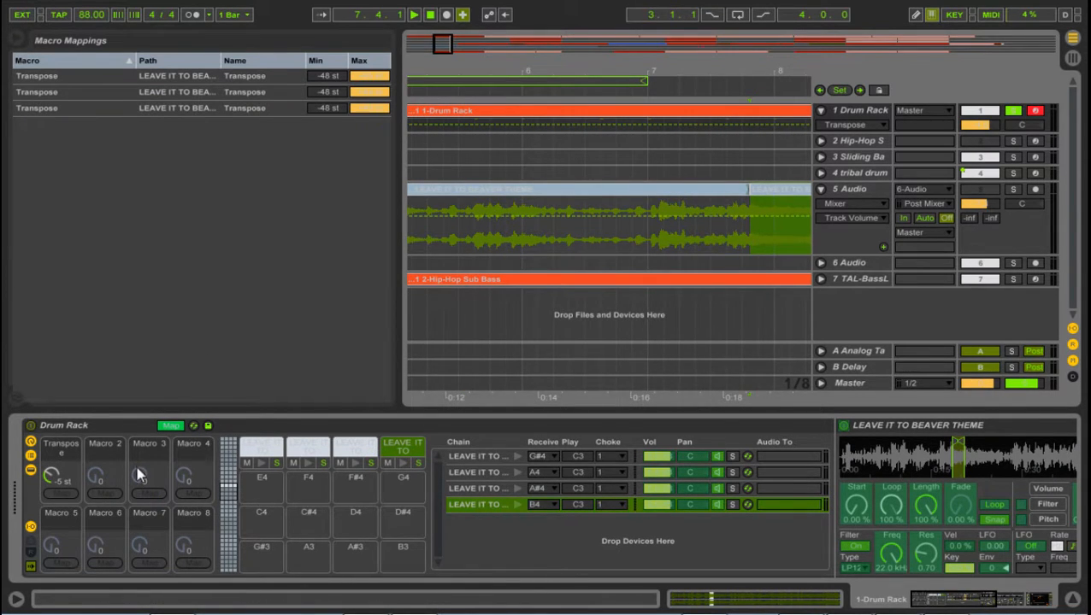
click(969, 598)
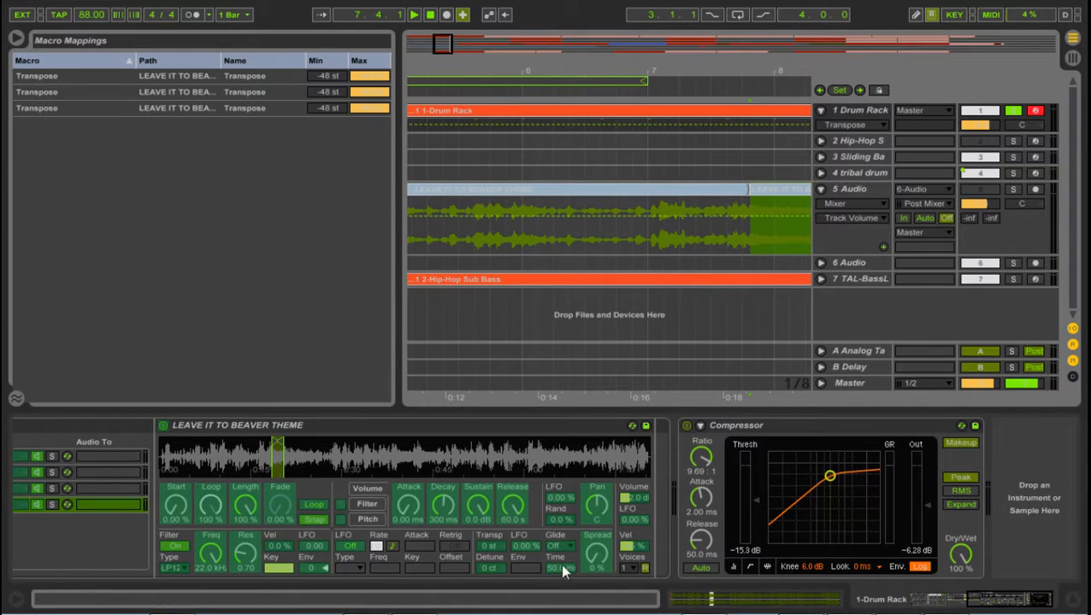
drag(985, 600, 915, 598)
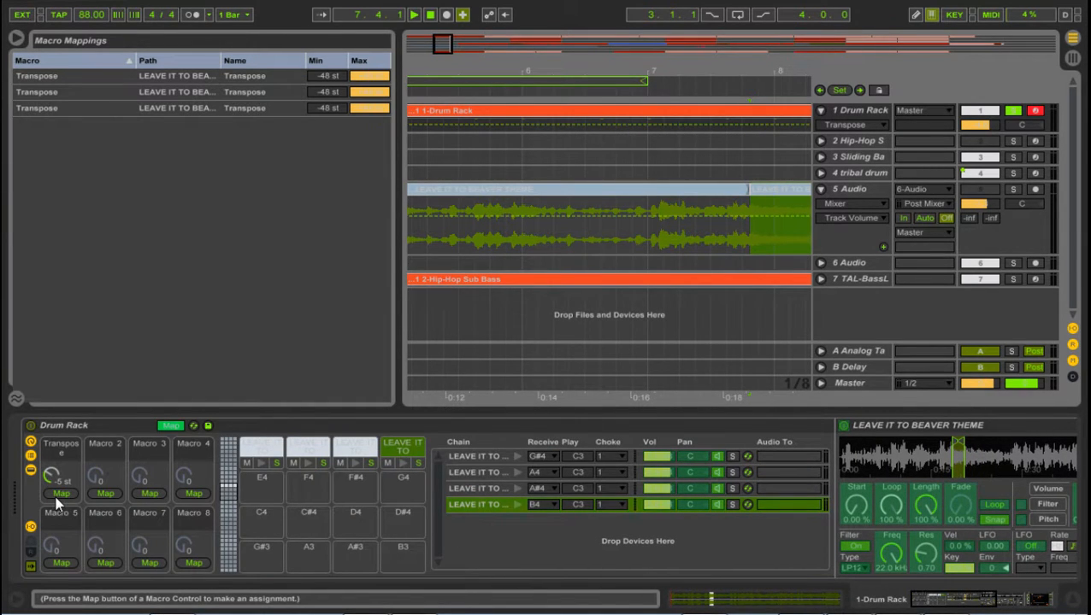
drag(963, 596, 921, 591)
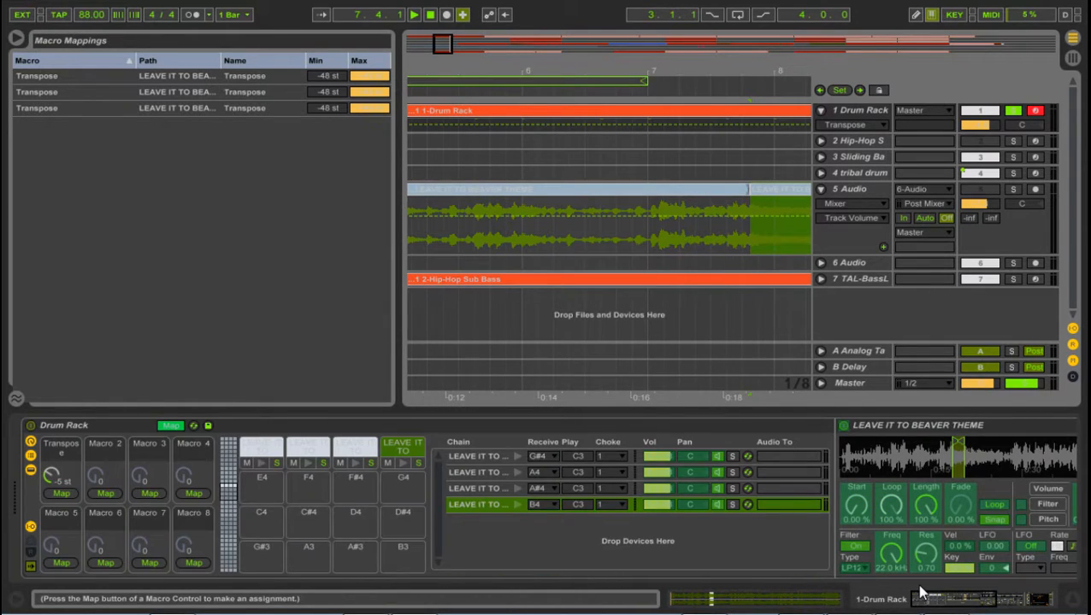
click(68, 491)
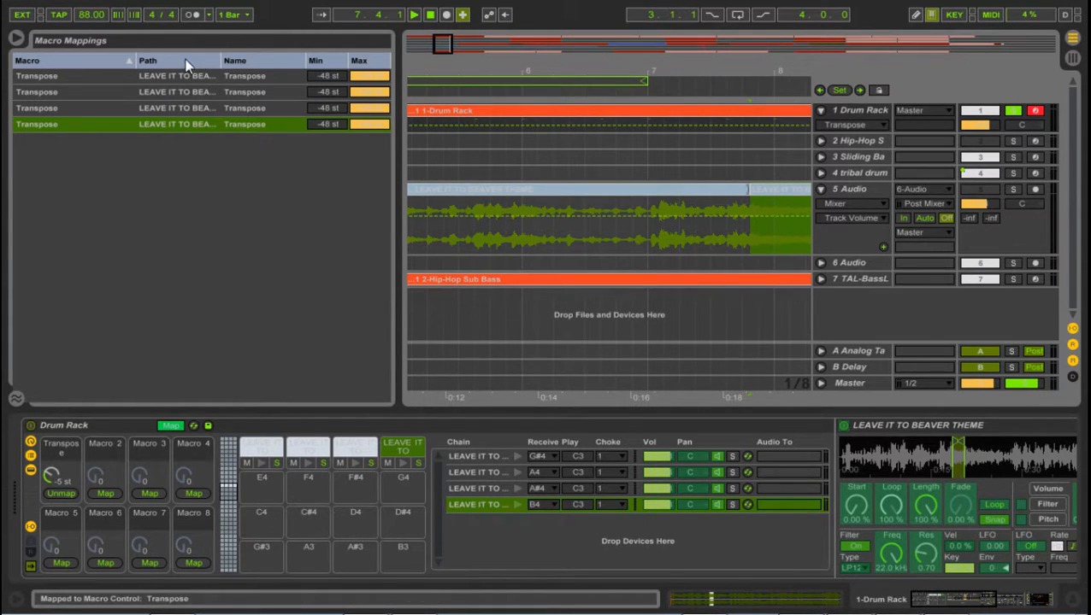
click(170, 425)
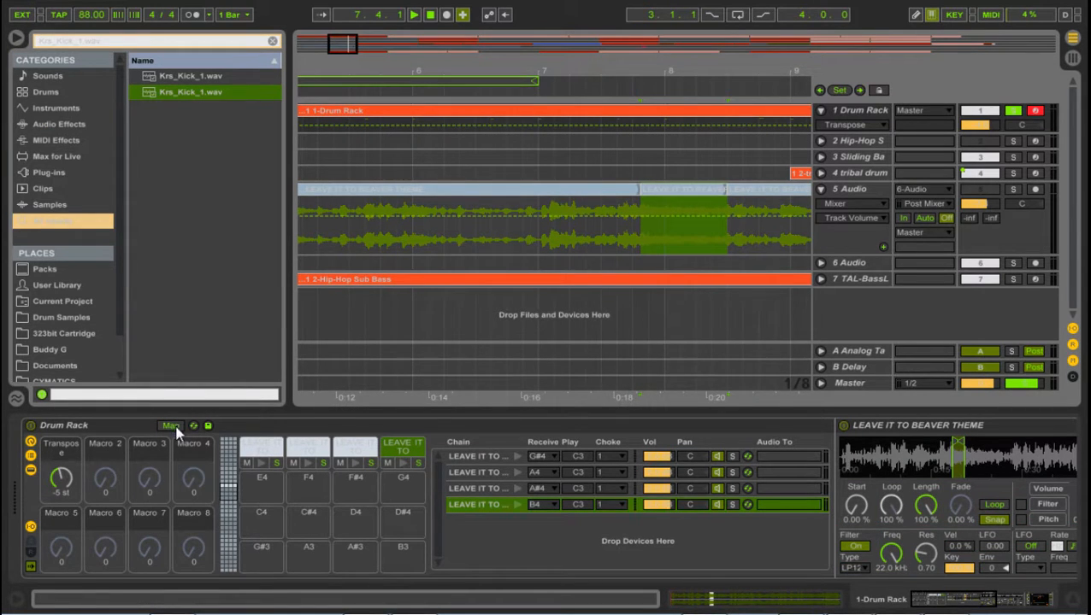
Step: Audition the B4 chop, try the Transpose macro at other pitches and set it to -5 st
click(517, 503)
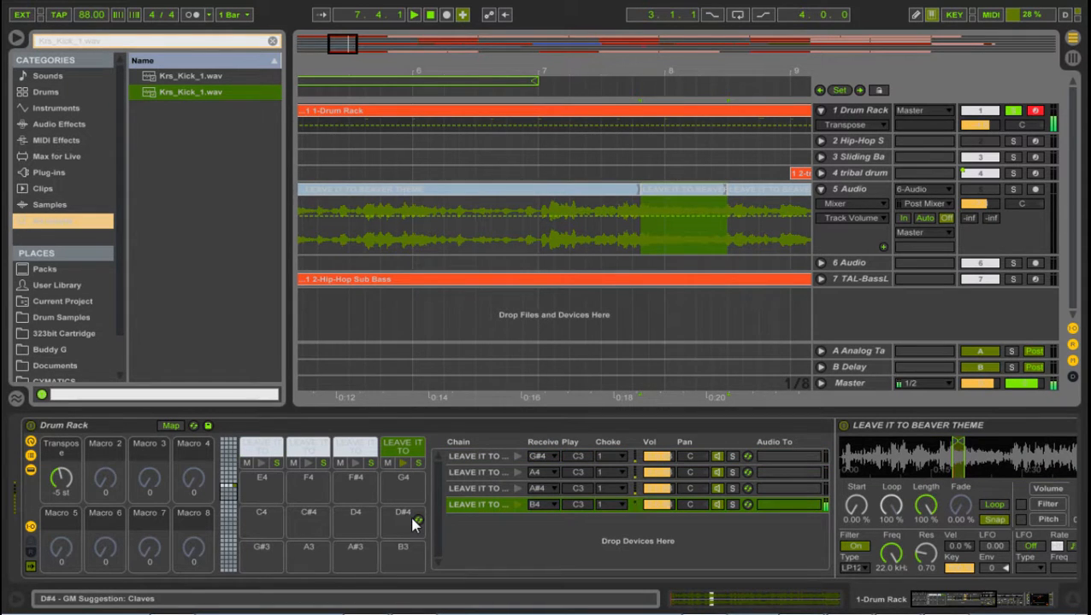
drag(58, 476, 59, 486)
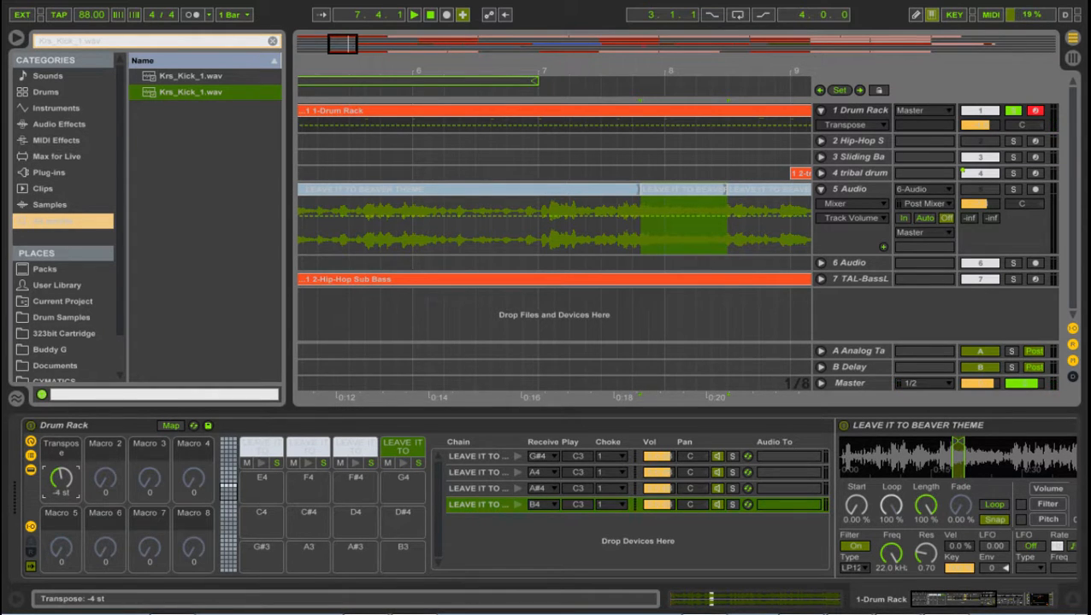
drag(61, 479, 61, 479)
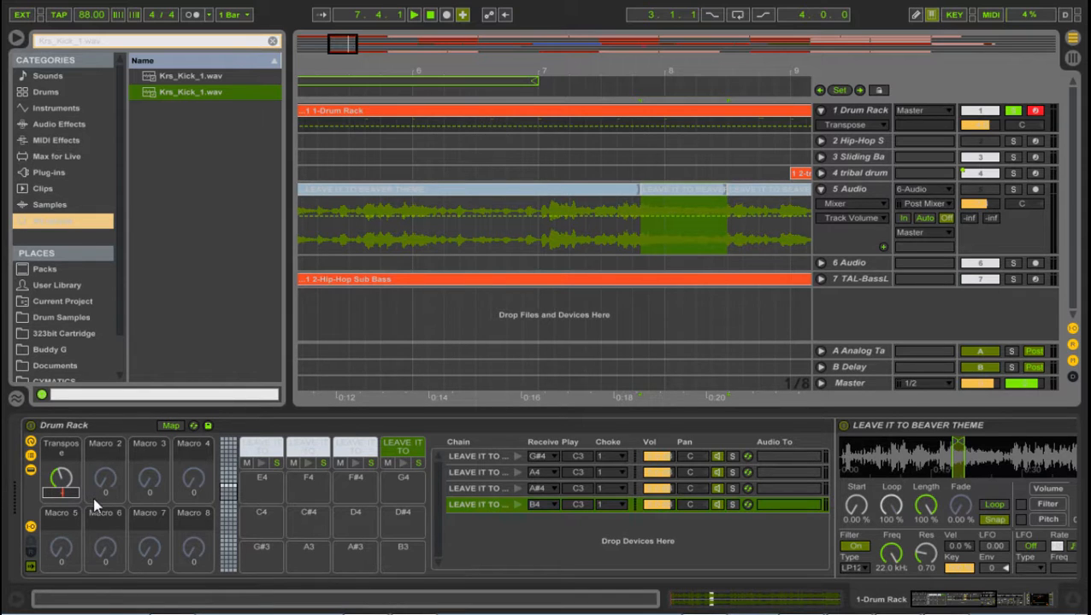
text(-5)
key(Return)
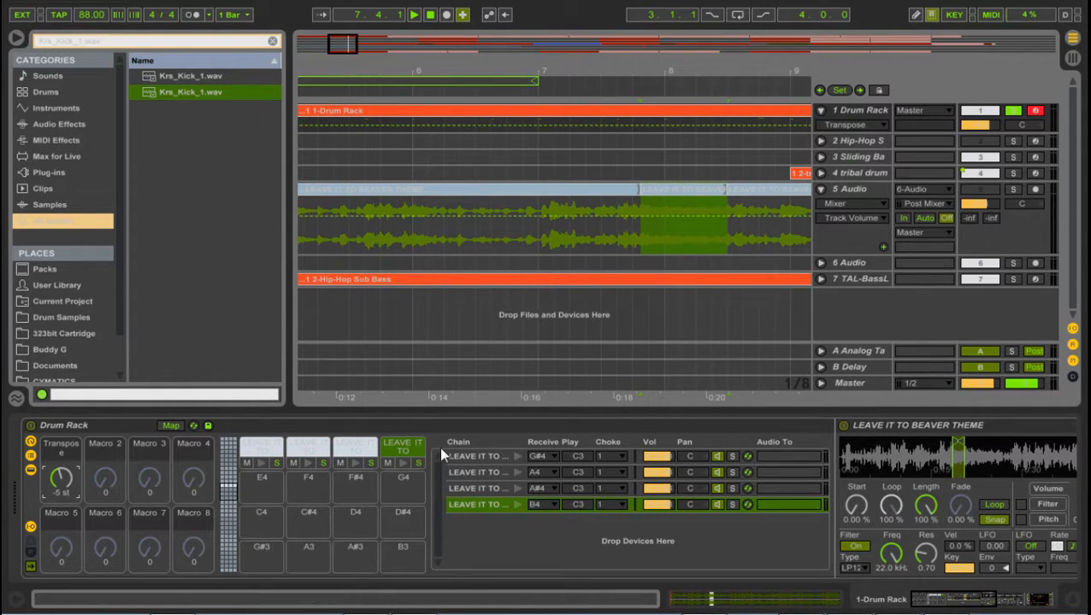
Step: Delete the chop from the Drum Rack's B4 pad
key(Delete)
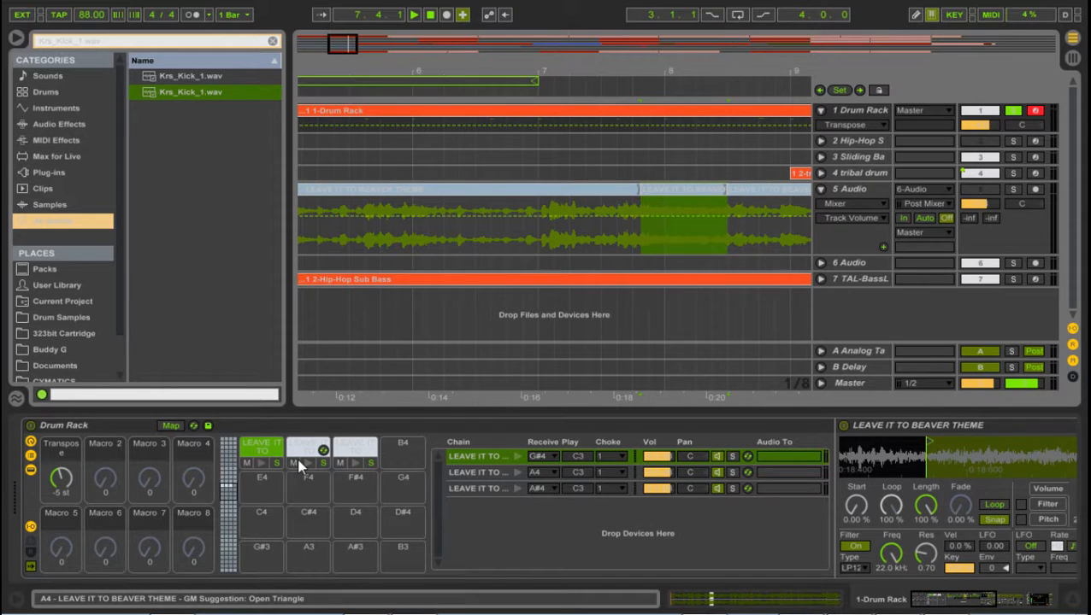
click(299, 460)
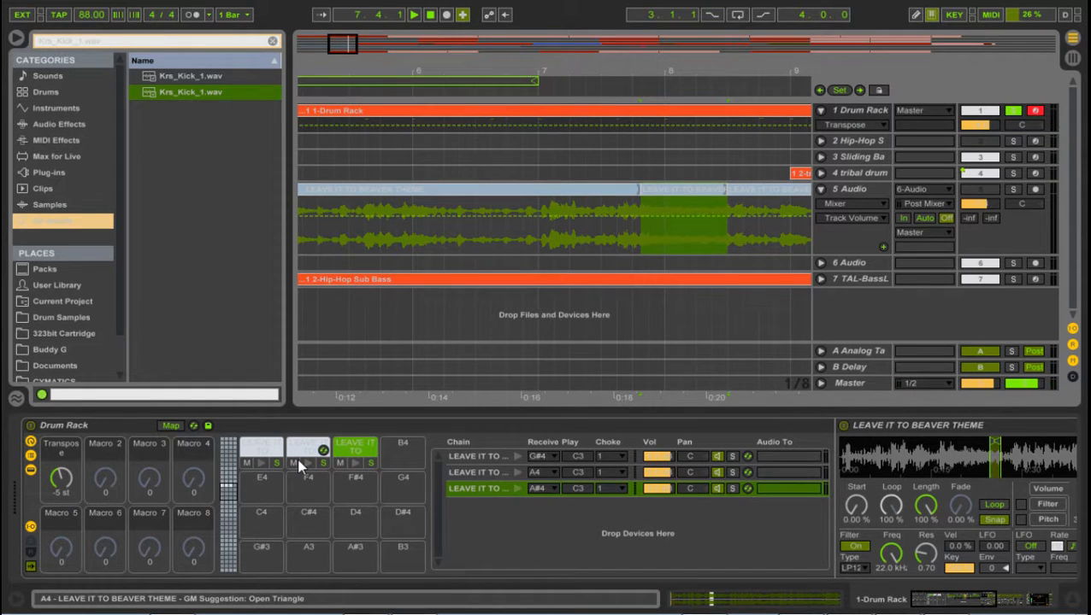
Step: Examine the sample end point of the first pad's chop up close
click(262, 446)
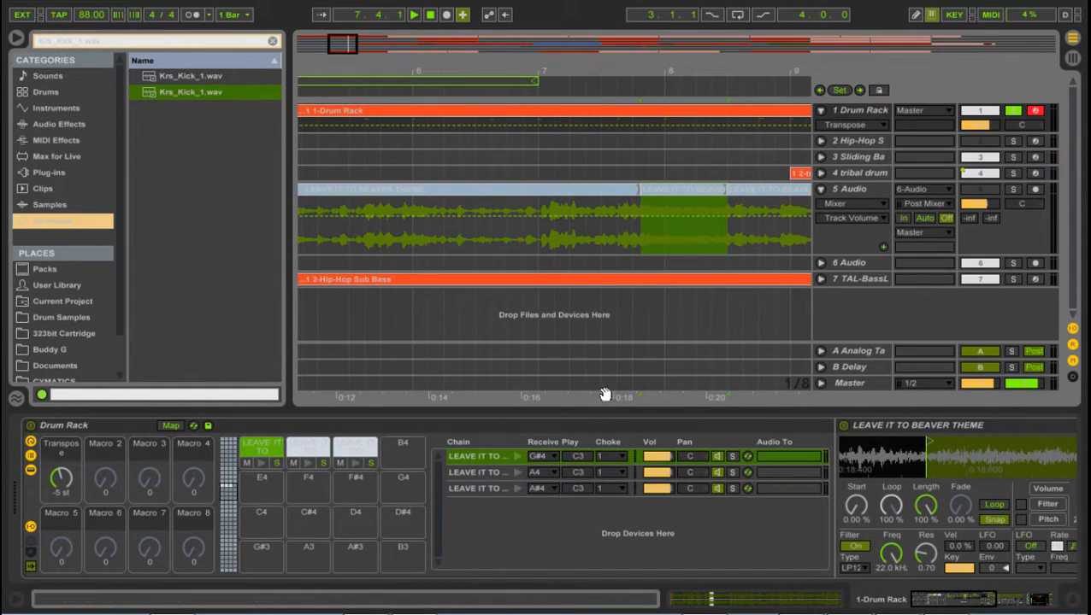
drag(950, 454, 1069, 464)
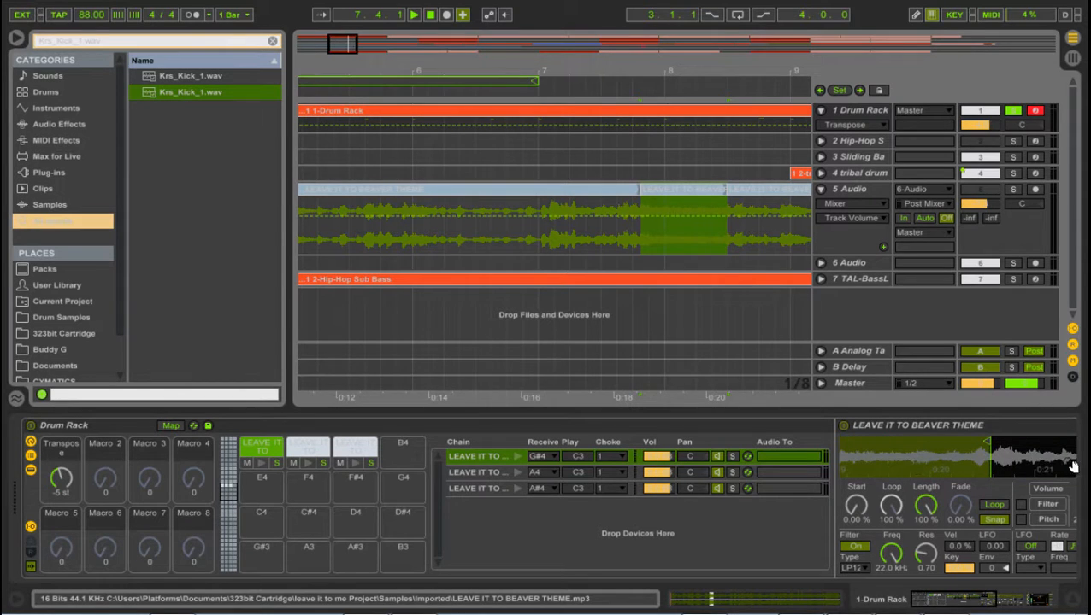
drag(985, 460, 1041, 462)
drag(965, 455, 1045, 462)
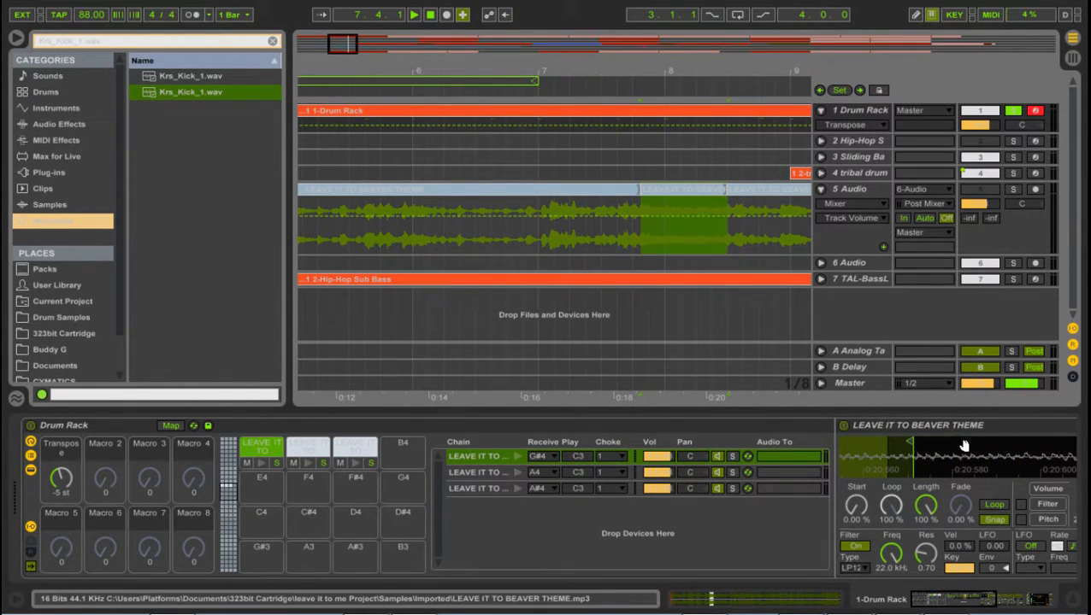
mouse_move(946, 462)
mouse_down()
mouse_move(938, 445)
mouse_move(946, 468)
mouse_up()
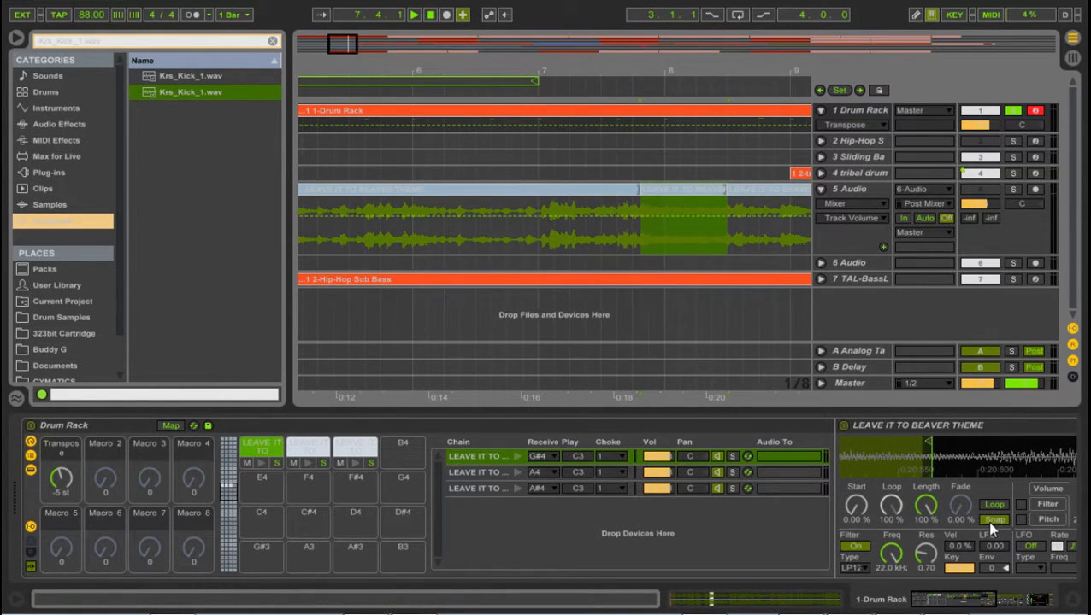
drag(907, 464, 930, 468)
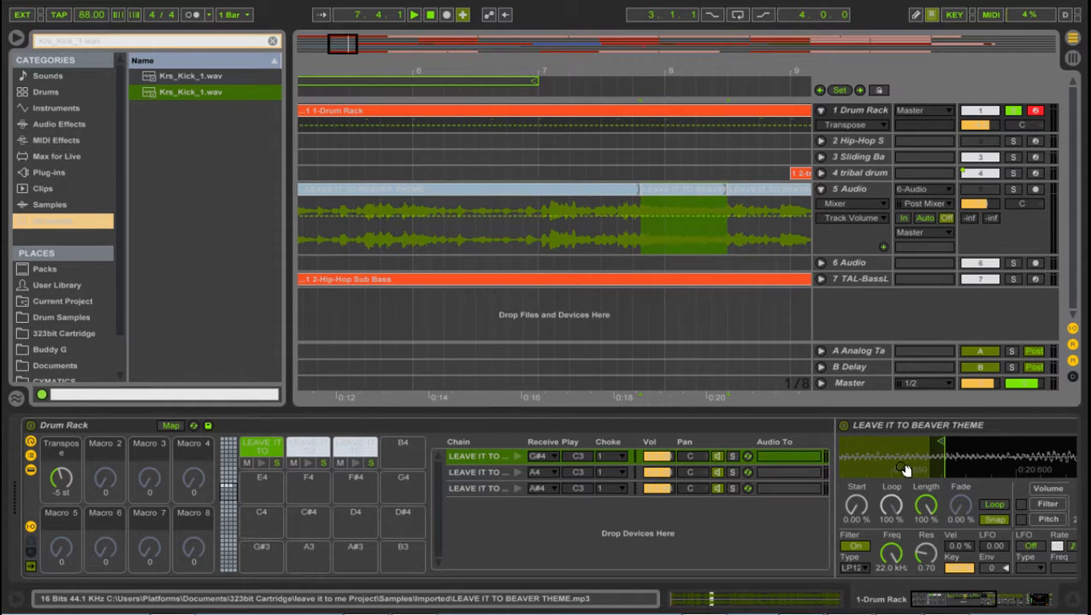
mouse_move(903, 469)
mouse_down()
mouse_move(1037, 455)
mouse_move(975, 442)
mouse_up()
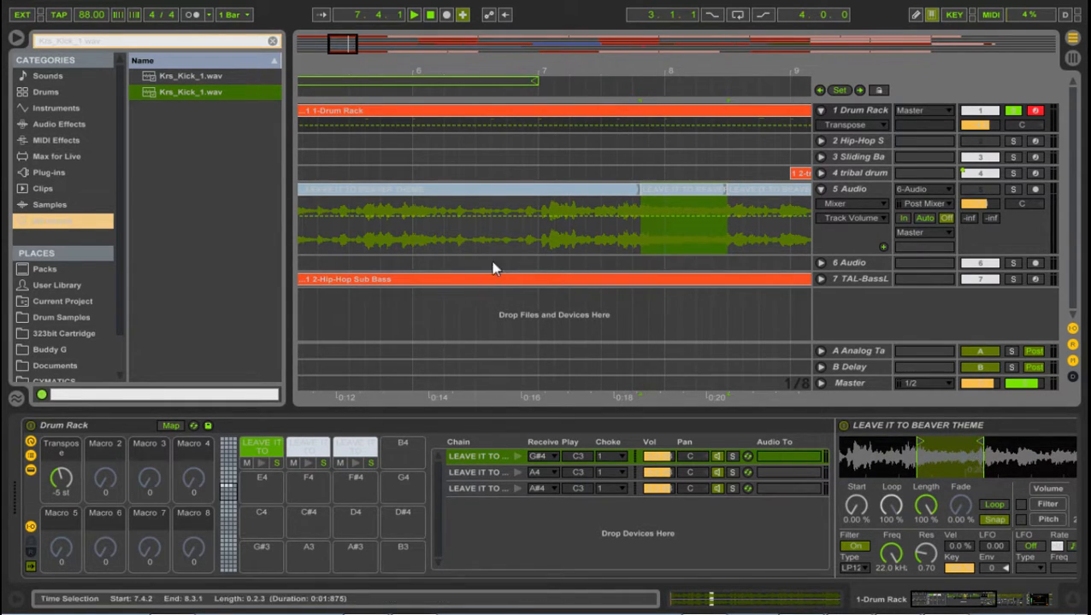
Step: Show the whole sample in the arrangement, return the playhead to 1.1.1 and select the Drum Rack track
drag(571, 72, 571, 14)
click(388, 242)
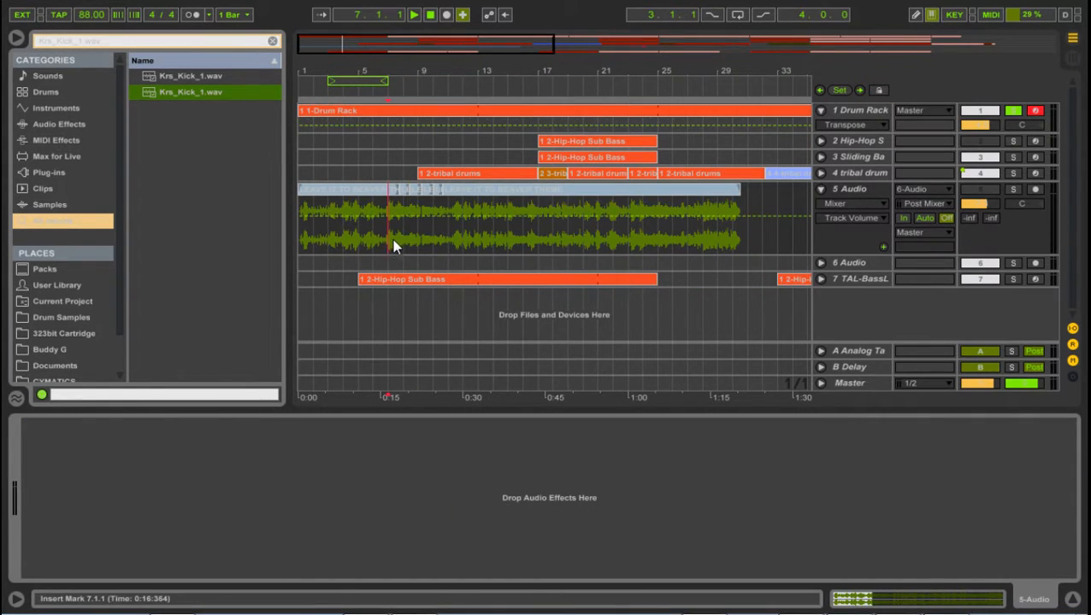
click(429, 17)
click(848, 191)
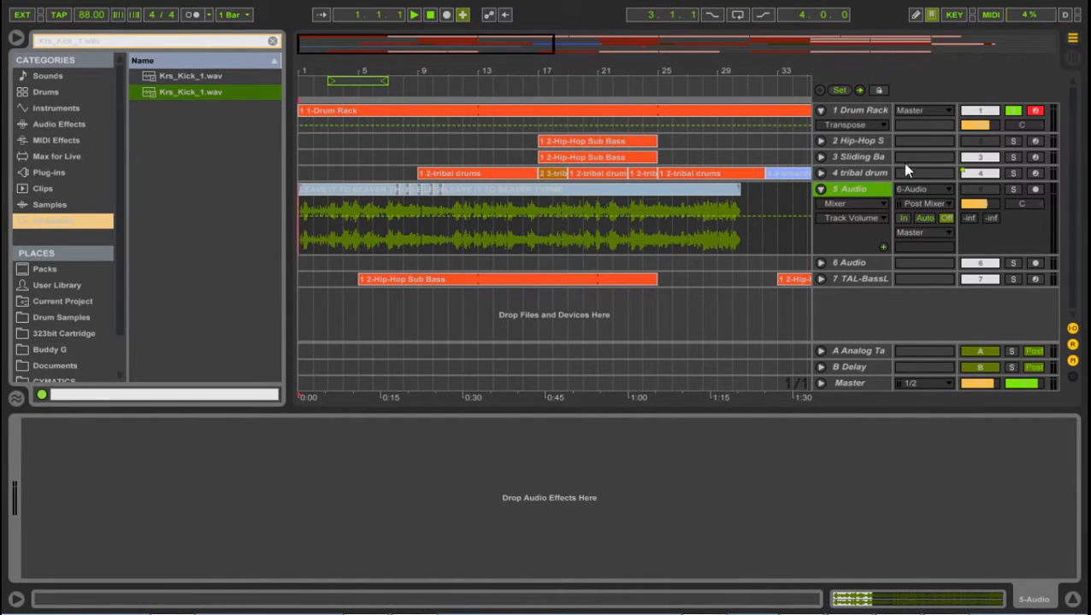
click(850, 113)
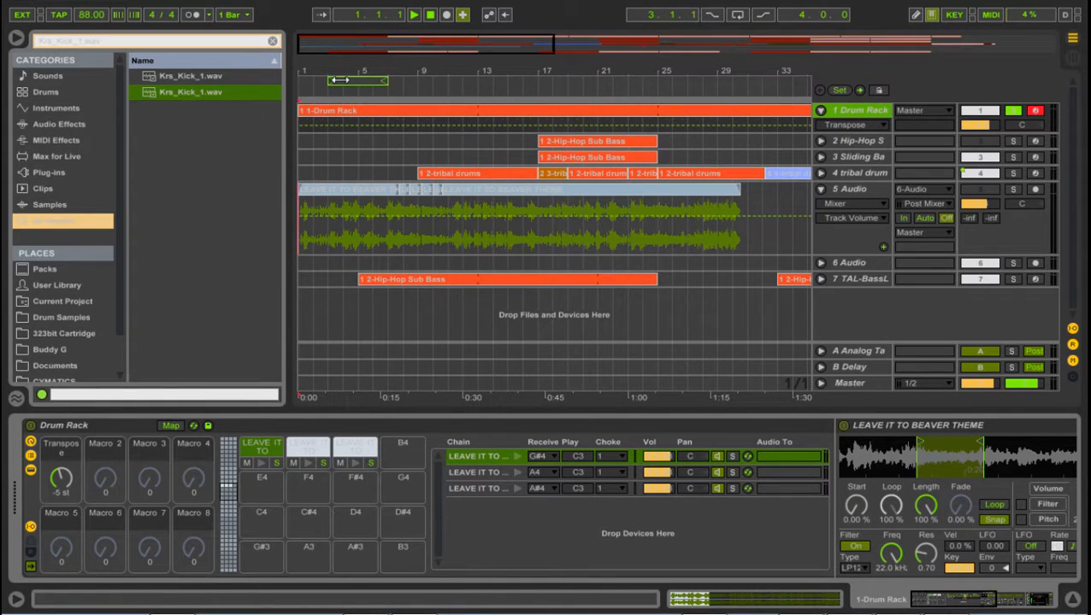
Step: Place the insert marker at 1.1.1 on the Drum Rack track and increase that track's height
click(303, 128)
click(304, 127)
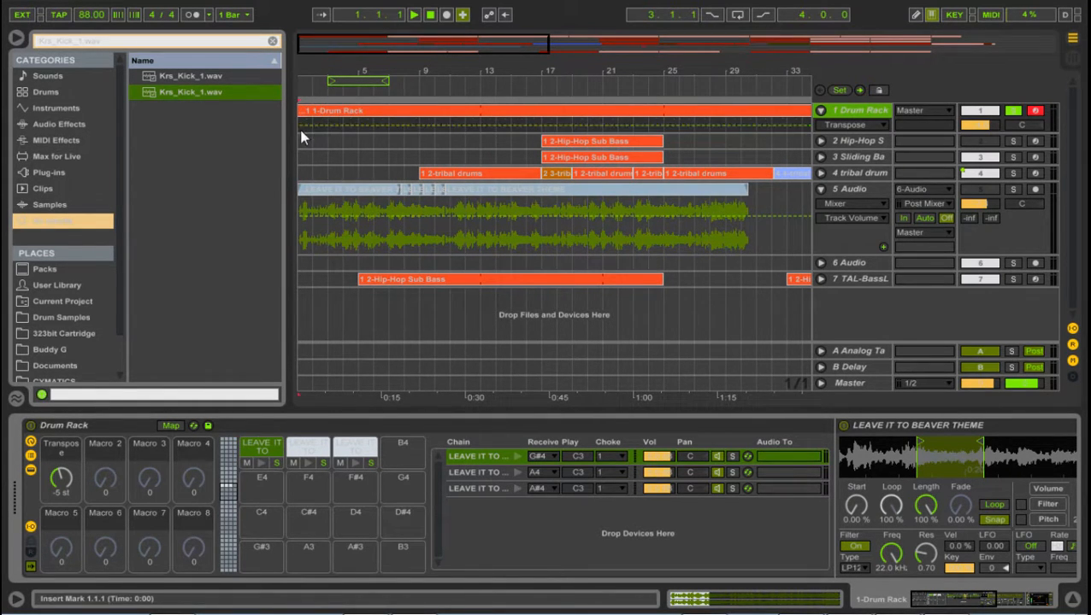
drag(310, 75, 335, 86)
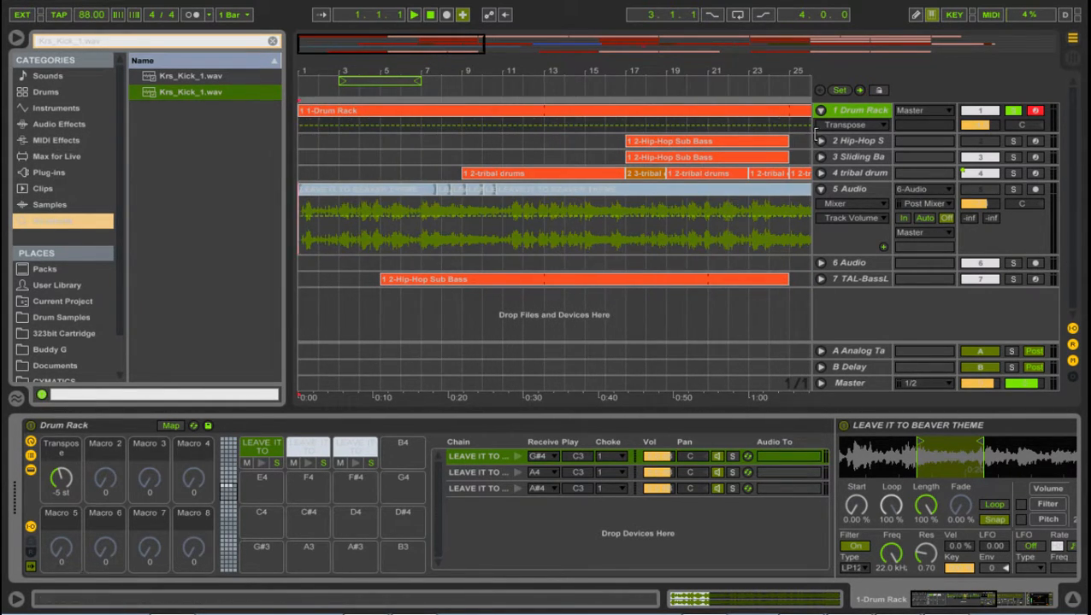
drag(819, 133, 819, 186)
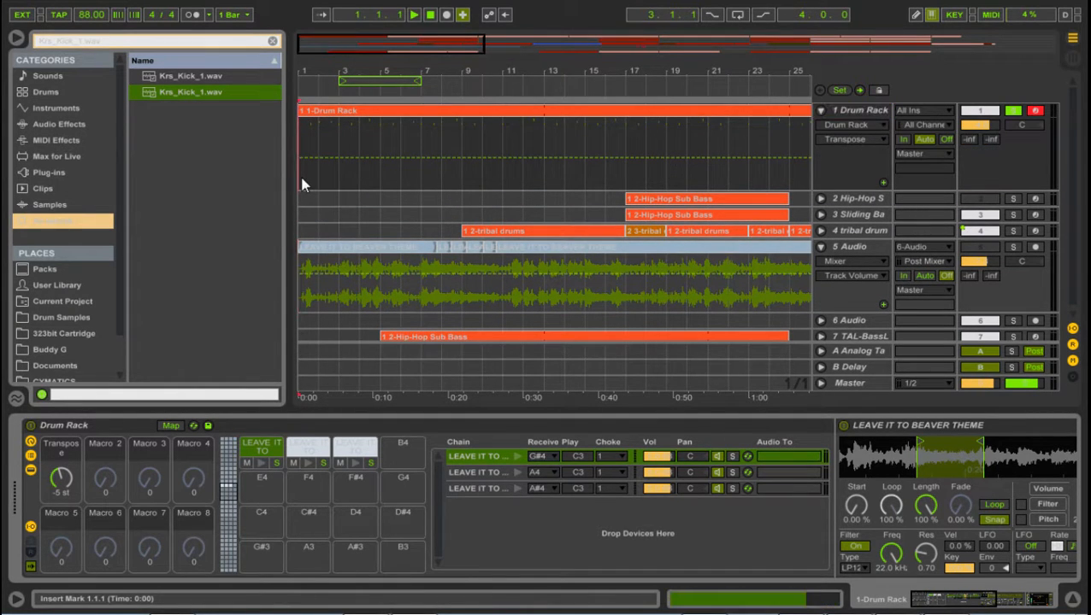
Step: Play the arrangement from 1.1.1 up to the entry of the tribal drums clip at bar 9 and stop playback
key(space)
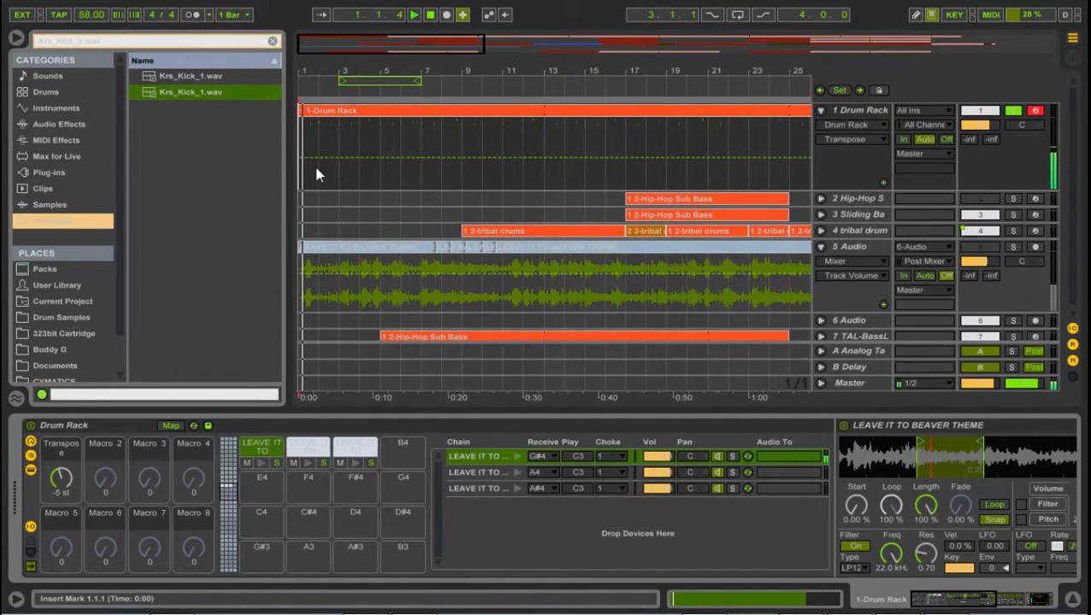
drag(312, 74, 316, 114)
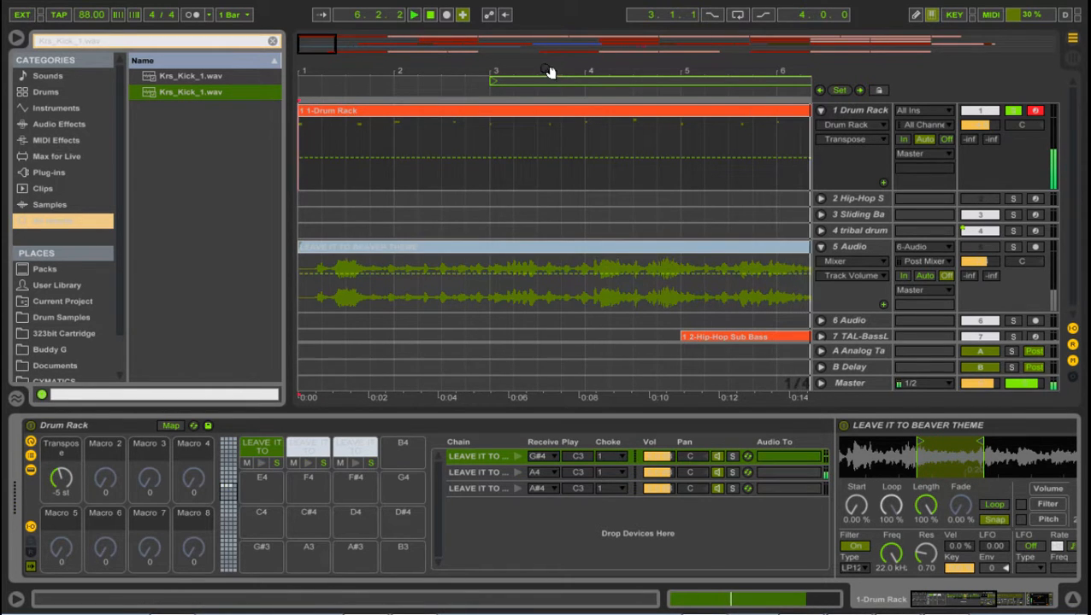
drag(550, 72, 167, 34)
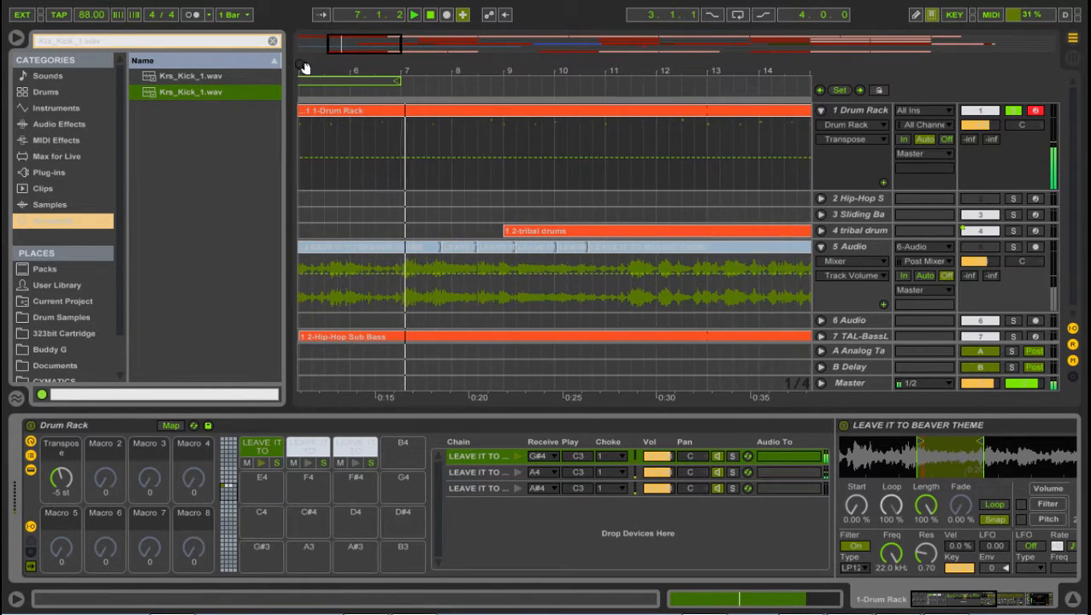
drag(523, 67, 423, 47)
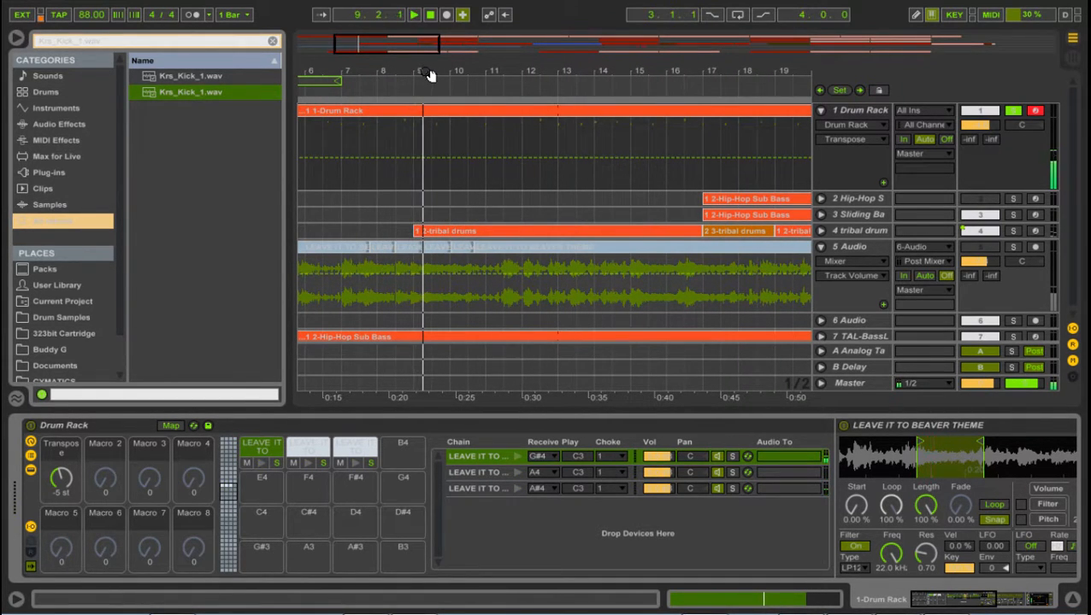
key(space)
Step: Place the insert marker at 5.1.1 on the TAL-BassLine track and unfold that track to show its notes
drag(434, 75, 539, 76)
scroll(391, 210, down, 1)
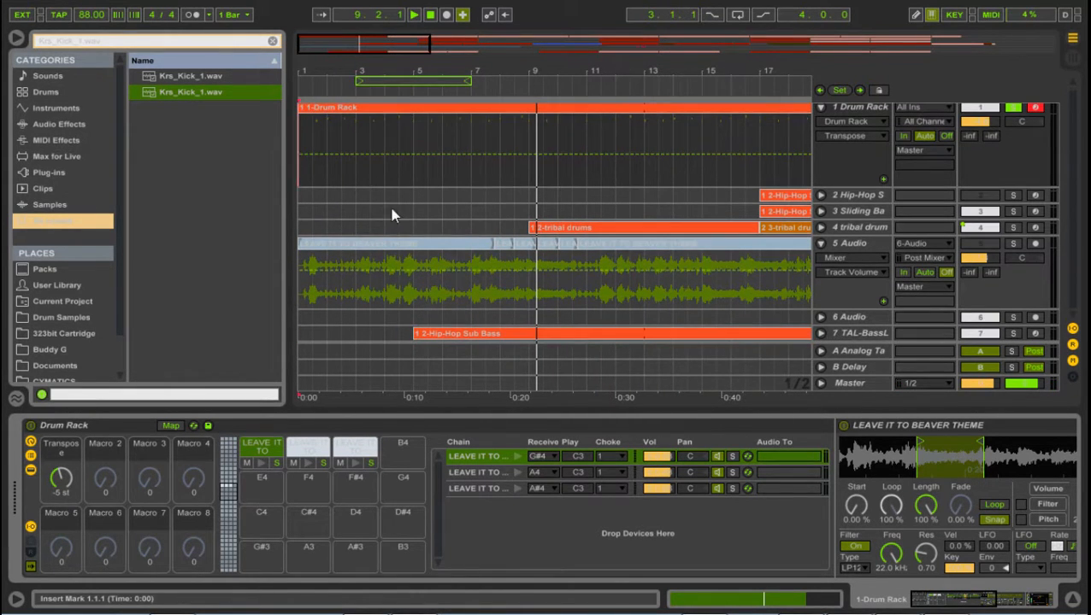
click(415, 334)
click(819, 334)
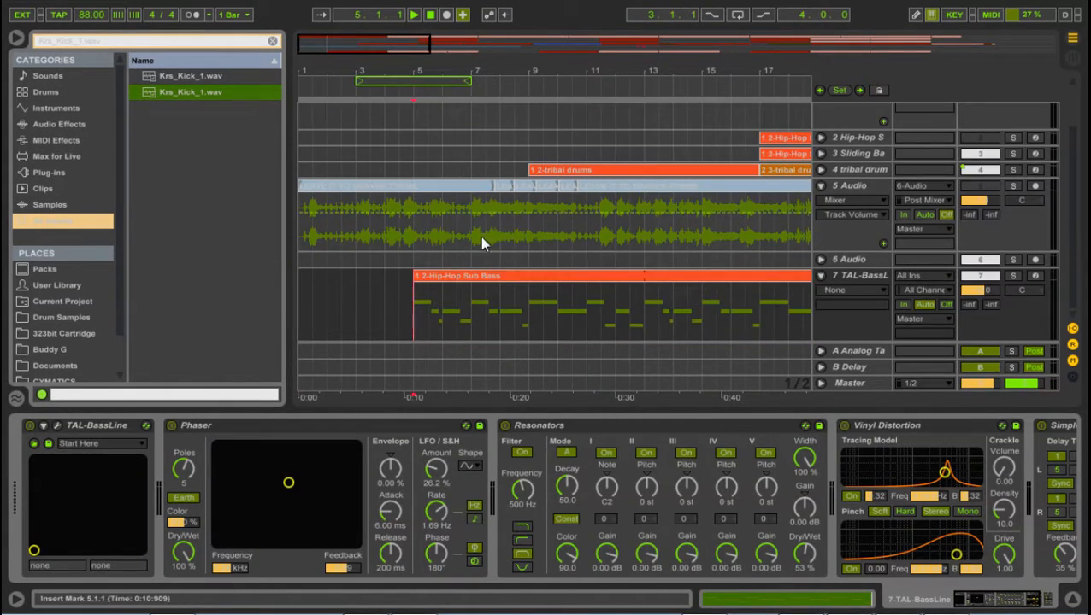
Step: Unfold the tribal drums, Sliding Bass and Hip-Hop Sub Bass tracks in the arrangement
scroll(472, 282, up, 2)
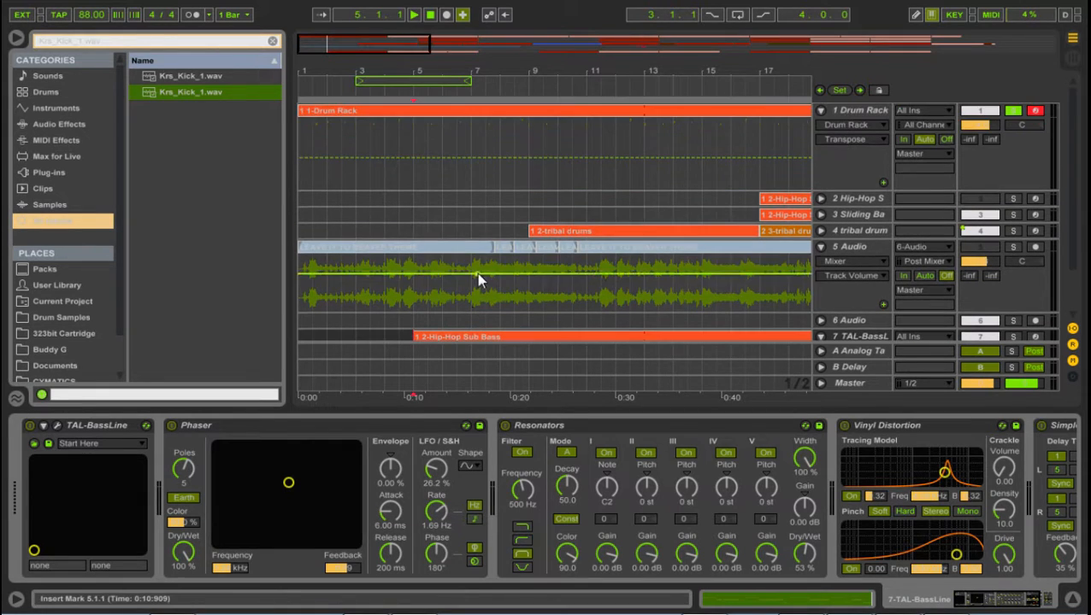
click(819, 230)
click(818, 216)
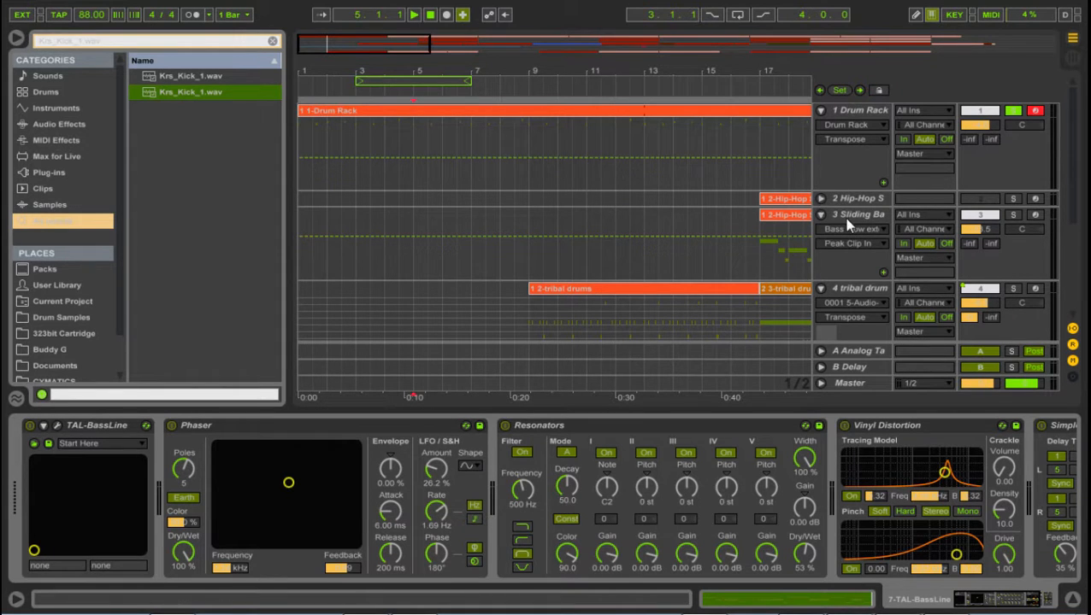
click(853, 218)
click(864, 198)
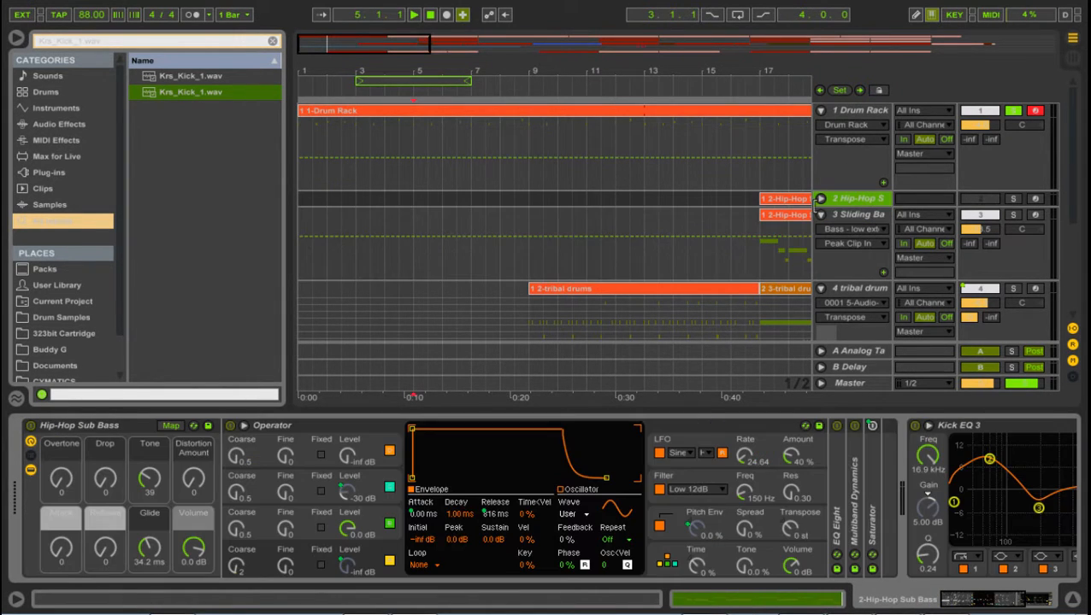
click(819, 198)
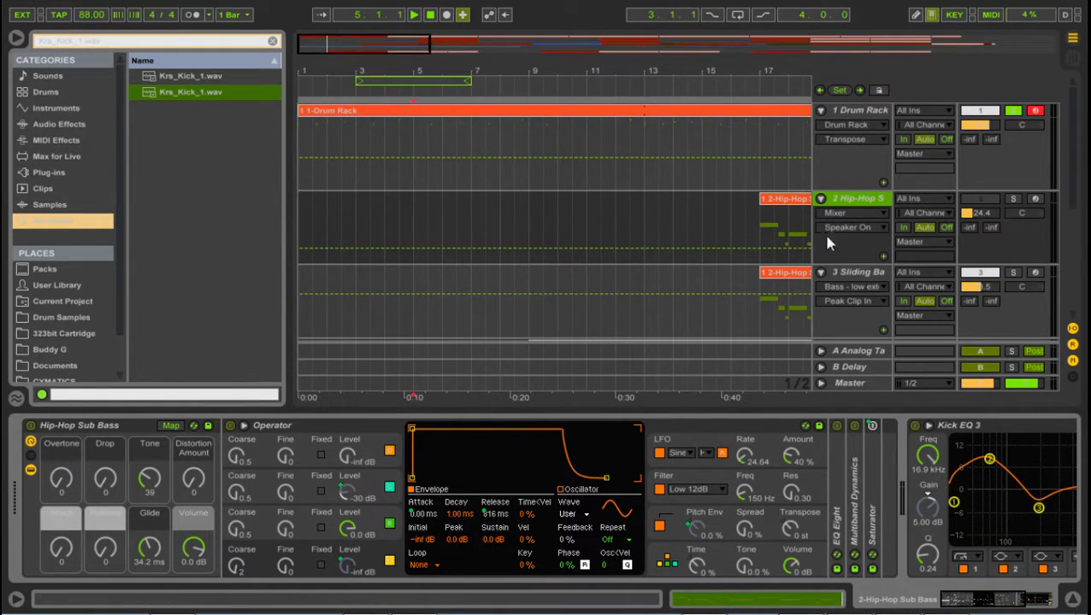
Step: Show the Sliding Bass track's devices, arm the track for recording and solo it
click(845, 274)
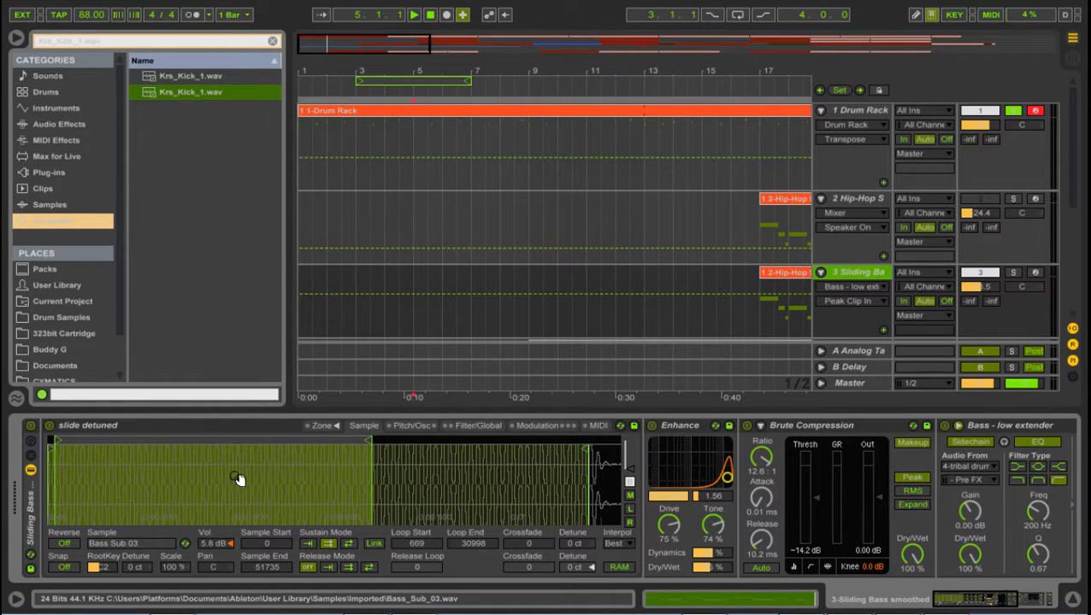
drag(97, 476, 133, 441)
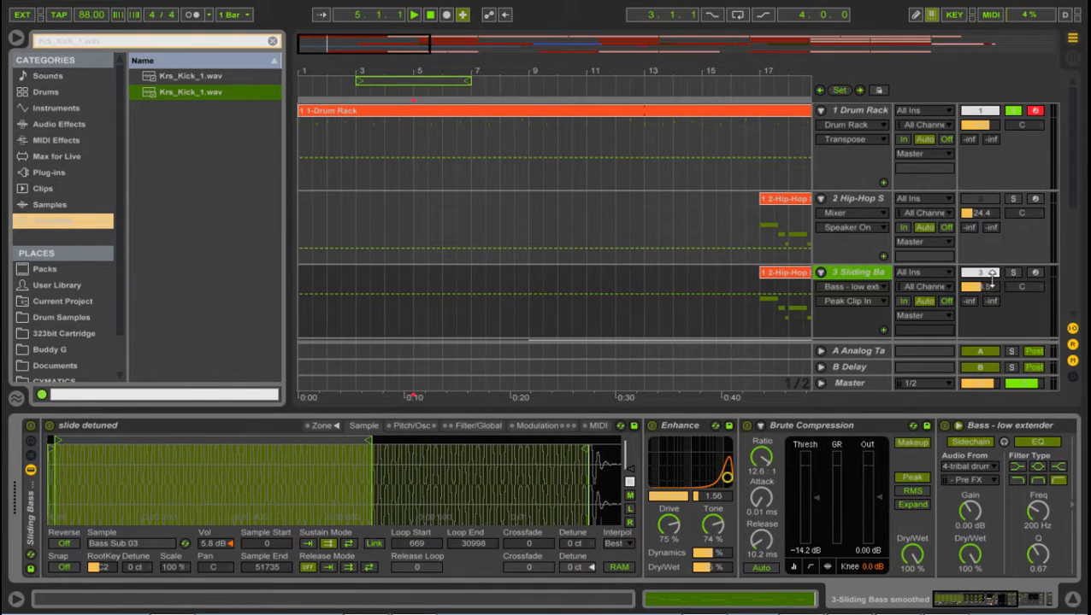
click(1035, 272)
click(1011, 274)
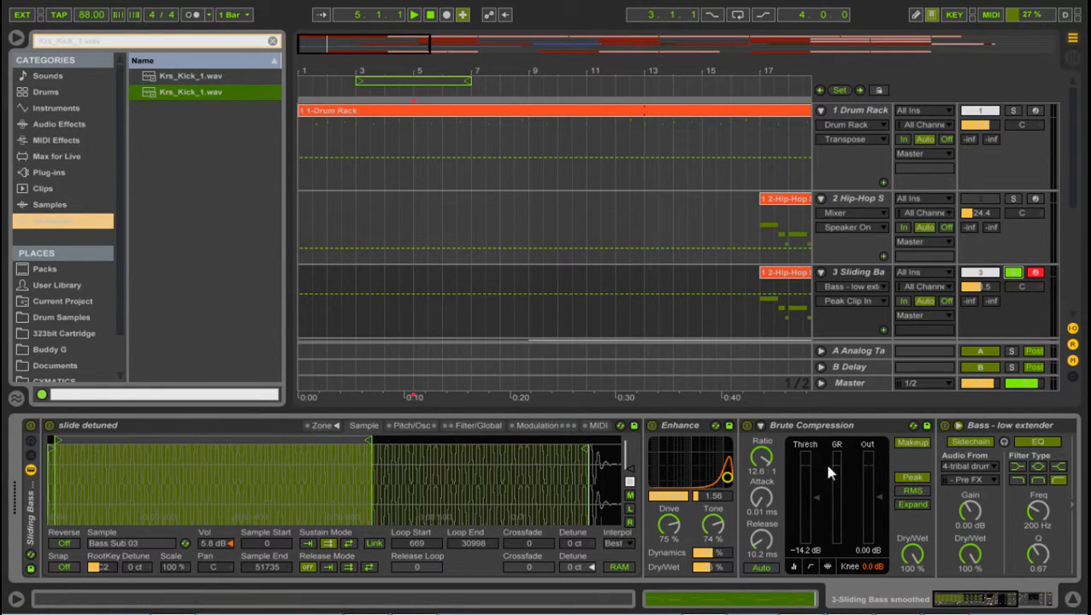
Step: Examine the Width setting of the Mono device at the end of the Sliding Bass device chain
drag(974, 592, 1002, 604)
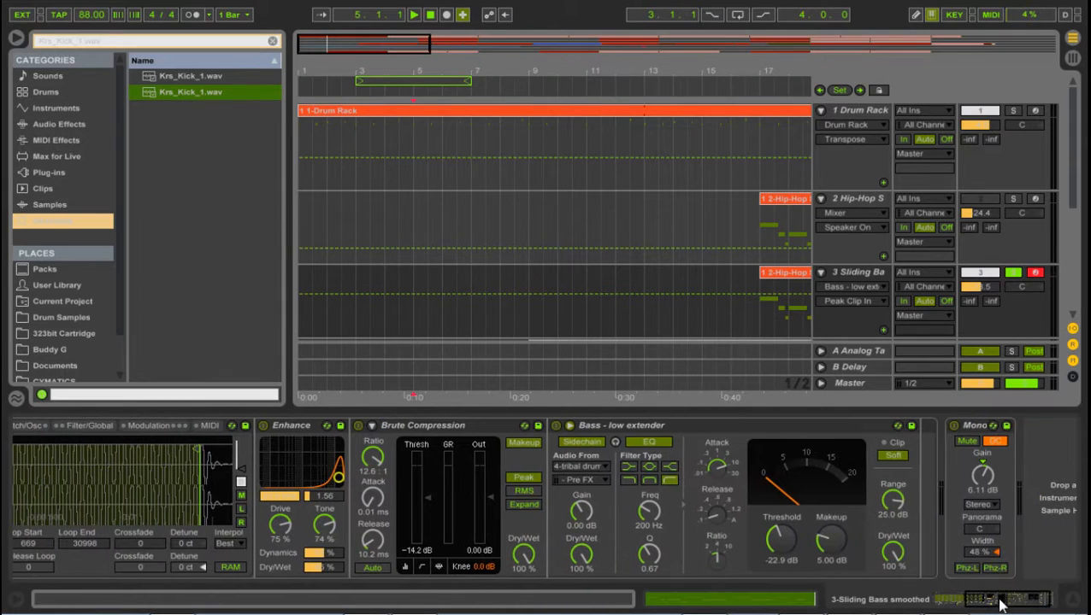
click(978, 554)
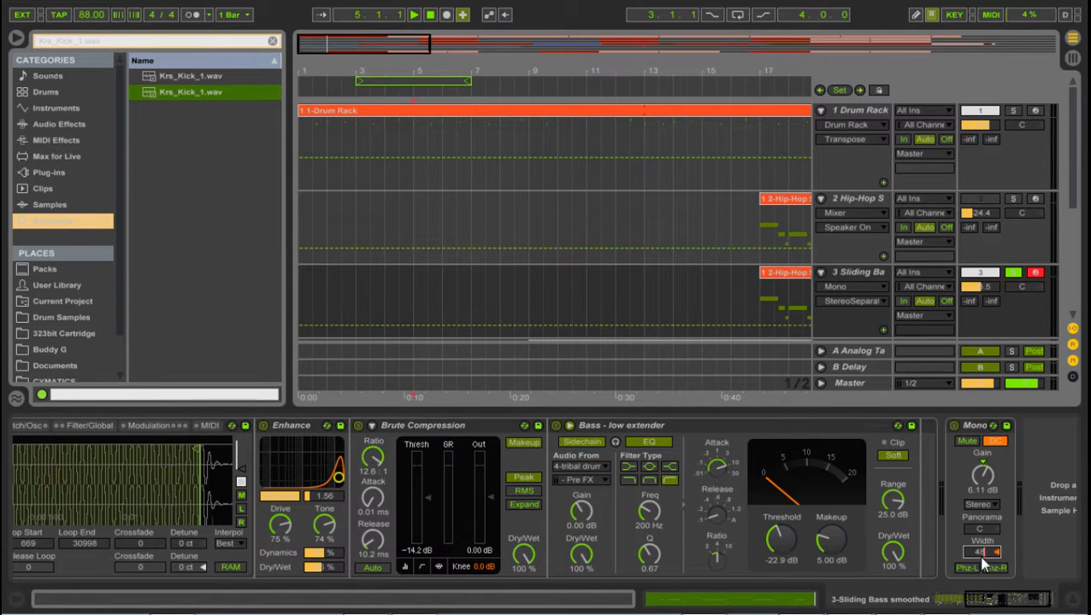
drag(989, 604, 962, 602)
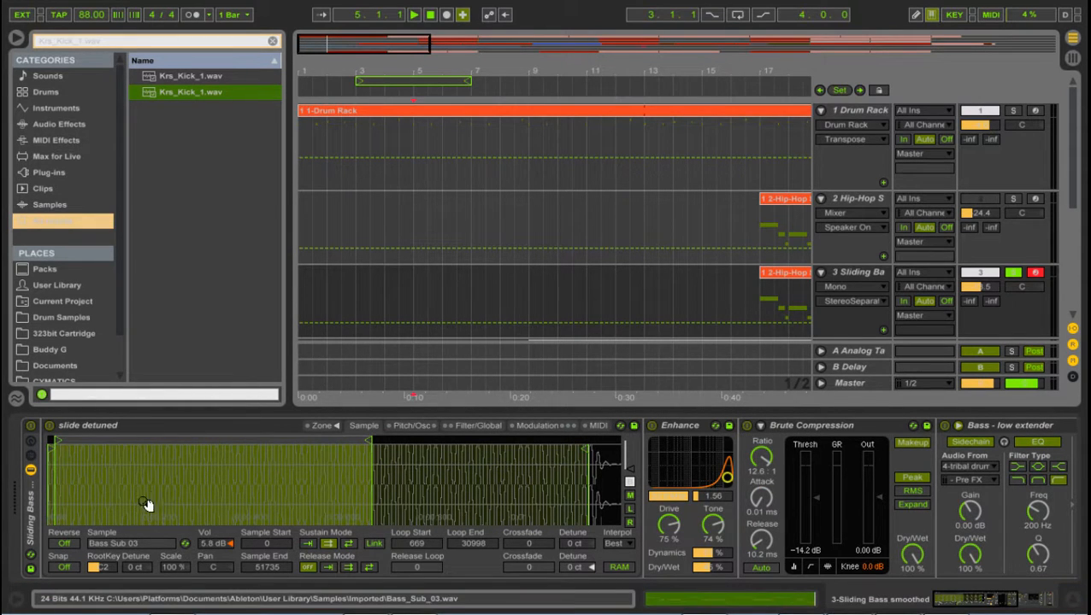
Step: Examine the loop start and loop end points of the Bass Sub 03 sample up close in the slide detuned instrument
drag(373, 477, 374, 445)
drag(372, 491, 480, 573)
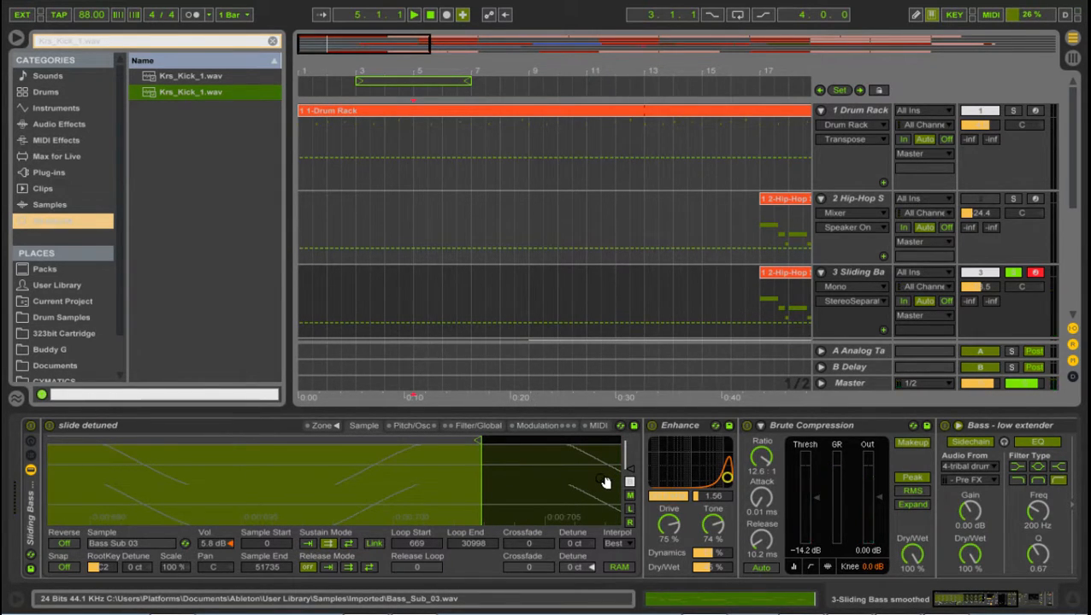
drag(479, 480, 489, 405)
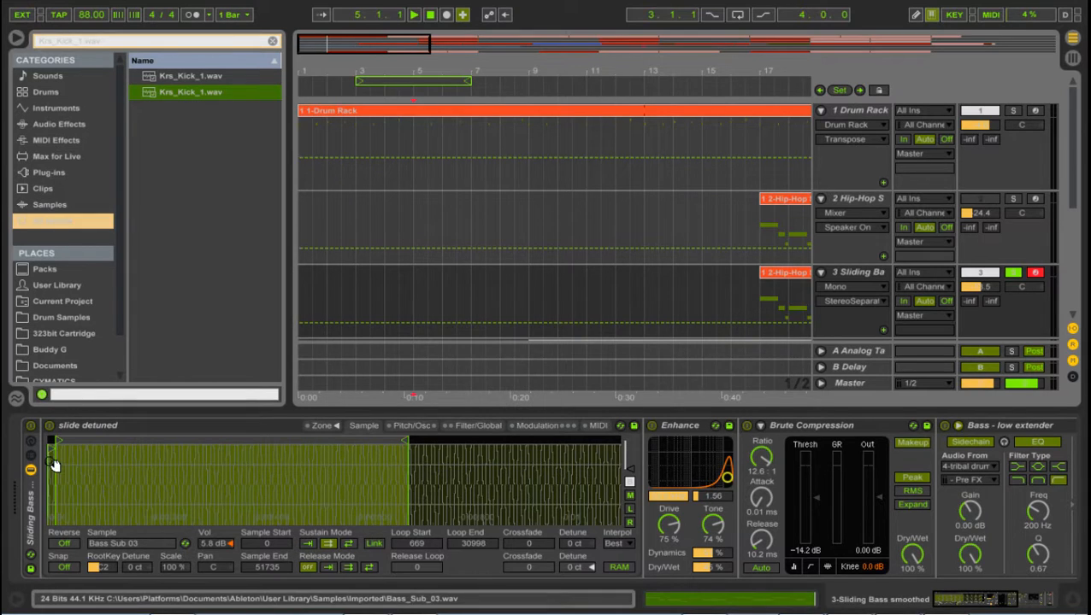
drag(53, 464, 74, 477)
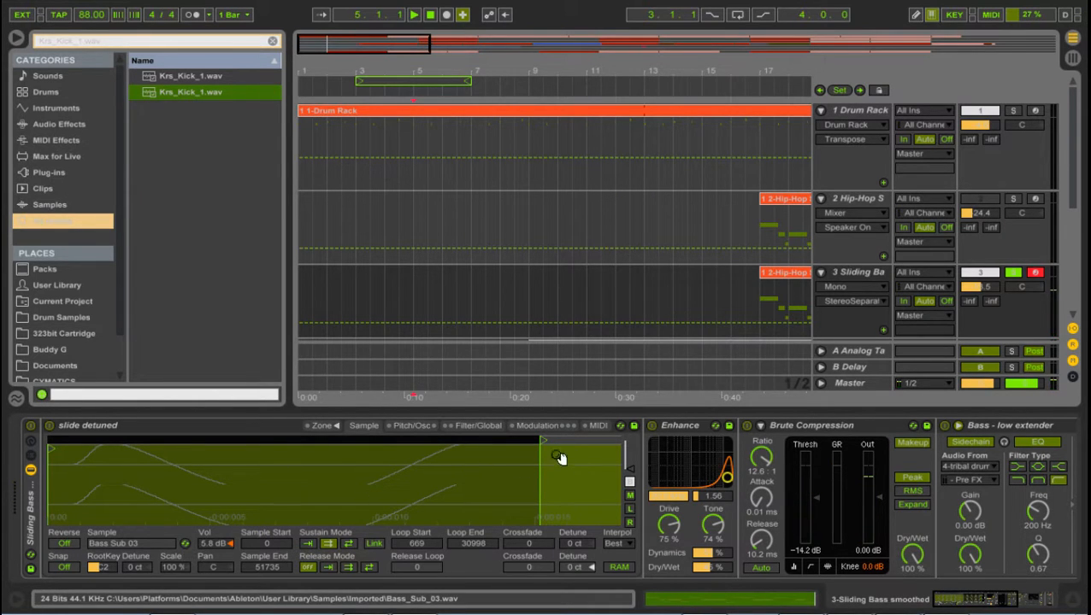
drag(581, 496, 348, 499)
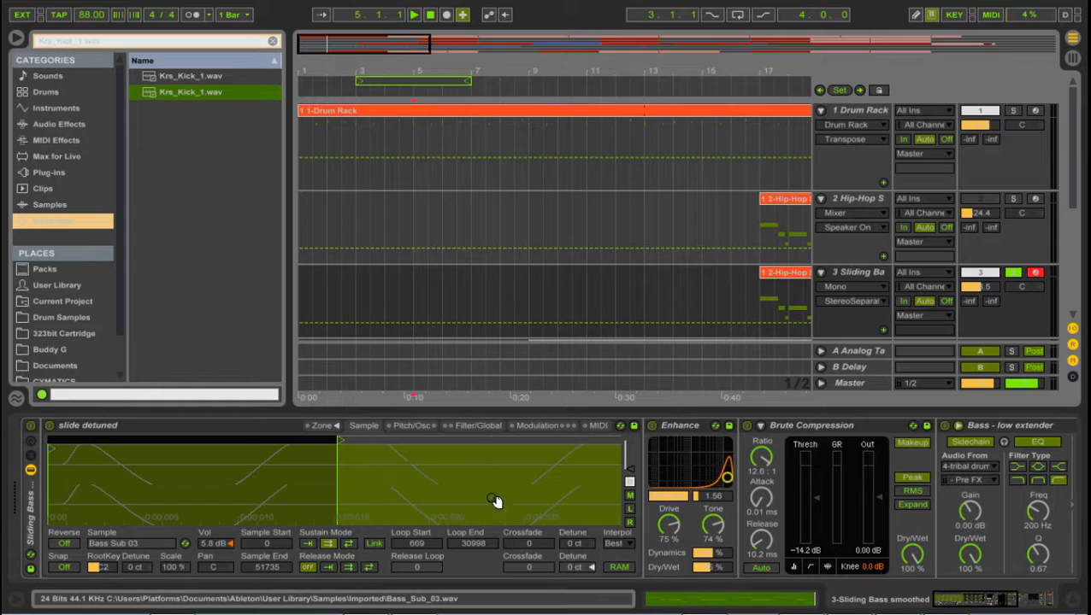
drag(495, 501, 495, 385)
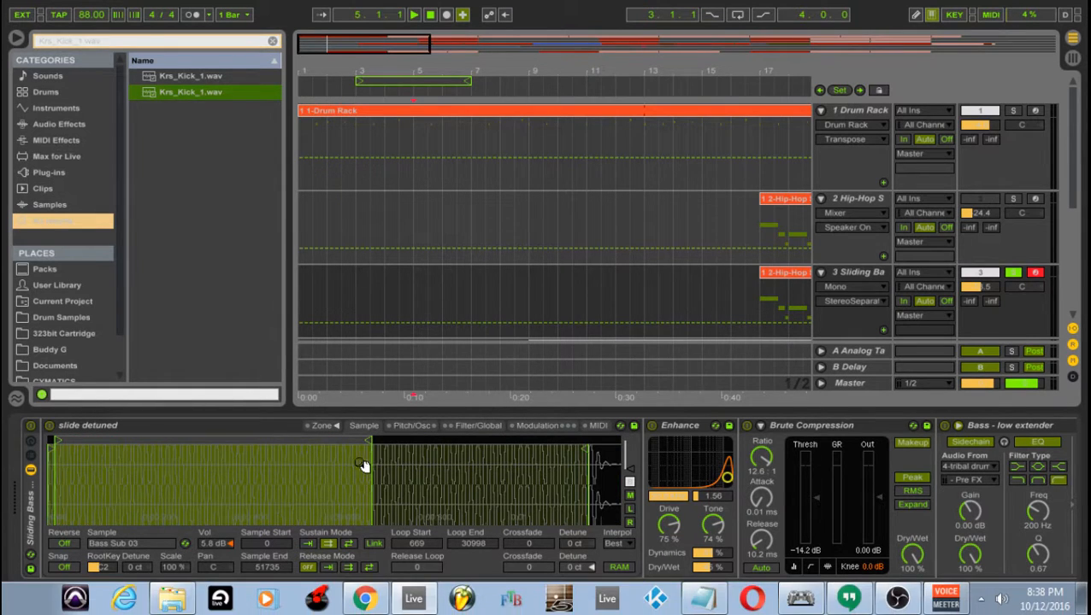
mouse_move(371, 482)
mouse_down()
mouse_move(366, 582)
mouse_move(419, 590)
mouse_up()
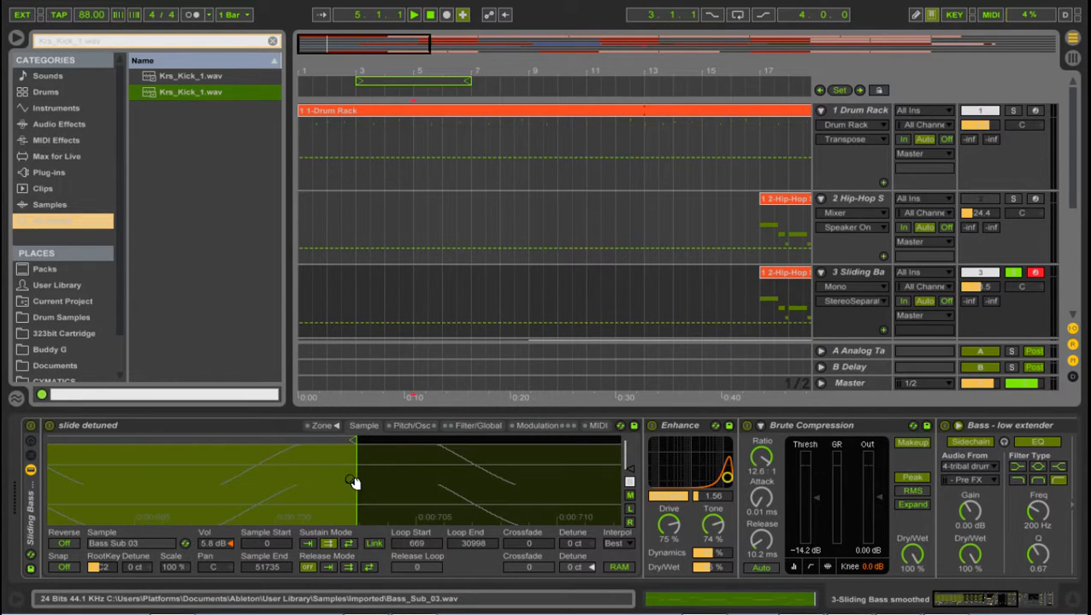
drag(352, 481, 352, 414)
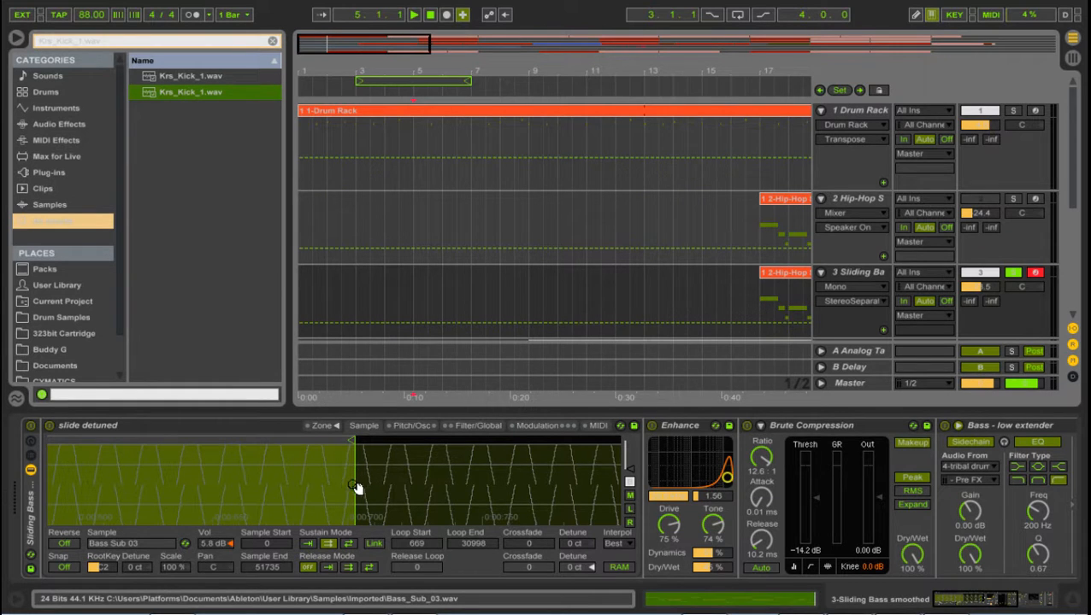
drag(339, 487, 339, 468)
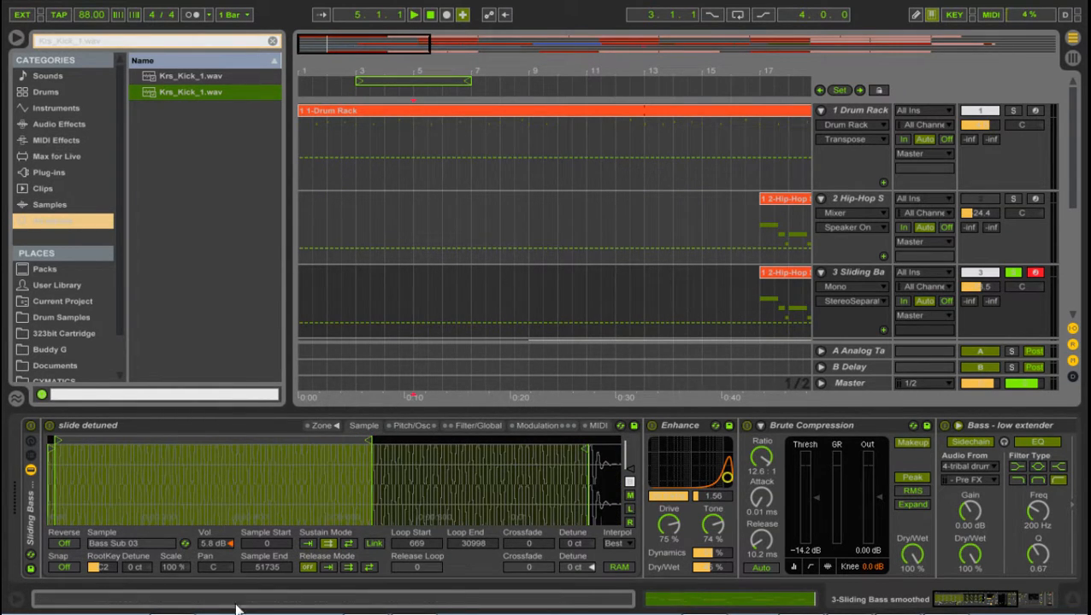
Step: Solo the Hip-Hop Sub Bass track and listen to its clip from 17.1.1
click(749, 306)
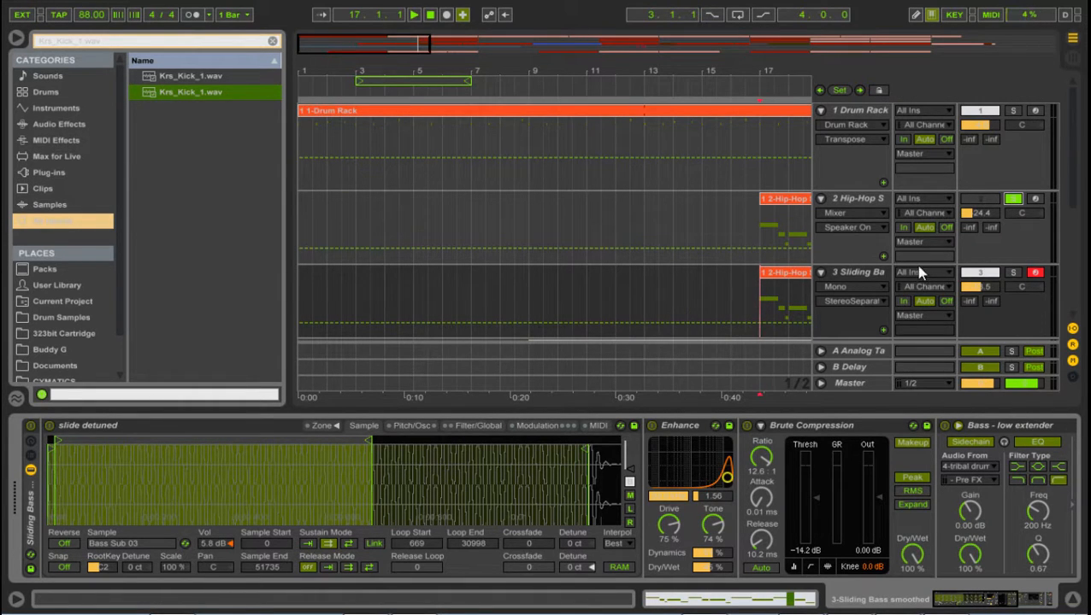
click(764, 231)
key(space)
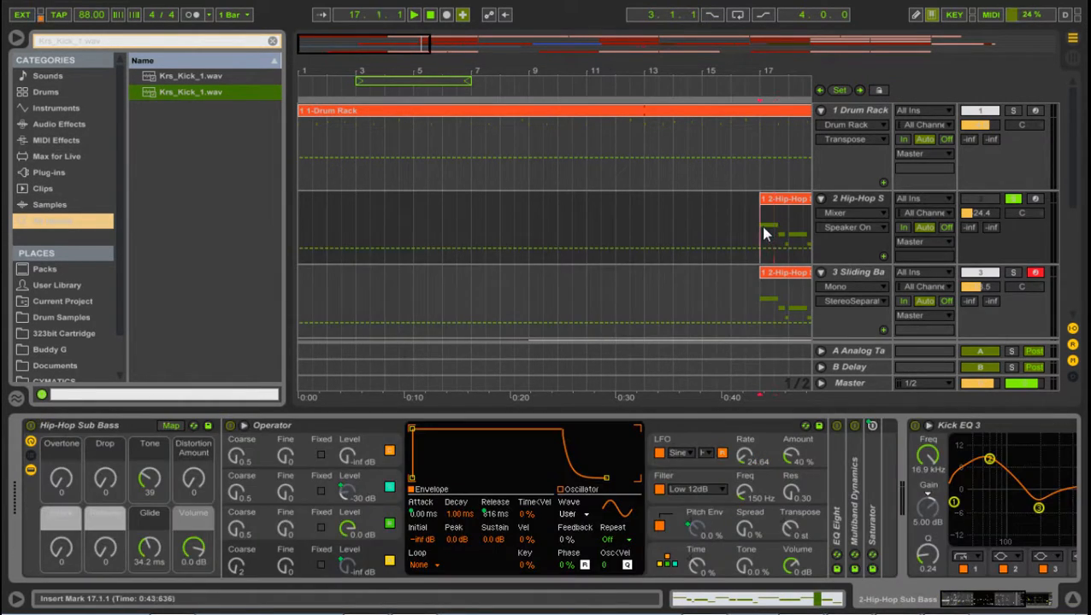
drag(806, 79, 488, 73)
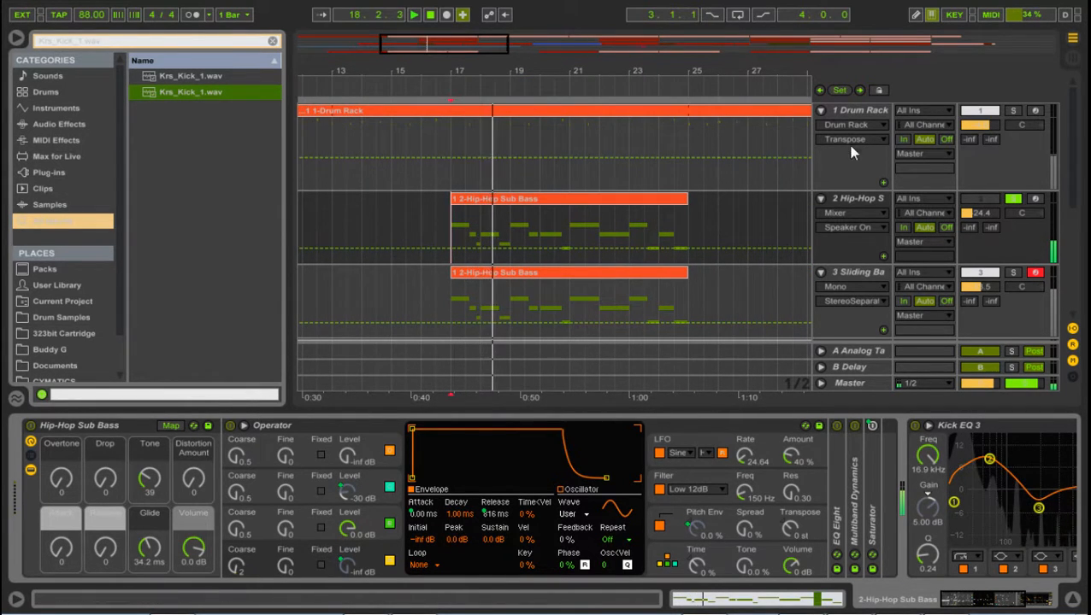
click(845, 198)
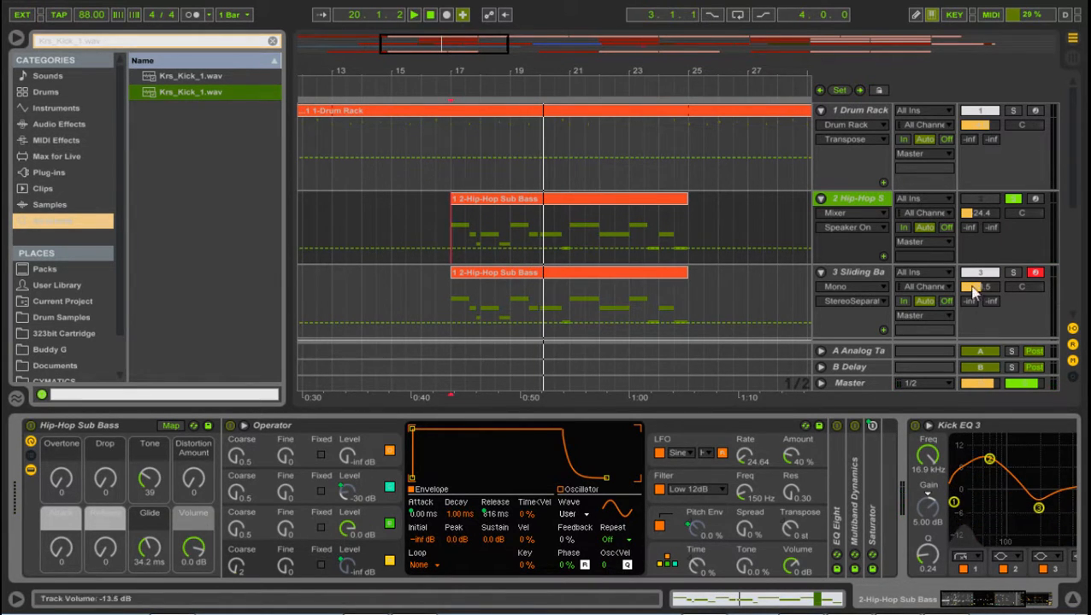
Step: Solo the Sliding Bass track and compare the device chains of the Hip-Hop Sub Bass and Sliding Bass tracks
click(1014, 273)
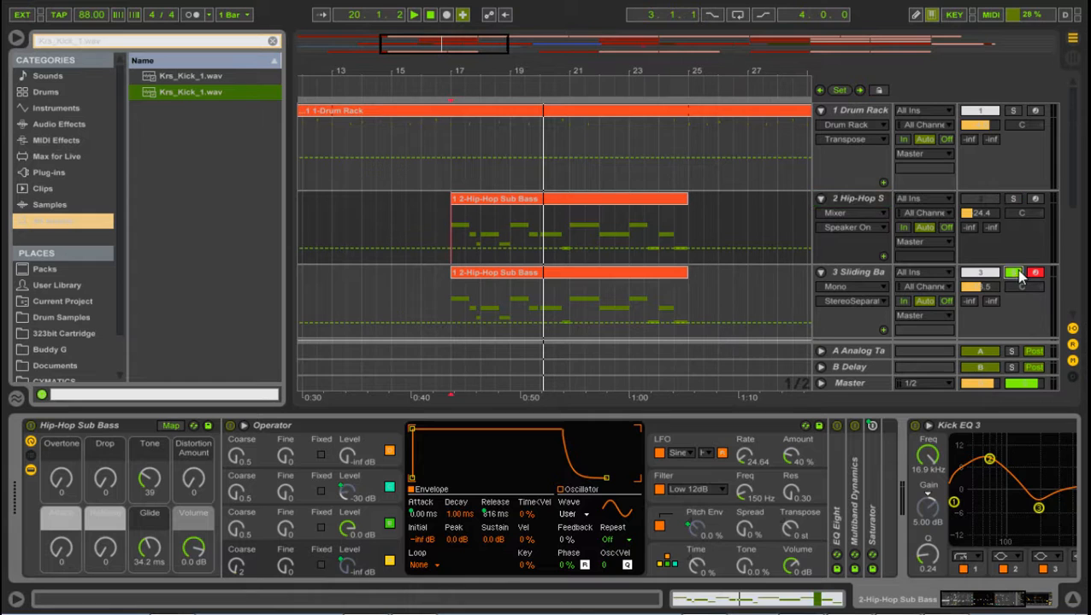
click(864, 199)
mouse_move(969, 601)
mouse_down()
mouse_move(1039, 597)
mouse_move(954, 602)
mouse_up()
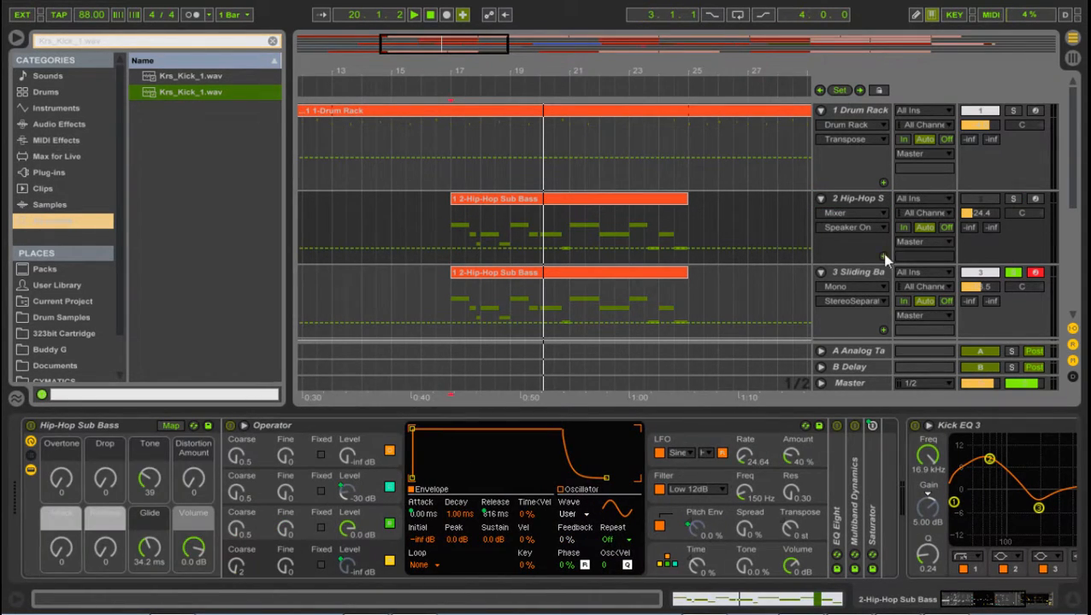
click(863, 274)
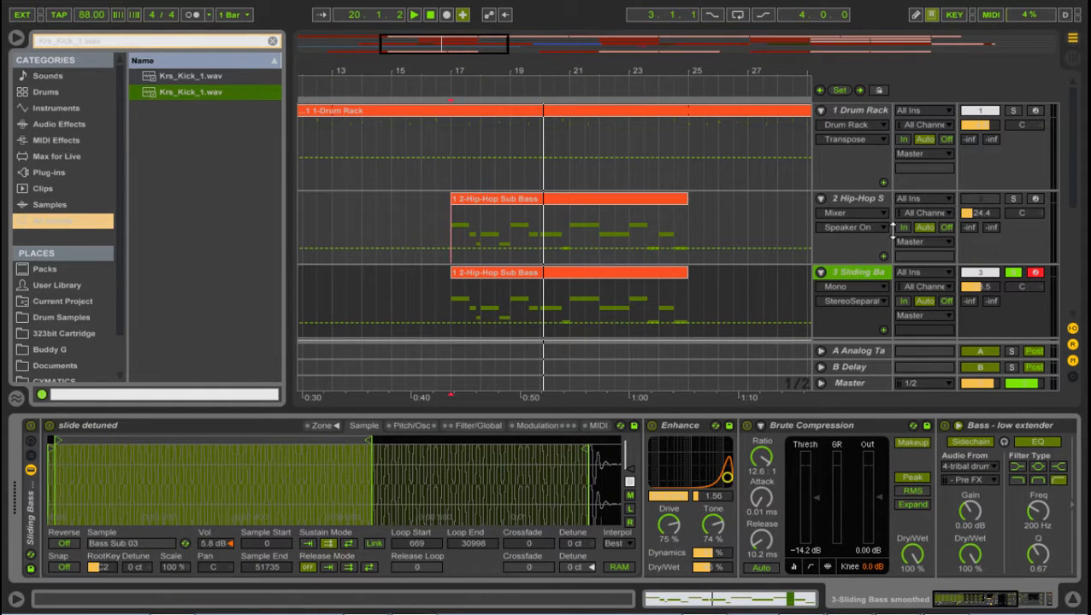
Step: Play the soloed Sliding Bass clip from 17.1.1 and examine the loop end of its Bass Sub 03 sample up close
scroll(924, 264, down, 3)
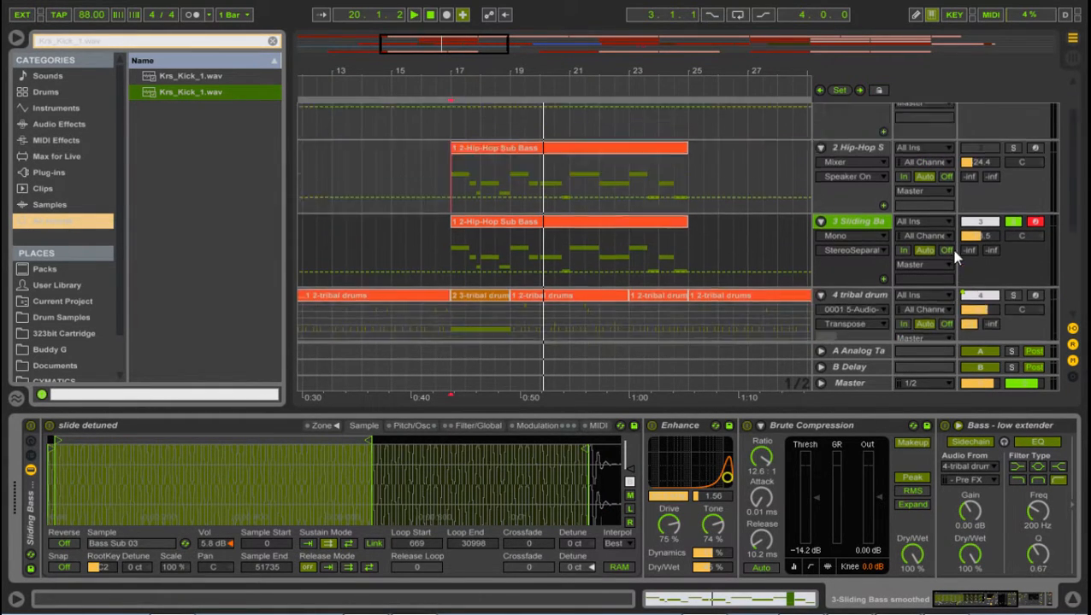
scroll(957, 256, up, 3)
double_click(1017, 274)
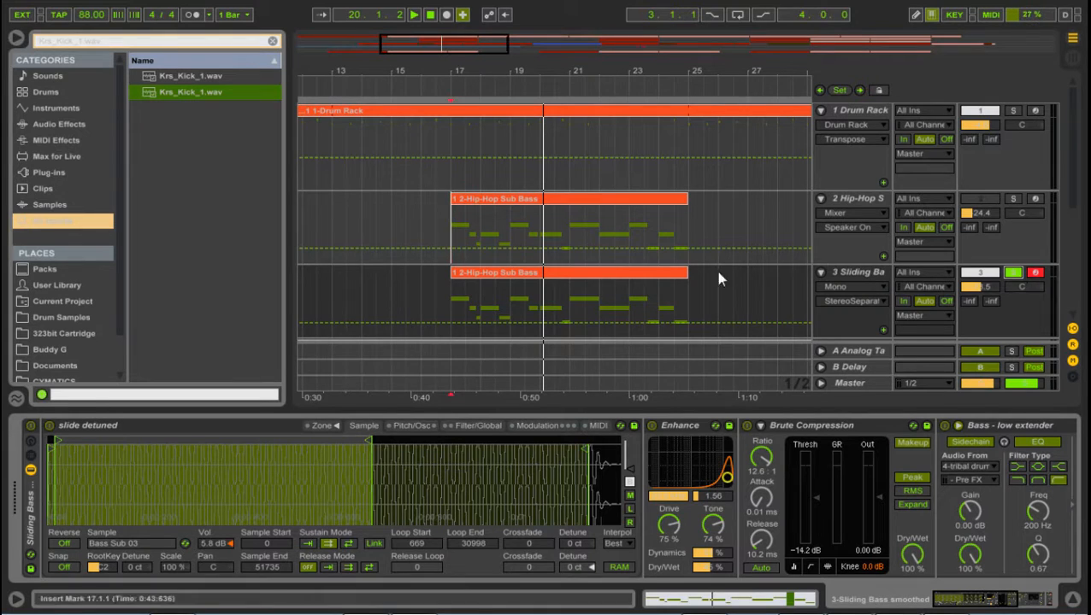
key(space)
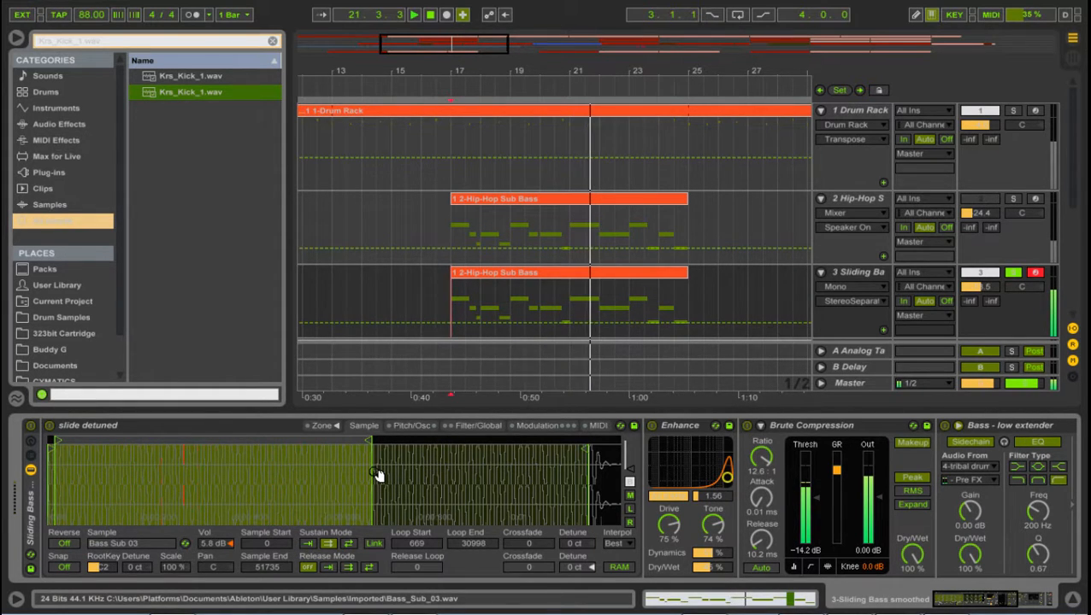
key(space)
mouse_move(378, 475)
mouse_down()
mouse_move(378, 581)
mouse_move(423, 608)
mouse_up()
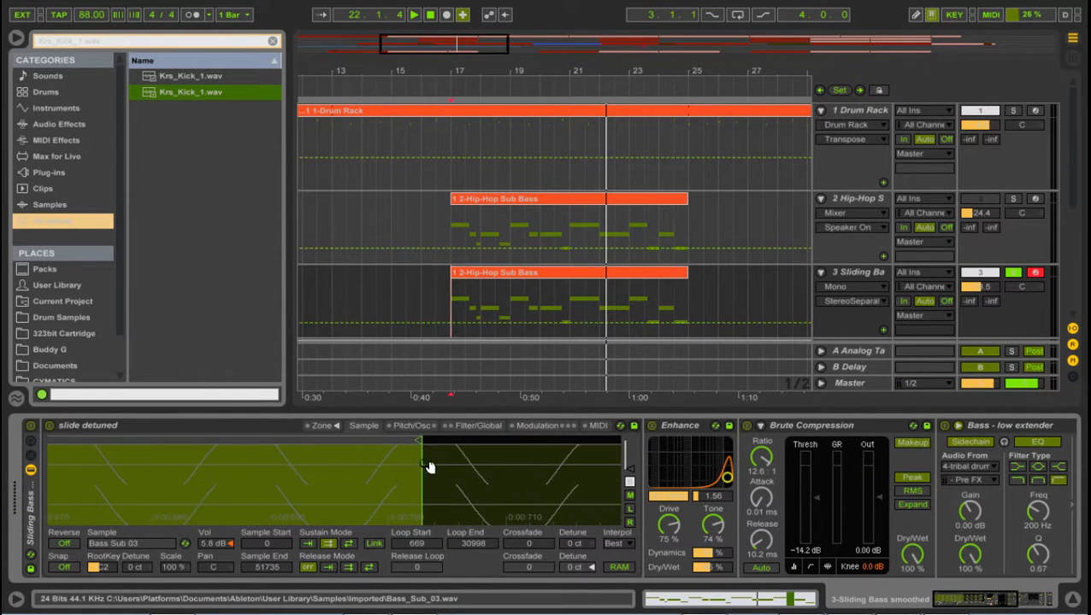
Step: Try loop end points of 31021 and 31028 for the Bass Sub 03 sample, playing the soloed Sliding Bass clip
drag(425, 466, 425, 552)
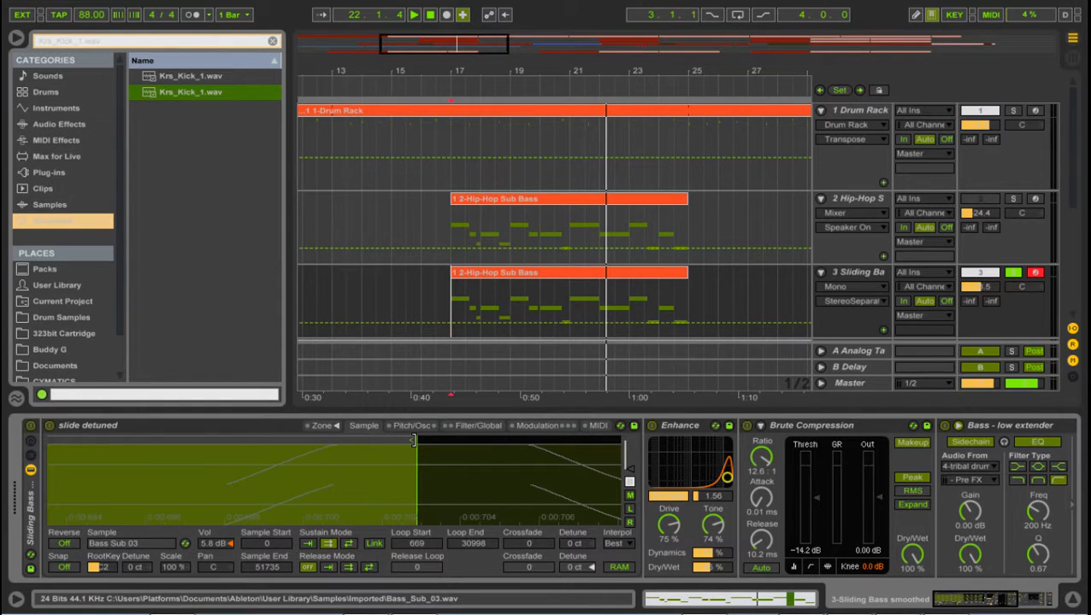
mouse_move(413, 440)
mouse_down()
mouse_move(426, 443)
mouse_move(415, 468)
mouse_move(418, 441)
mouse_up()
key(space)
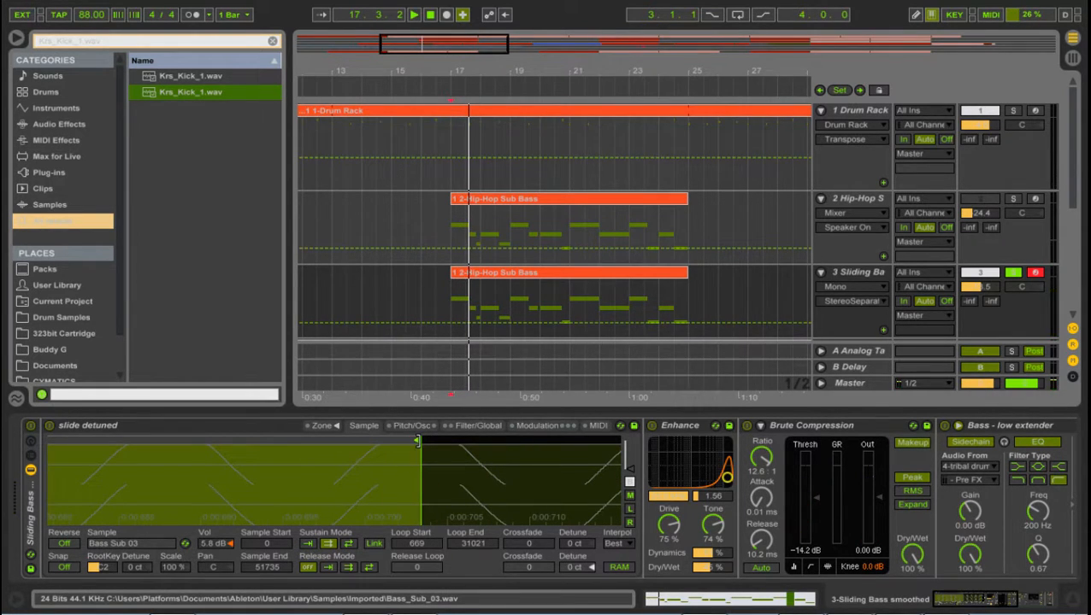
key(space)
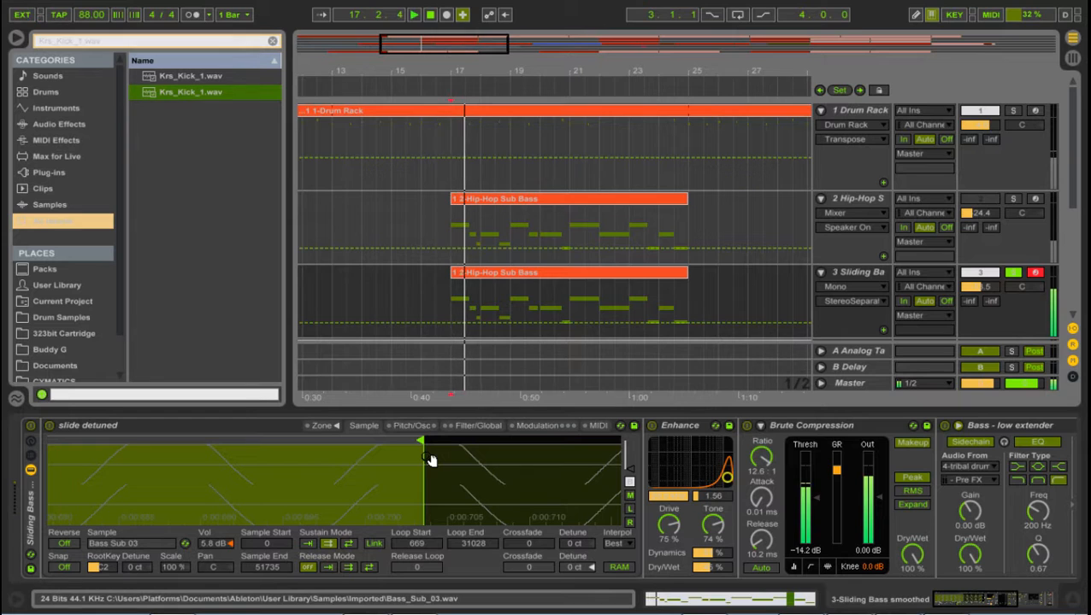
key(space)
key(space)
Step: Try loop end points of 31053 and 30994 for the Bass Sub 03 sample, playing the clip after each change
drag(419, 441, 430, 445)
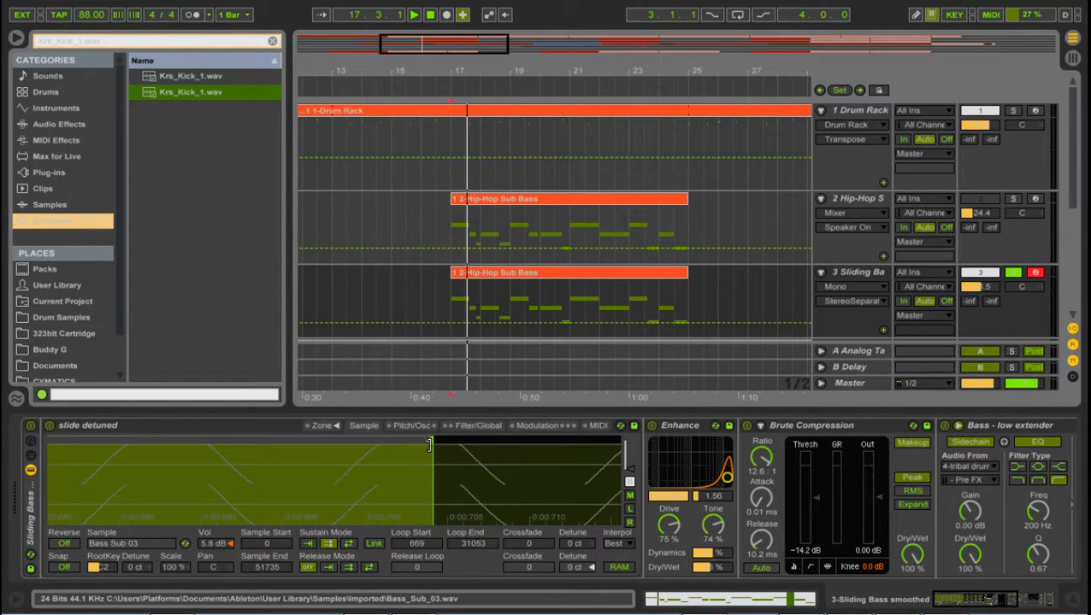
key(space)
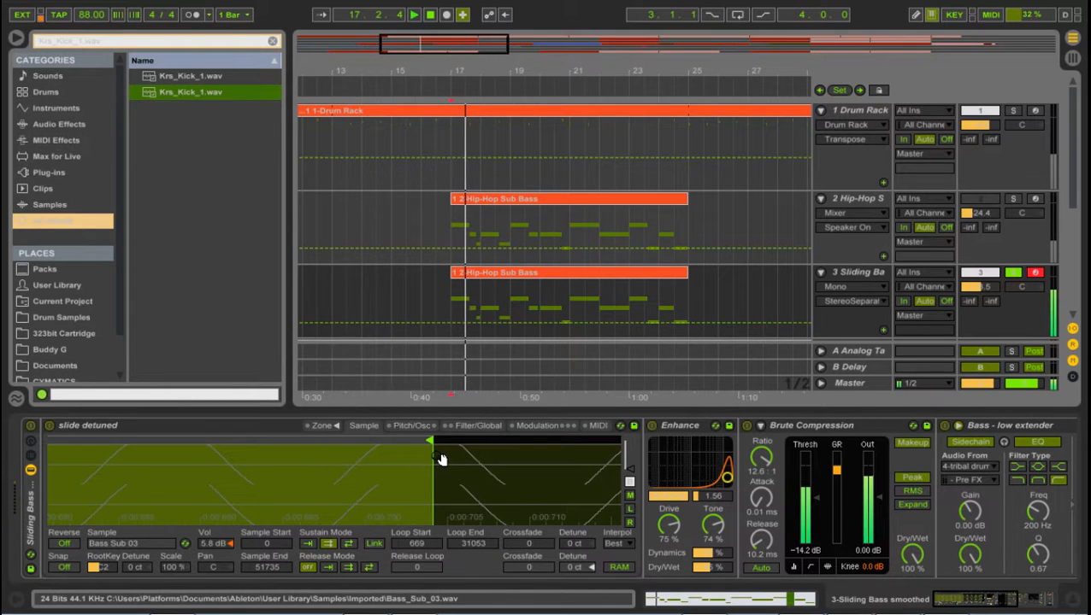
key(space)
drag(429, 442, 409, 443)
key(space)
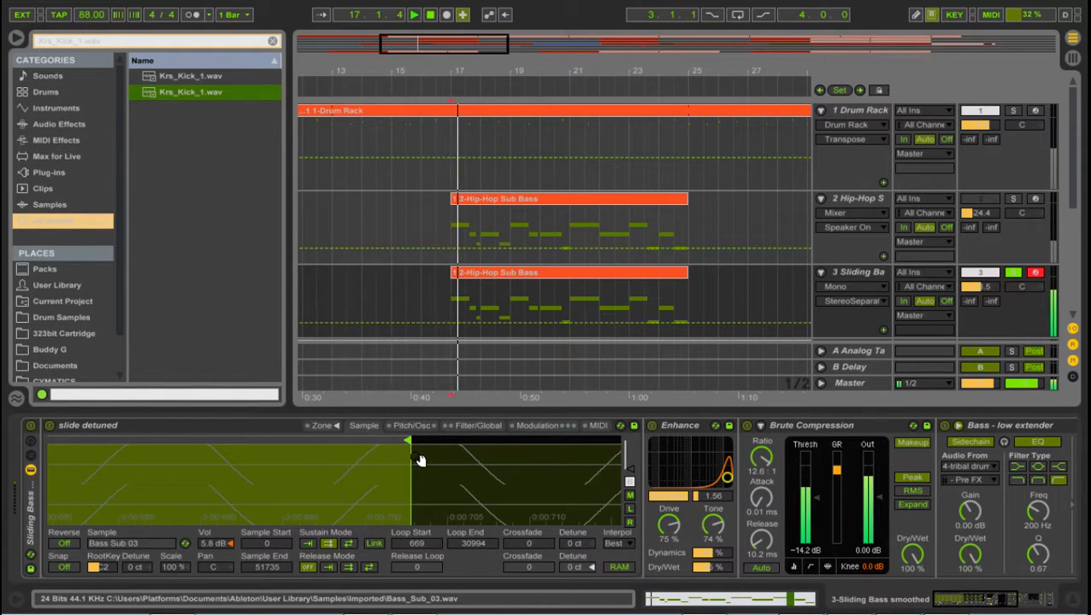
key(space)
key(space)
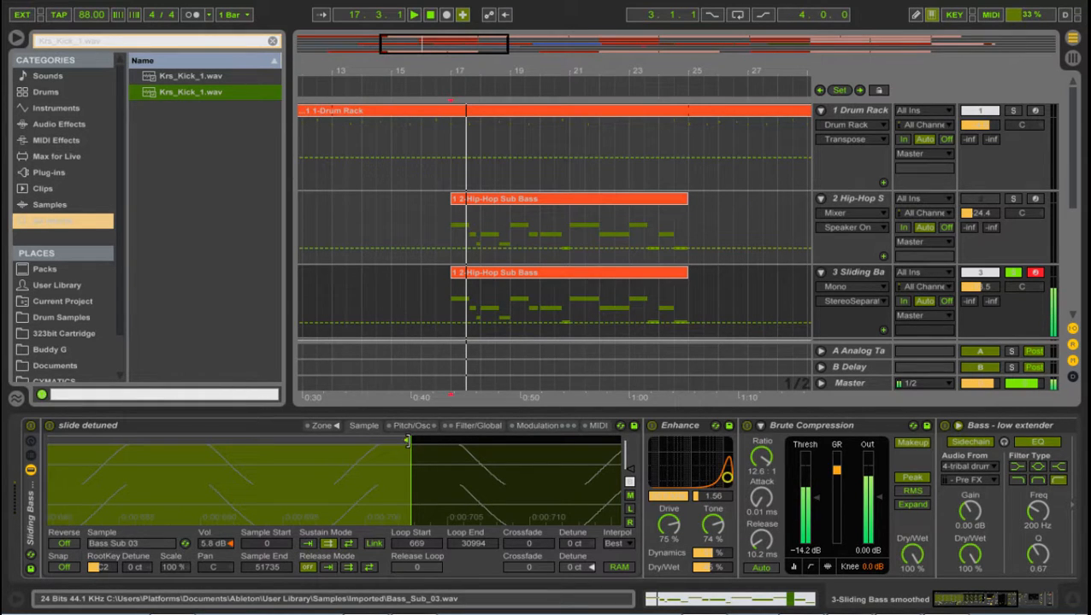
Step: Return the loop end of the Bass Sub 03 sample to 30998 after trying 31028
mouse_move(407, 441)
mouse_down()
mouse_move(422, 443)
mouse_move(286, 446)
mouse_move(487, 432)
mouse_move(544, 440)
mouse_move(400, 441)
mouse_move(419, 440)
mouse_up()
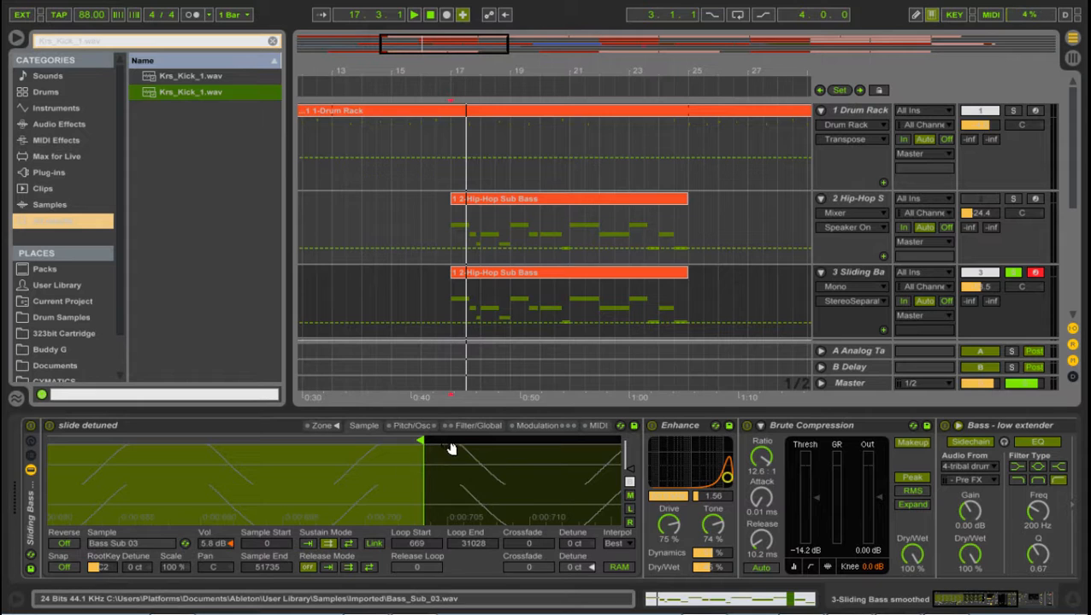
drag(419, 475, 427, 367)
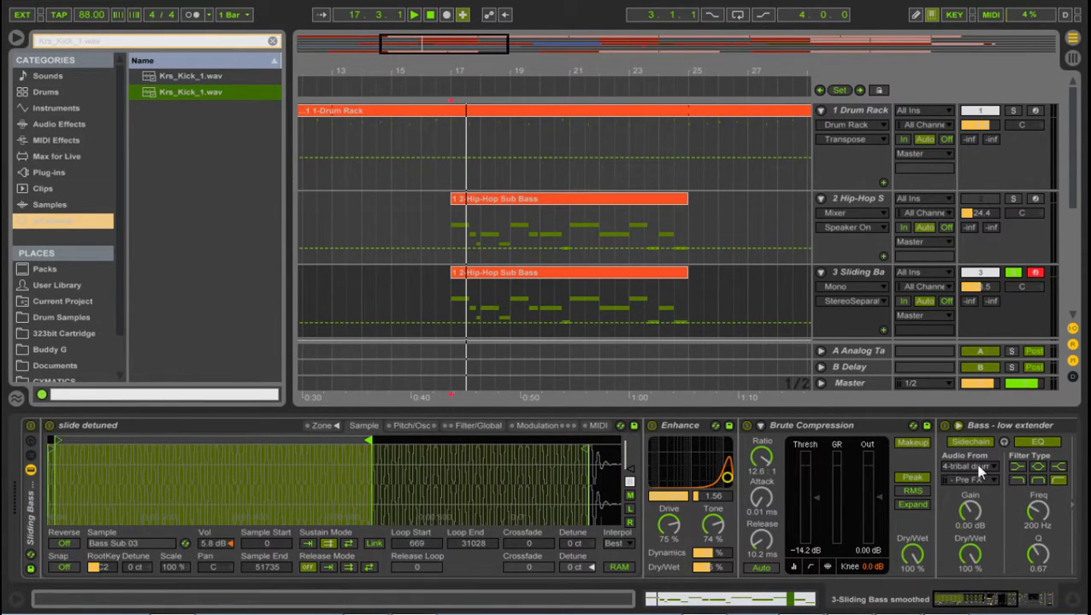
mouse_move(980, 602)
mouse_down()
mouse_move(1005, 601)
mouse_move(975, 594)
mouse_up()
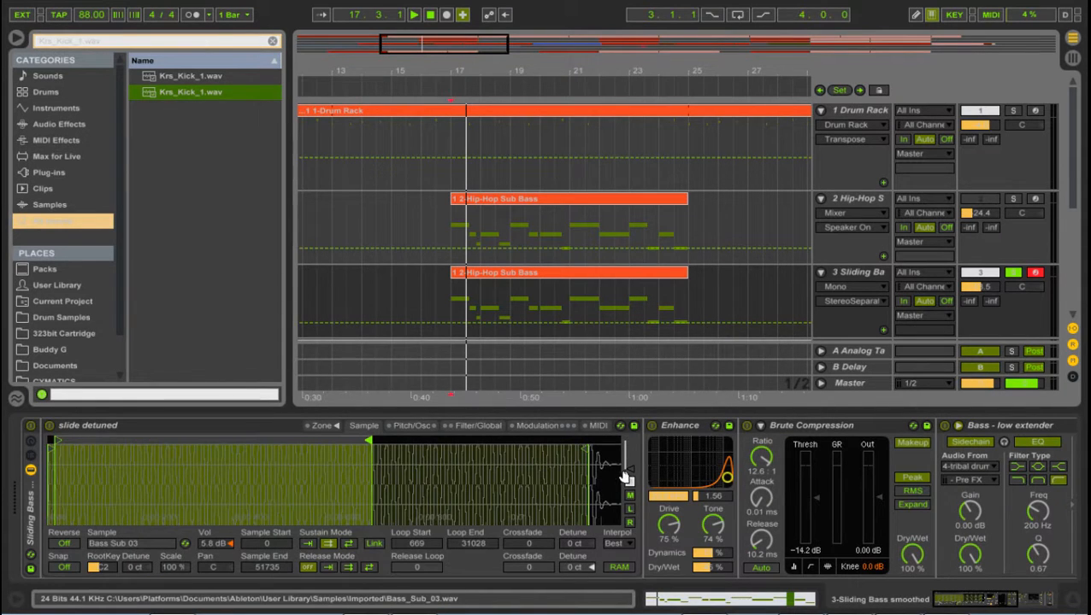
drag(339, 490, 357, 475)
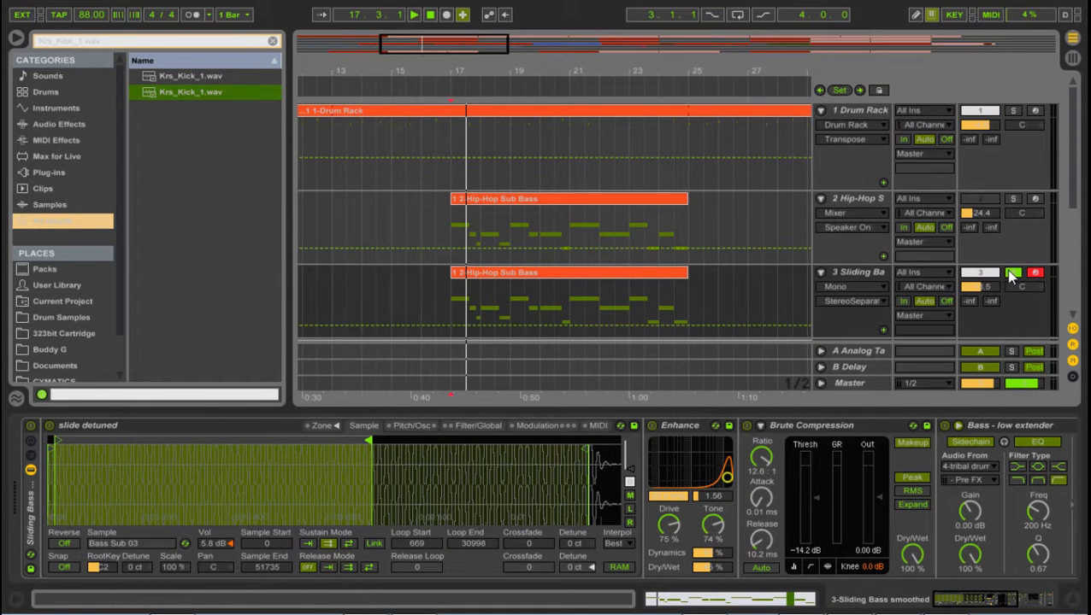
Step: Unsolo the Sliding Bass track, then solo the tribal drums track and play it from 9.1.1
click(1011, 273)
drag(529, 71, 520, 32)
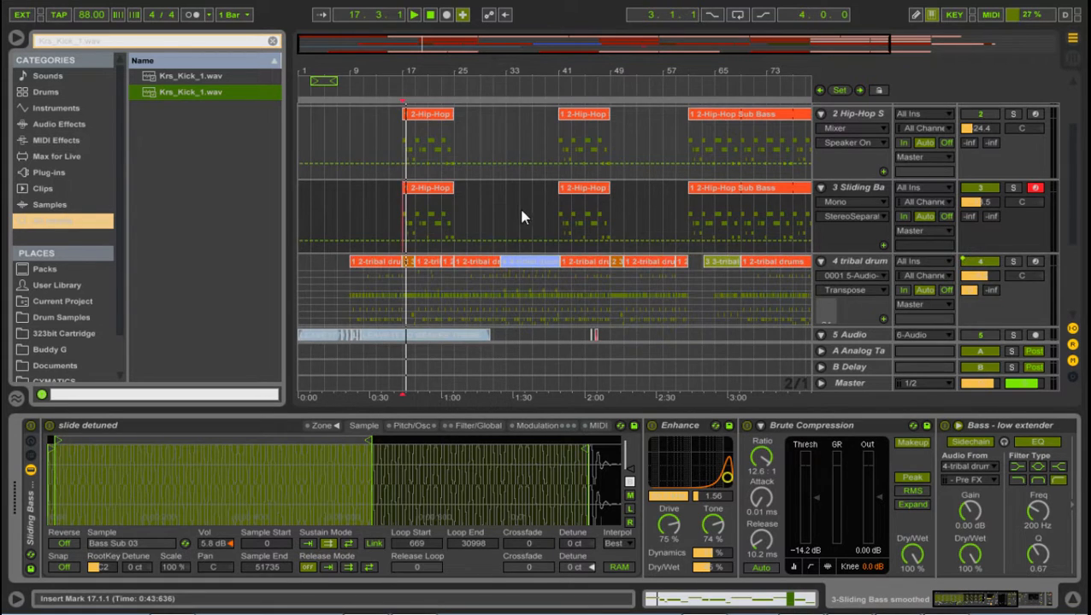
scroll(478, 231, down, 4)
scroll(444, 237, up, 2)
click(347, 239)
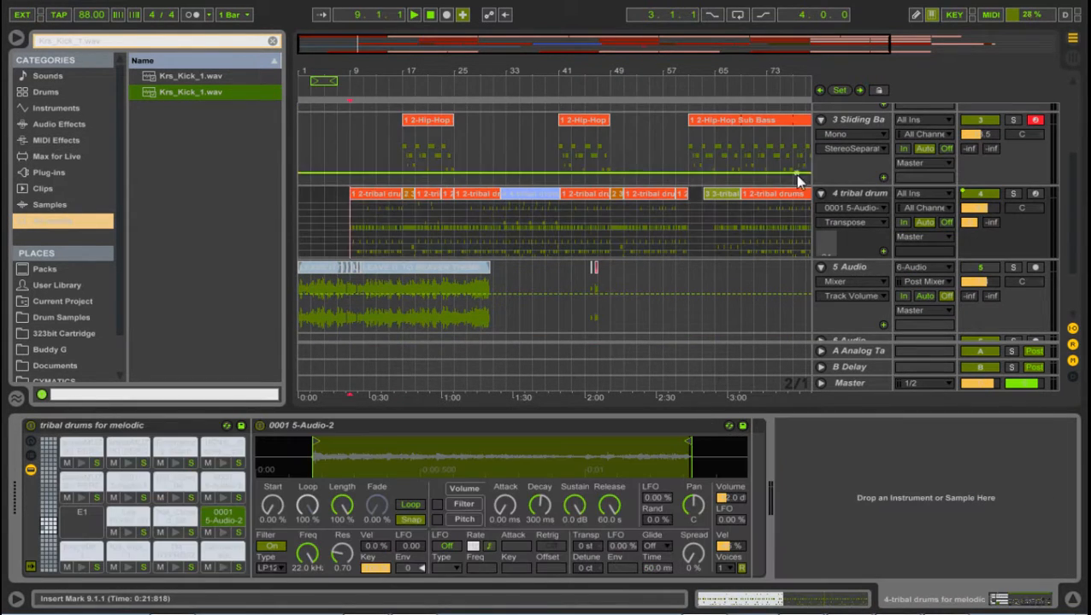
click(1012, 194)
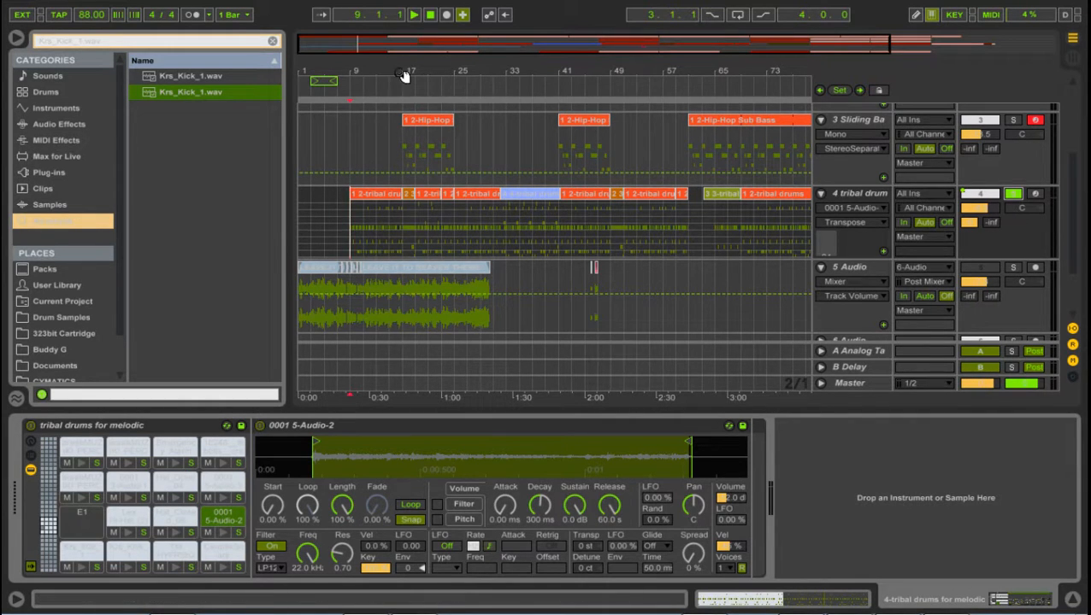
drag(403, 76, 675, 76)
click(492, 224)
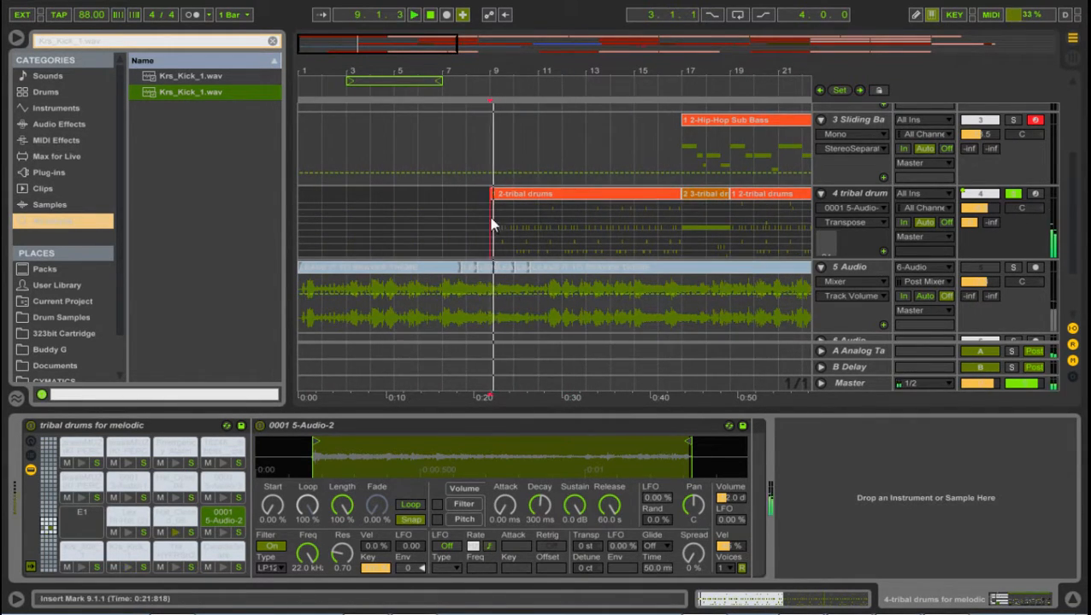
Step: Examine the tribal drums rack and the Analog Tape Channel Strip on return A, then collapse the channel strip
click(872, 194)
click(852, 478)
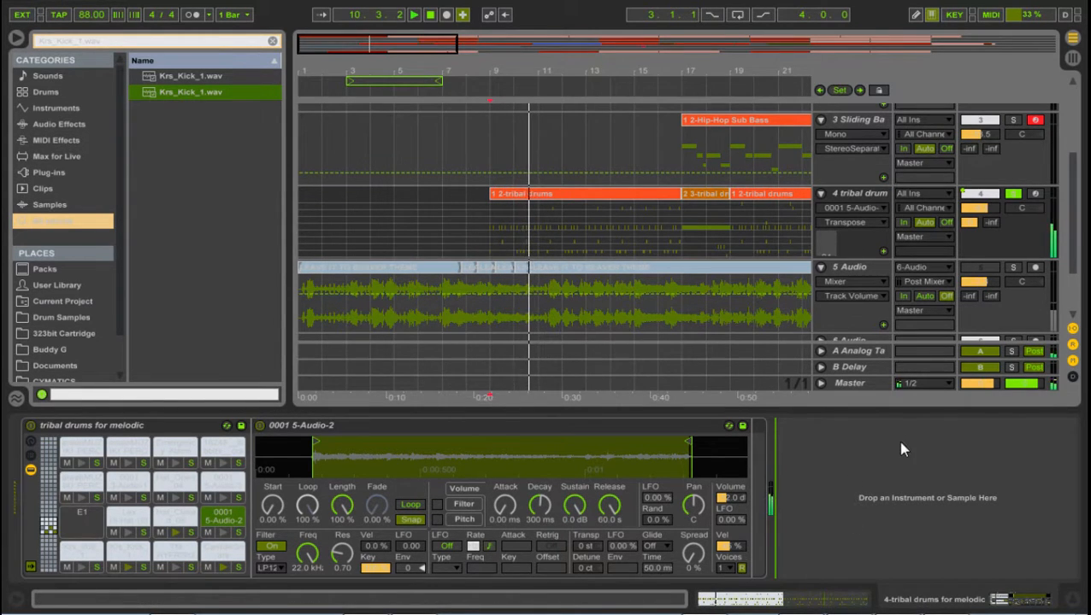
click(858, 350)
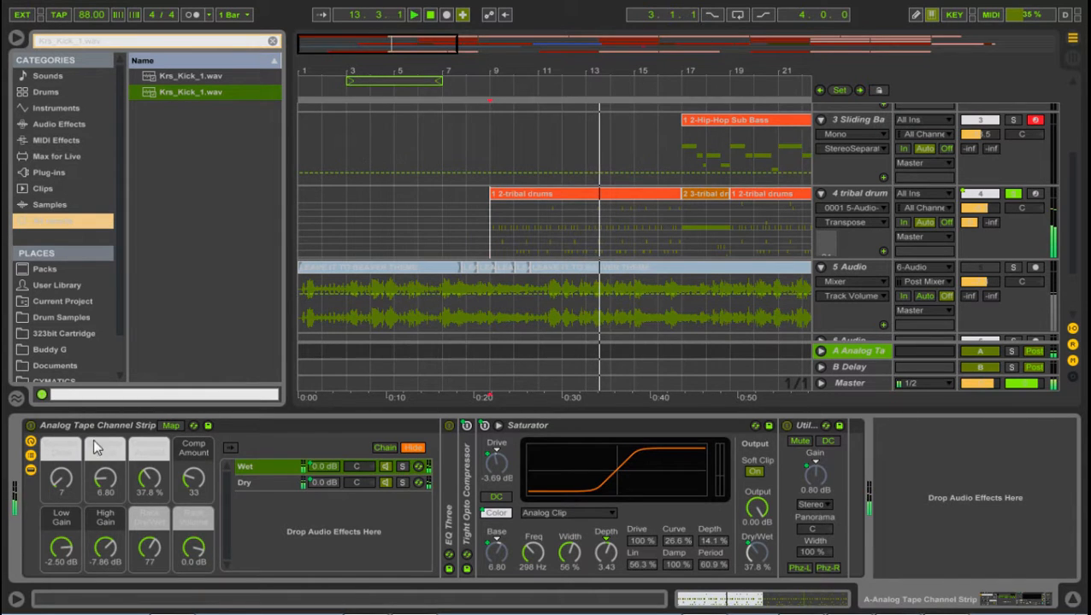
double_click(110, 425)
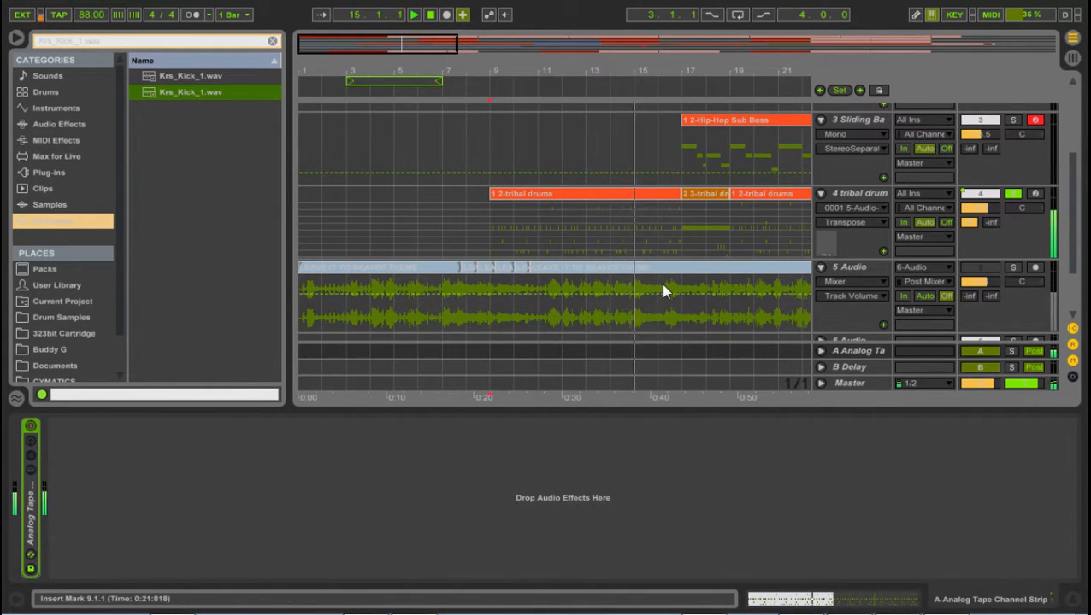
Step: Listen to the soloed tribal drums from about bar 20, placing the insert marker at 19.3.1, then stop playback
click(757, 75)
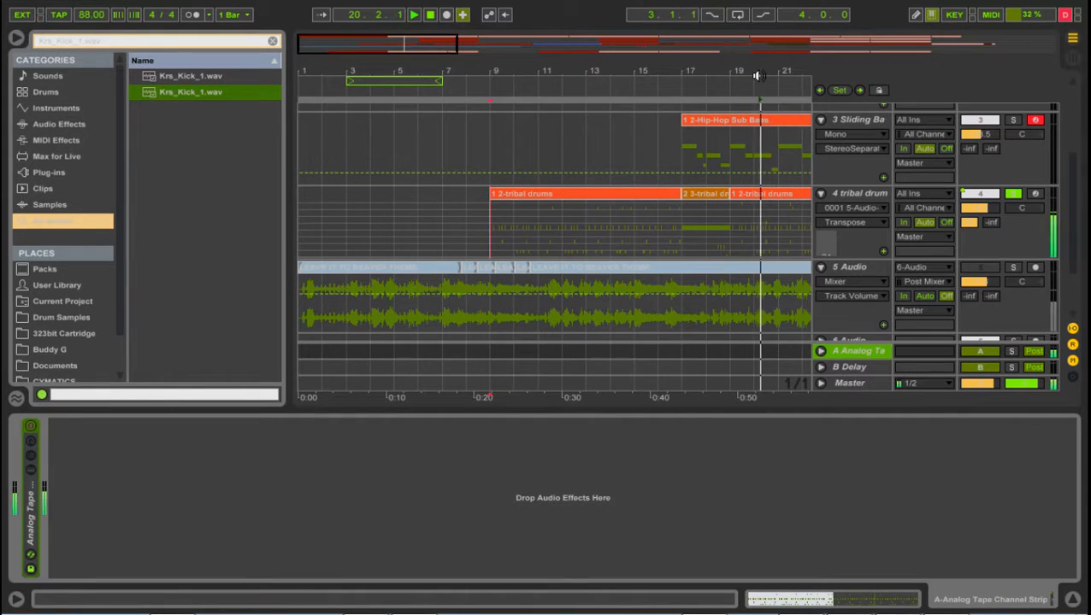
drag(776, 65, 532, 84)
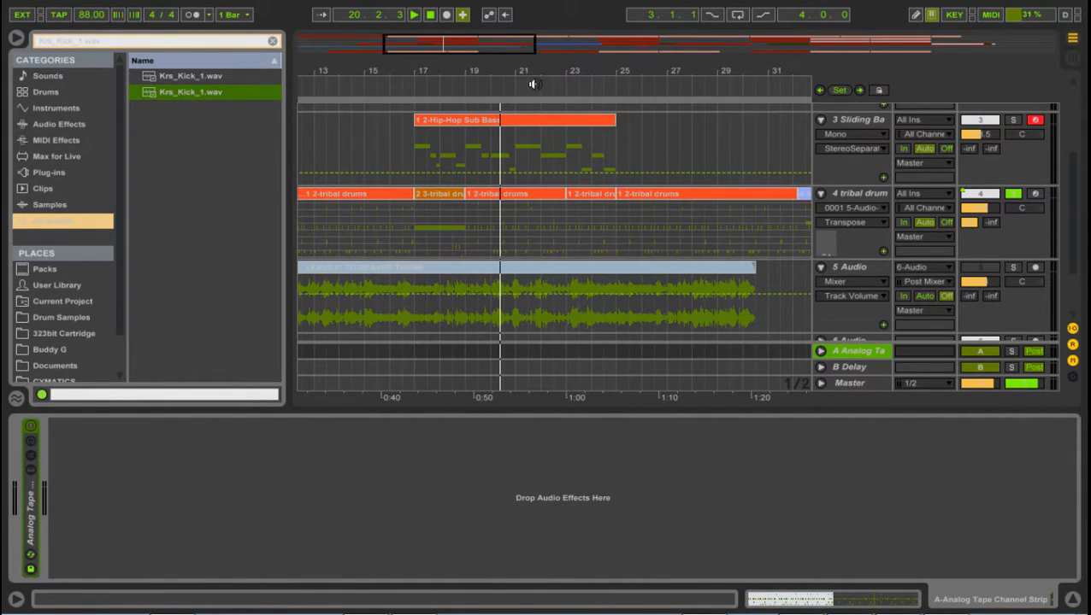
click(479, 238)
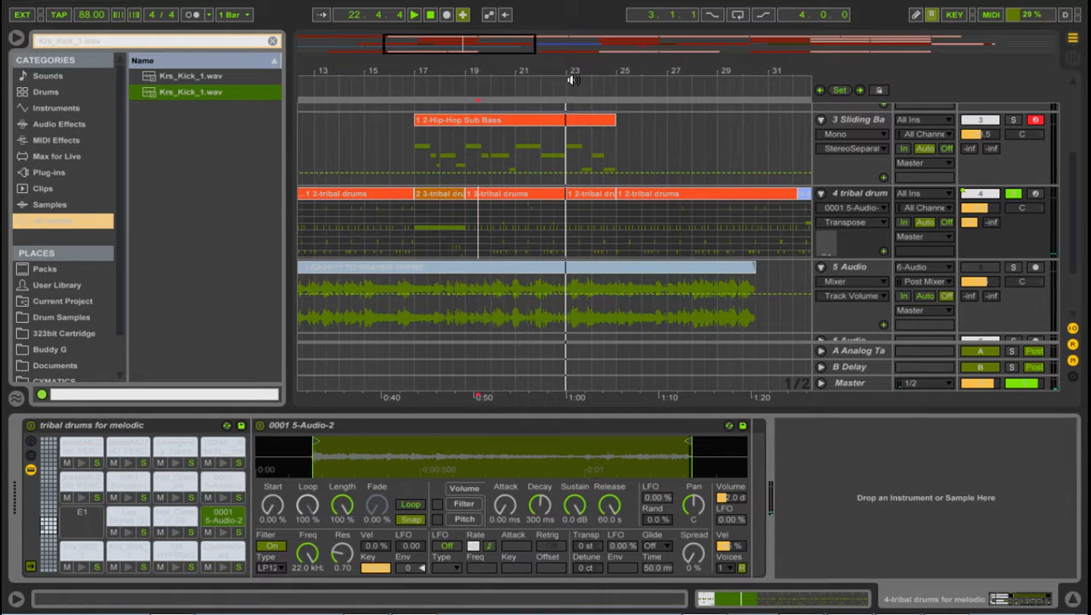
drag(570, 77, 570, 34)
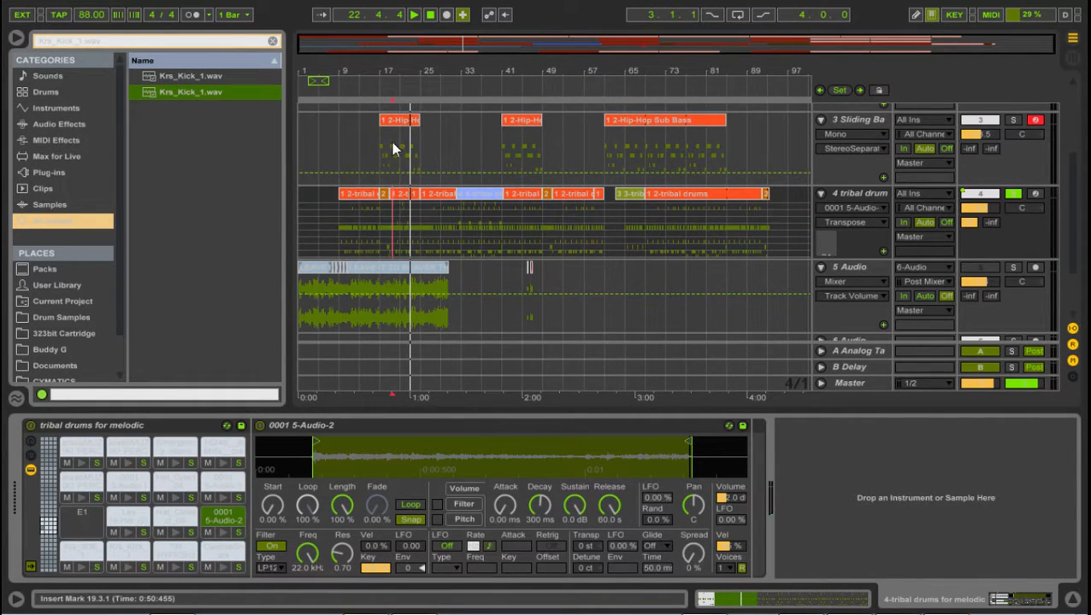
key(space)
Step: Place the insert marker at 17.1.1 on Sliding Bass, then unsolo the tribal drums and disarm Sliding Bass
click(372, 158)
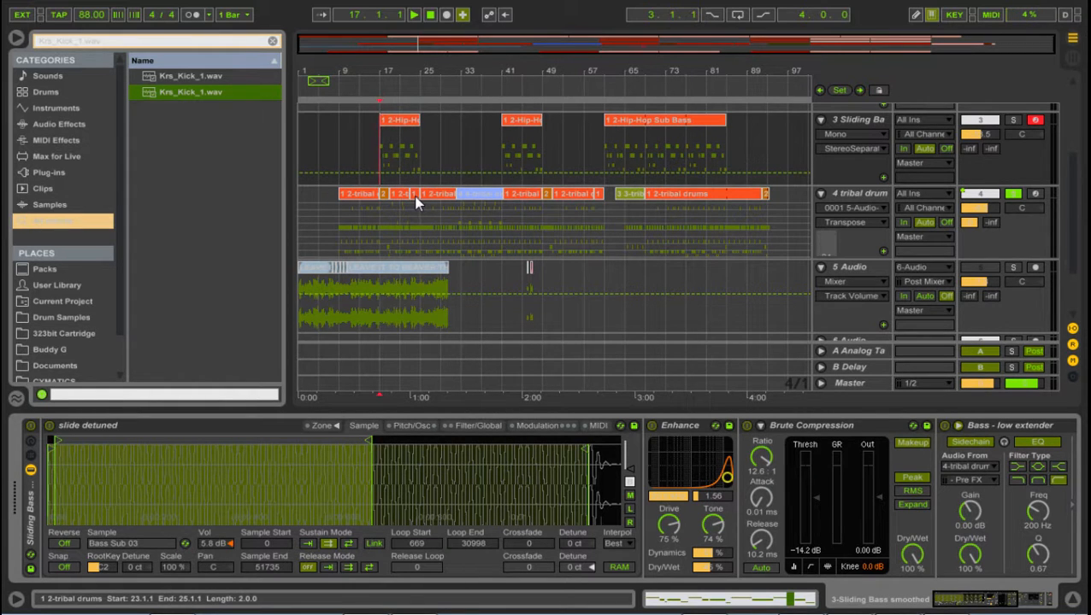
click(1015, 195)
click(1037, 120)
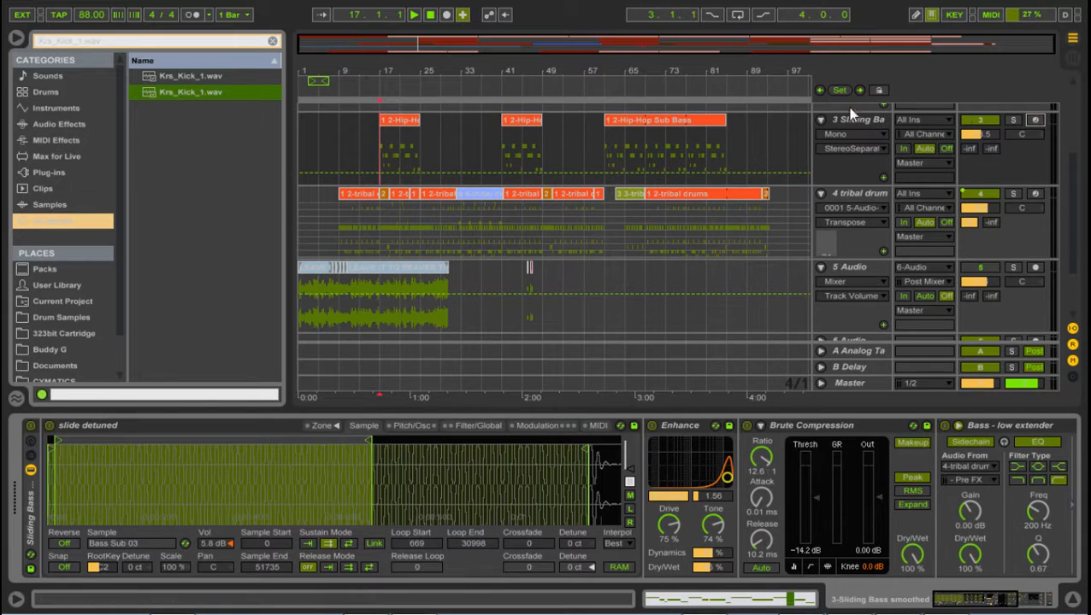
Step: Play the arrangement from the beginning with the 5 Audio track soloed, then unsolo that track
click(430, 17)
key(space)
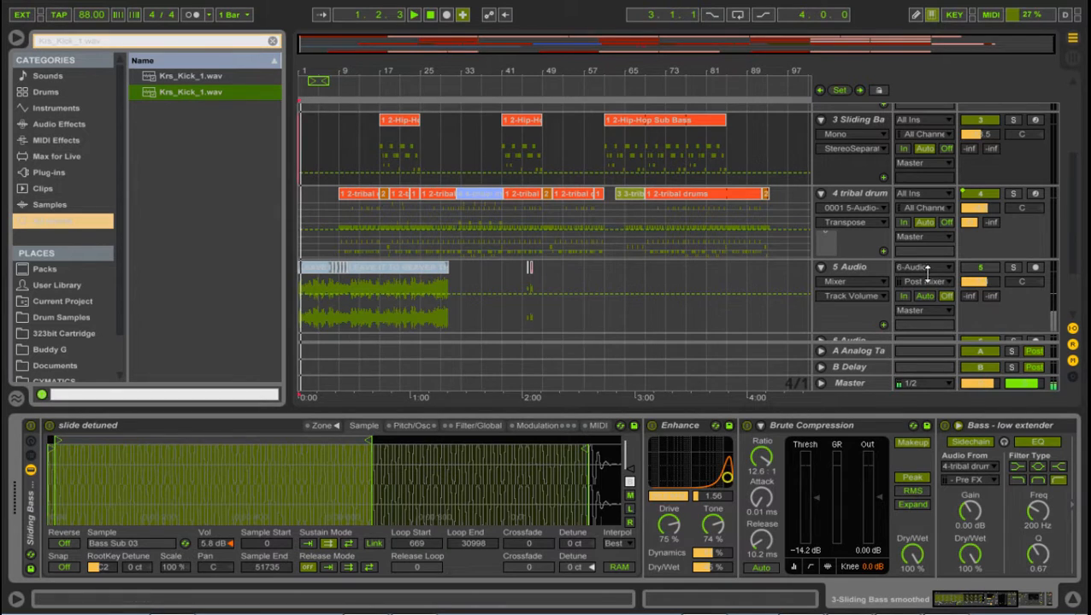
click(1013, 268)
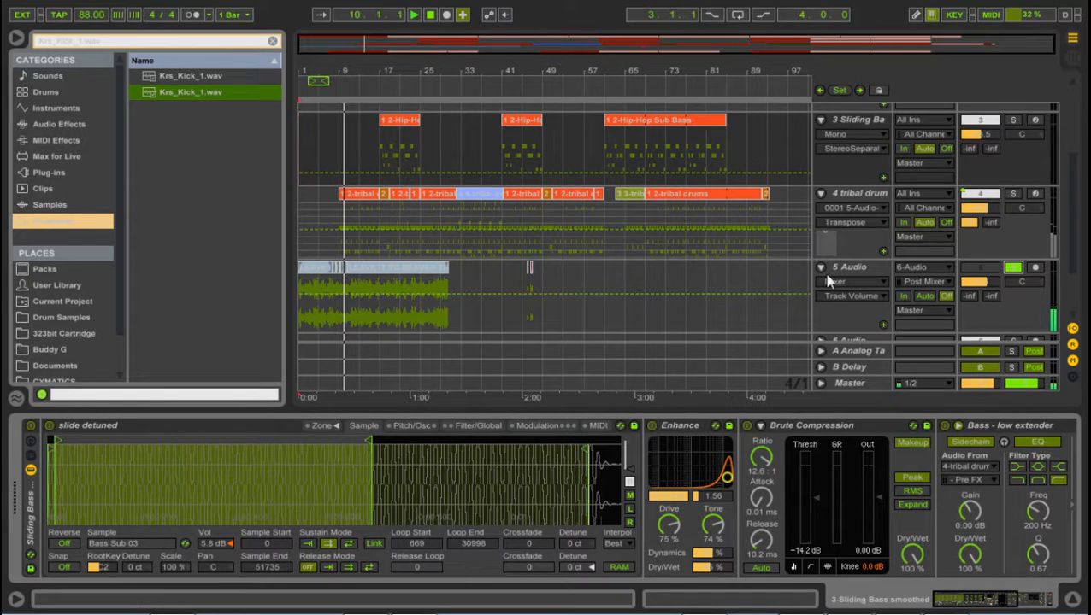
click(1014, 269)
Step: Play the full arrangement from the beginning and look over all its tracks, from Drum Rack to TAL-BassLine
key(space)
key(space)
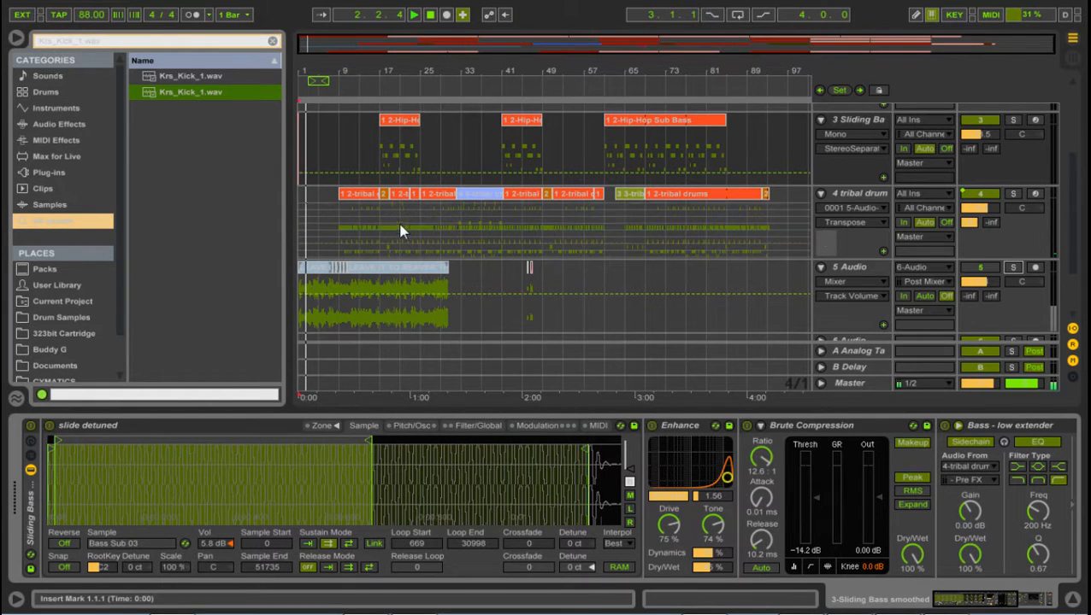
click(337, 151)
scroll(338, 159, up, 3)
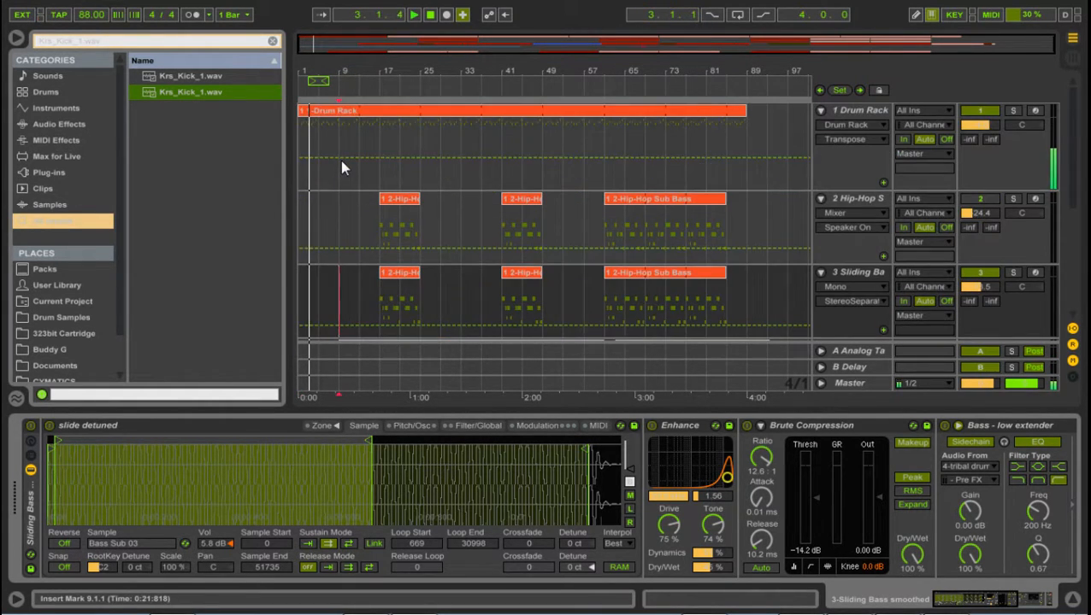
mouse_move(353, 72)
mouse_down()
mouse_move(490, 120)
mouse_move(352, 81)
mouse_move(349, 70)
mouse_up()
scroll(332, 121, down, 5)
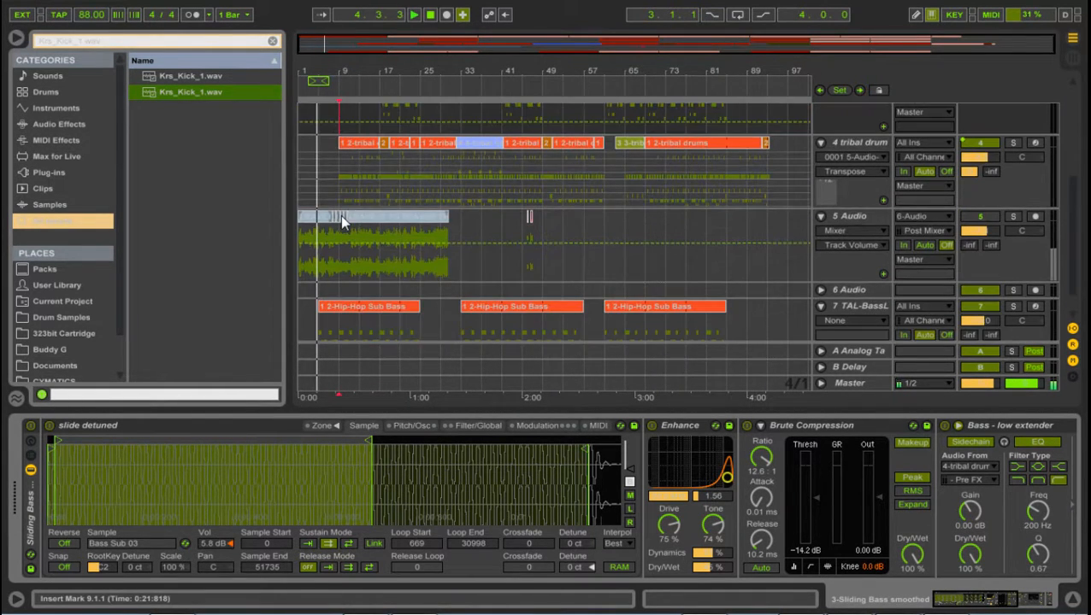
scroll(340, 220, up, 1)
scroll(338, 221, down, 1)
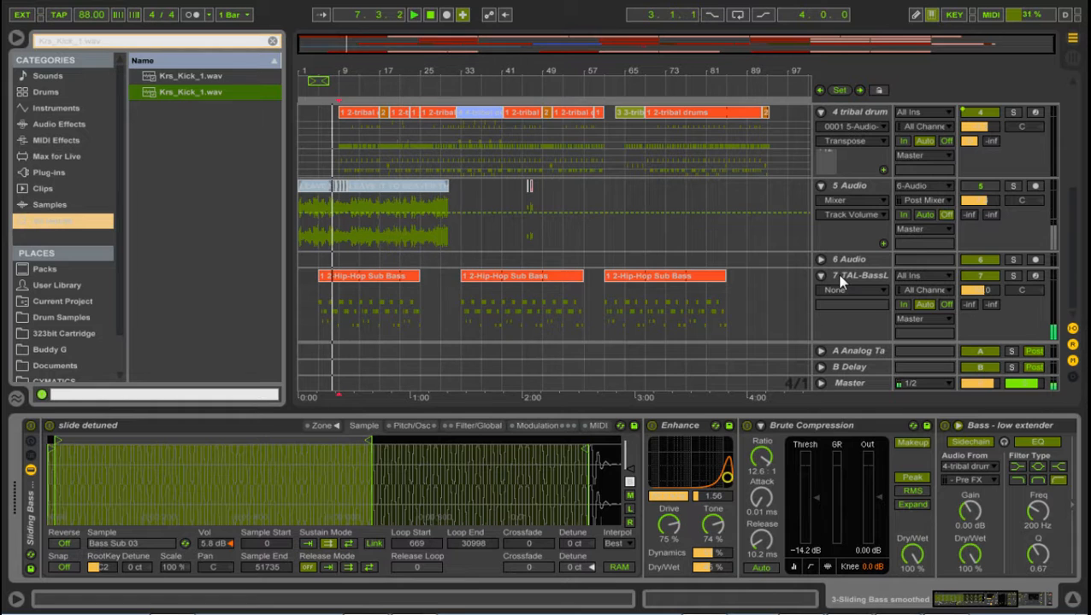
scroll(450, 285, up, 6)
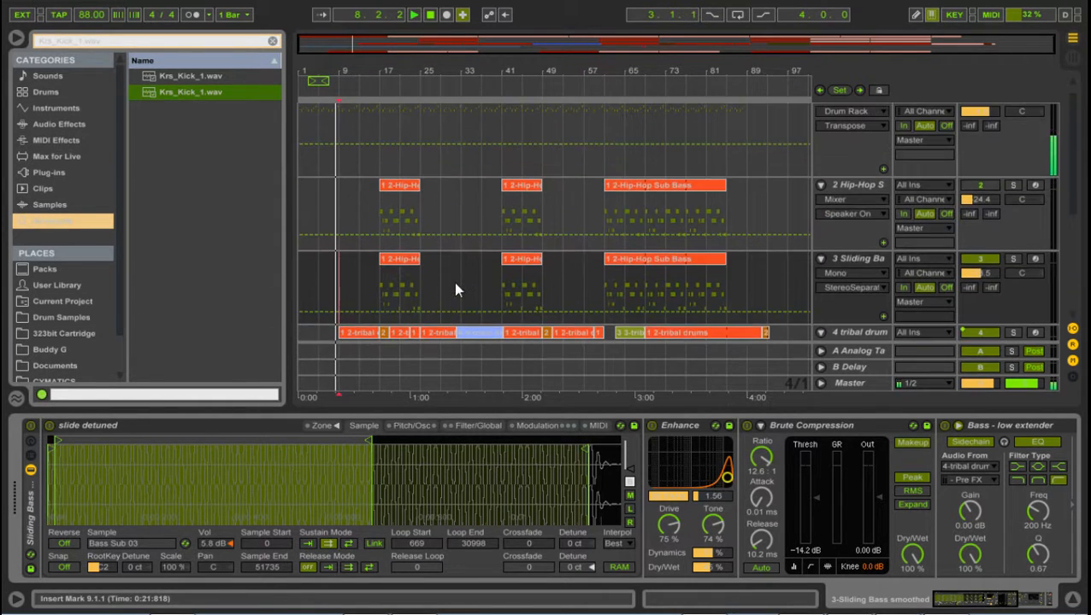
scroll(455, 287, down, 3)
scroll(453, 283, down, 3)
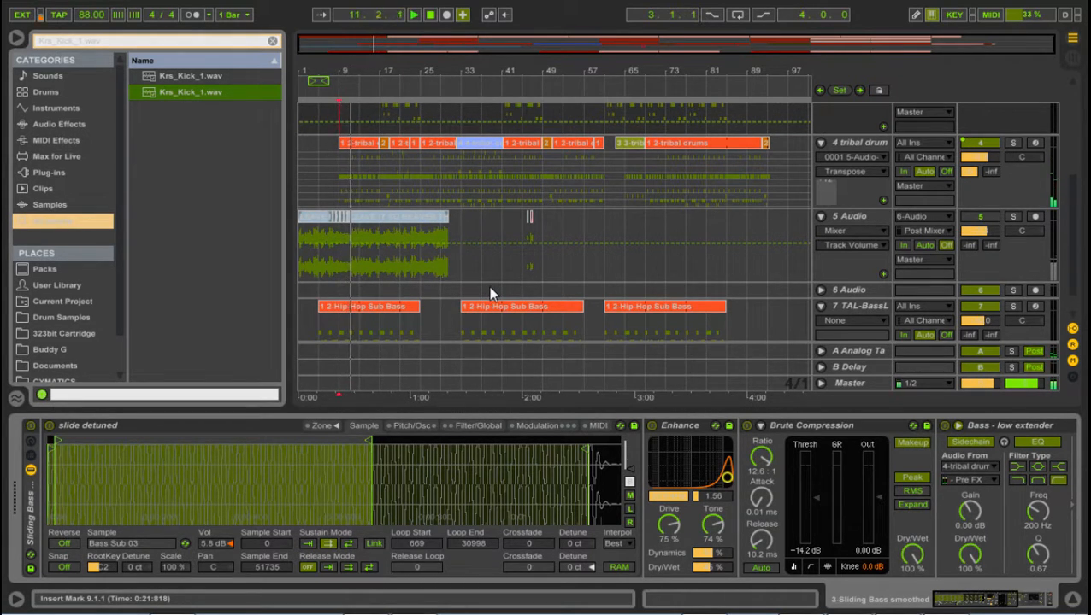
scroll(492, 294, up, 3)
scroll(492, 293, up, 4)
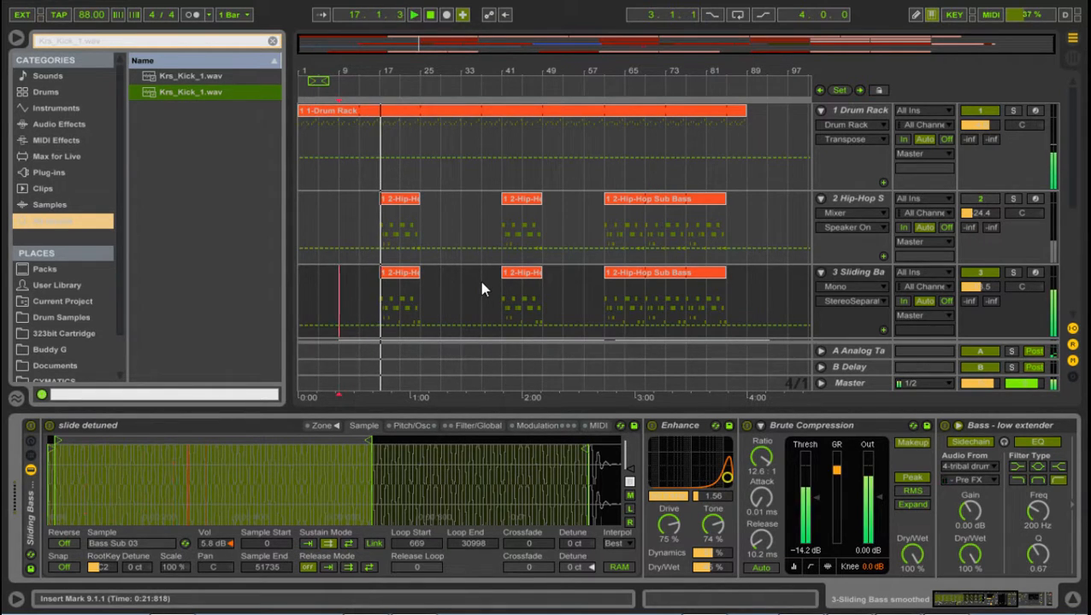
scroll(466, 274, down, 2)
scroll(453, 265, down, 2)
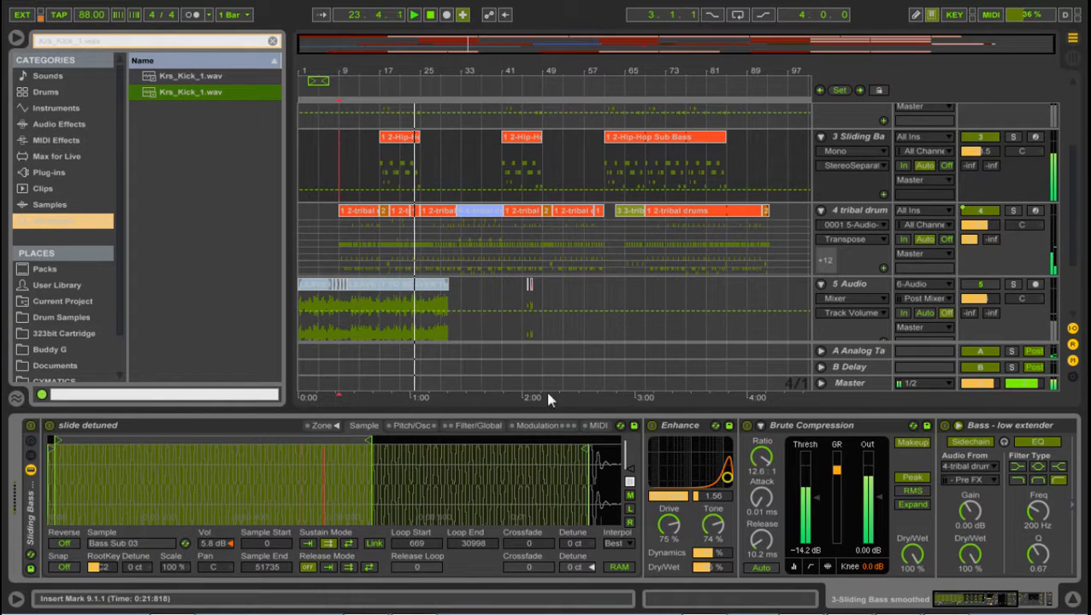
Step: Lower the filter frequency of the Sliding Bass track's Enhance device and set its bandwidth to 0.68
drag(720, 480, 701, 482)
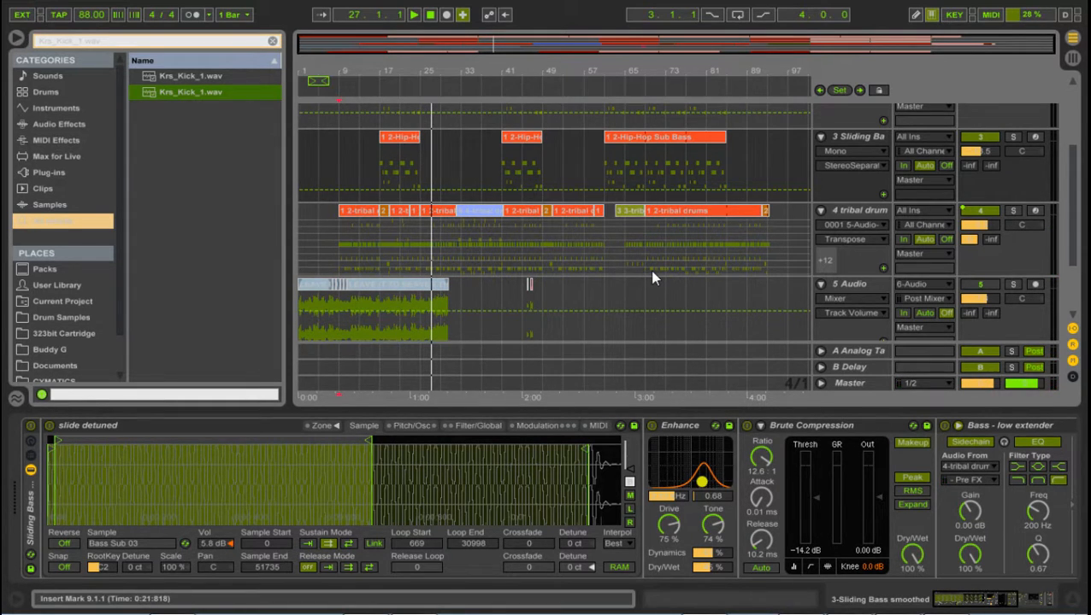
Step: Collapse the Drum Rack and Hip-Hop Sub Bass tracks in the arrangement
drag(408, 74, 437, 146)
scroll(412, 174, up, 5)
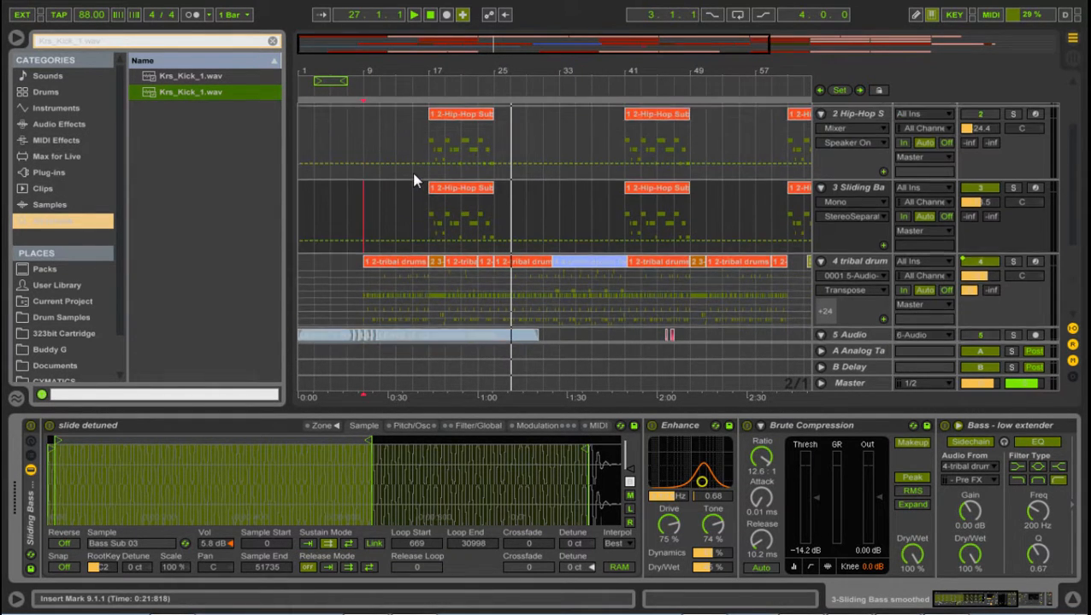
scroll(411, 172, up, 3)
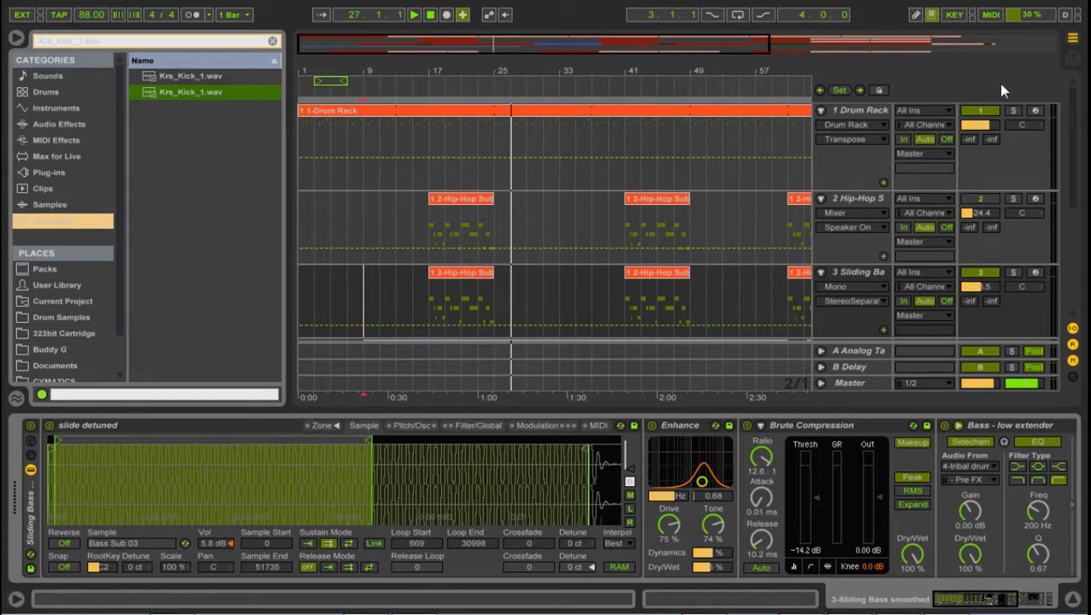
click(822, 112)
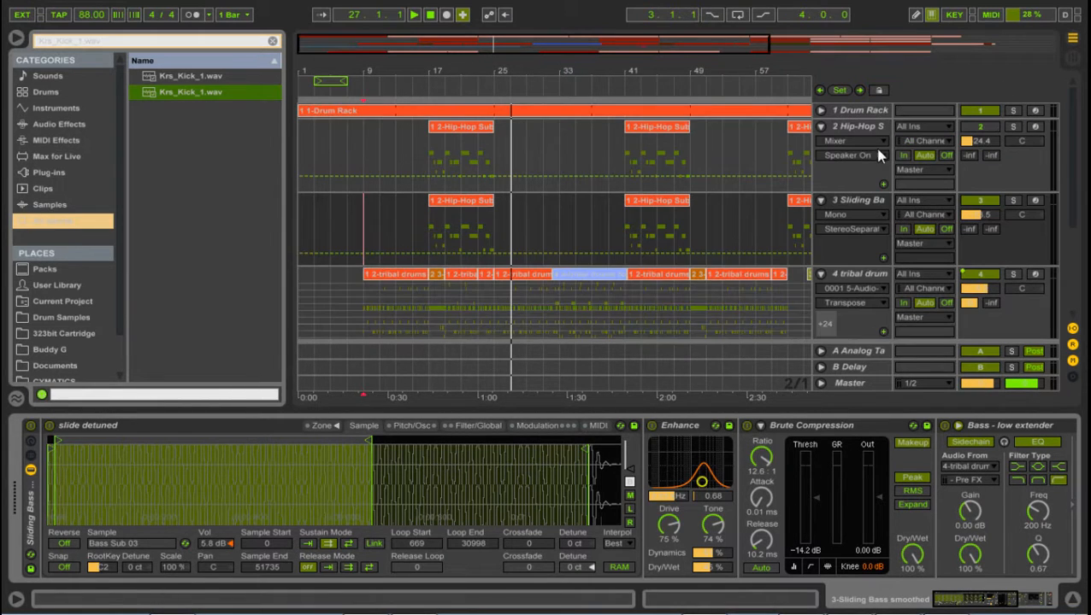
click(818, 126)
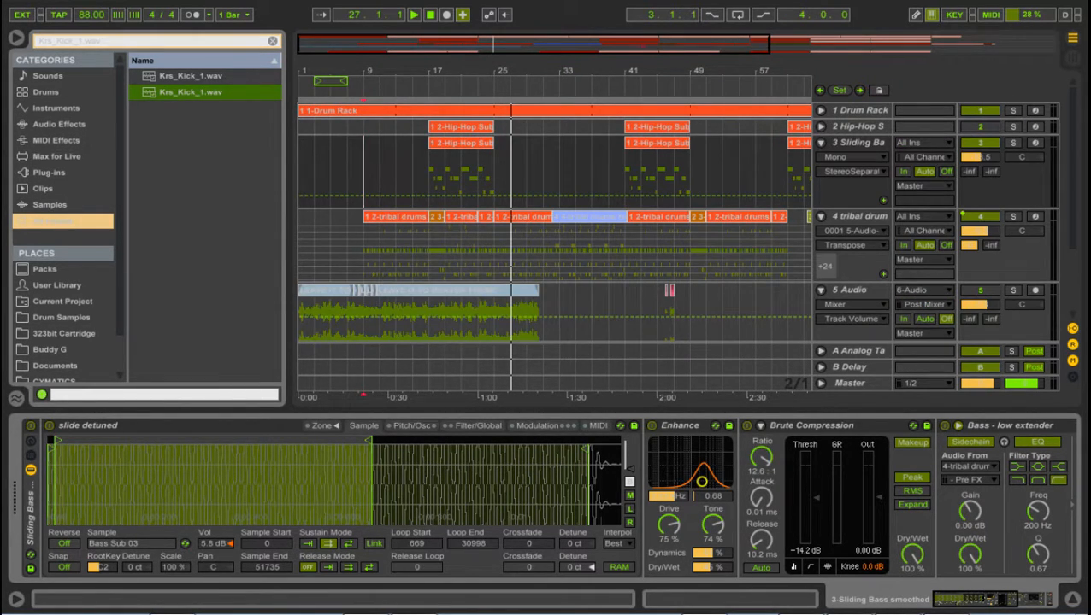